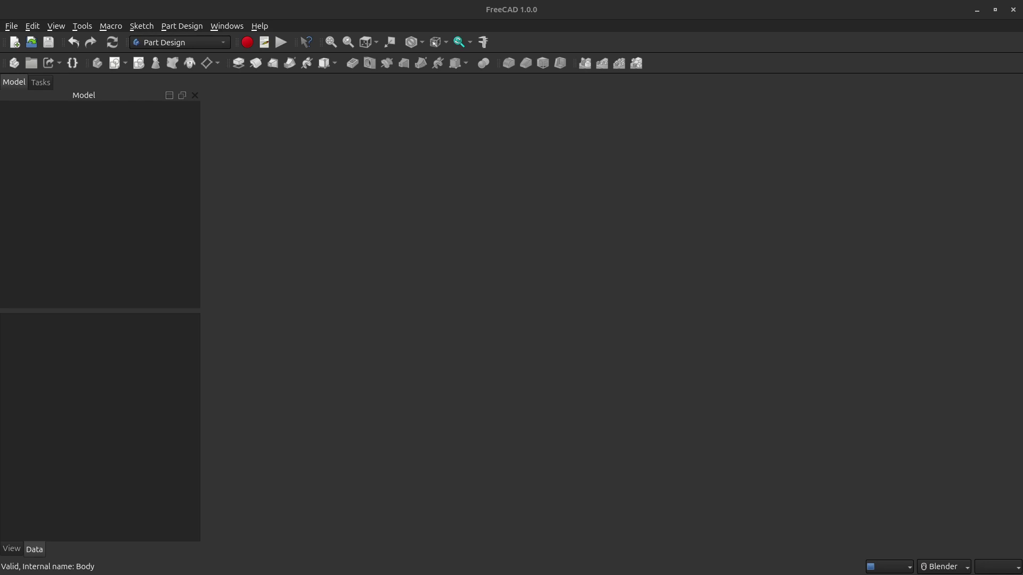
Create a new document with a body and start a sketch on its XY plane
{"action": "left_click", "coordinate": [15, 42]}
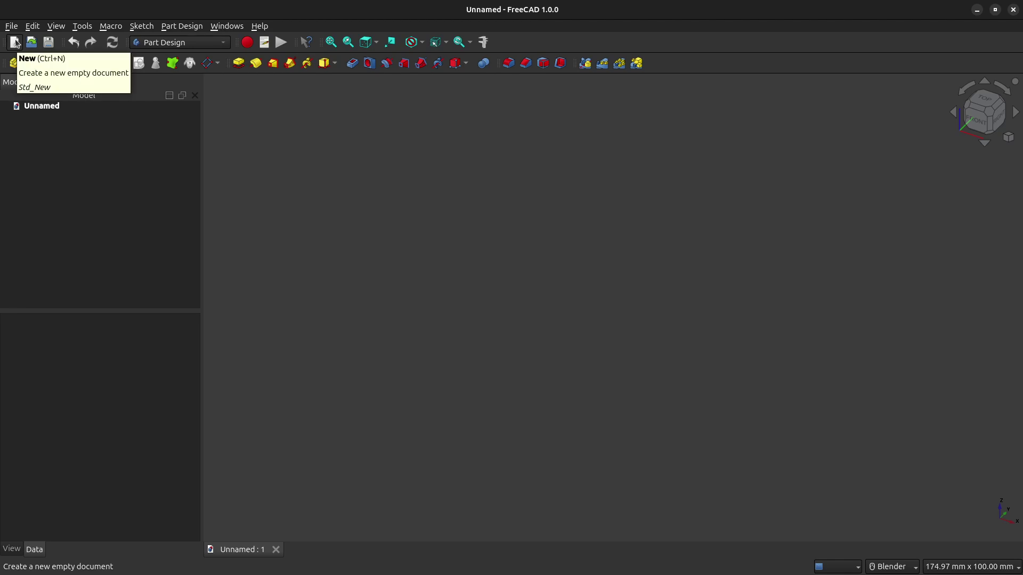
{"action": "left_click", "coordinate": [41, 82]}
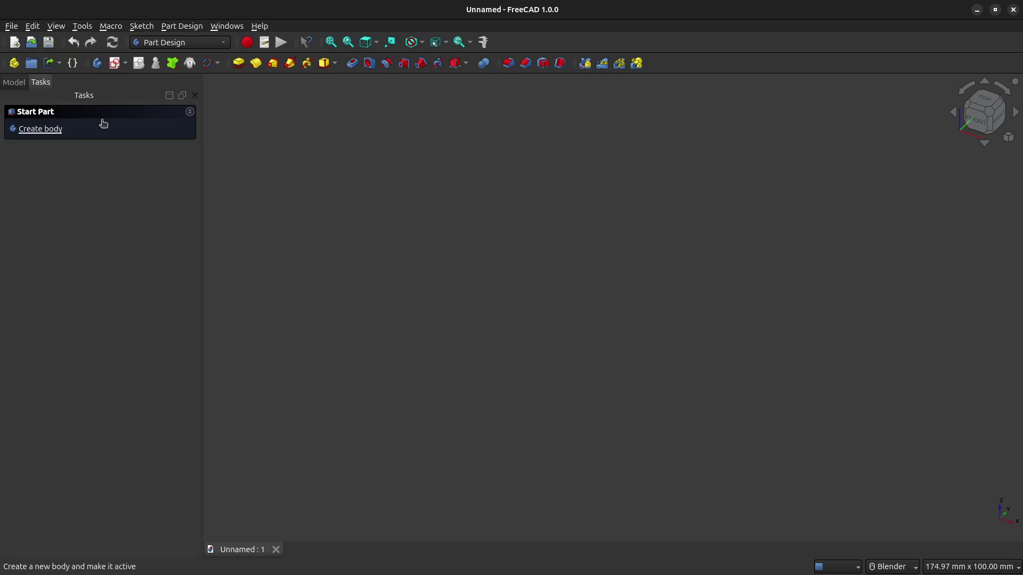
{"action": "left_click", "coordinate": [47, 130]}
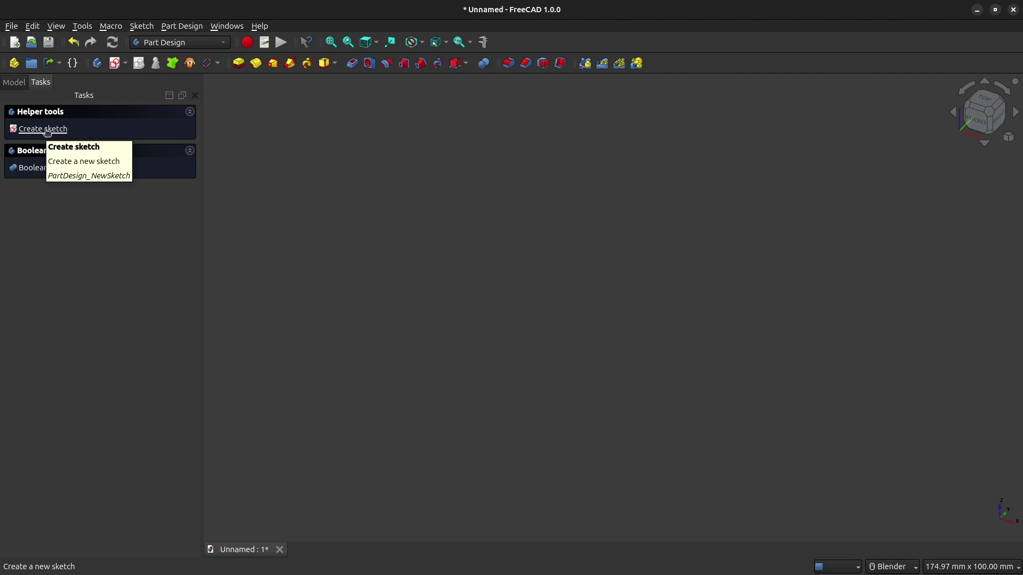
{"action": "left_click", "coordinate": [47, 130]}
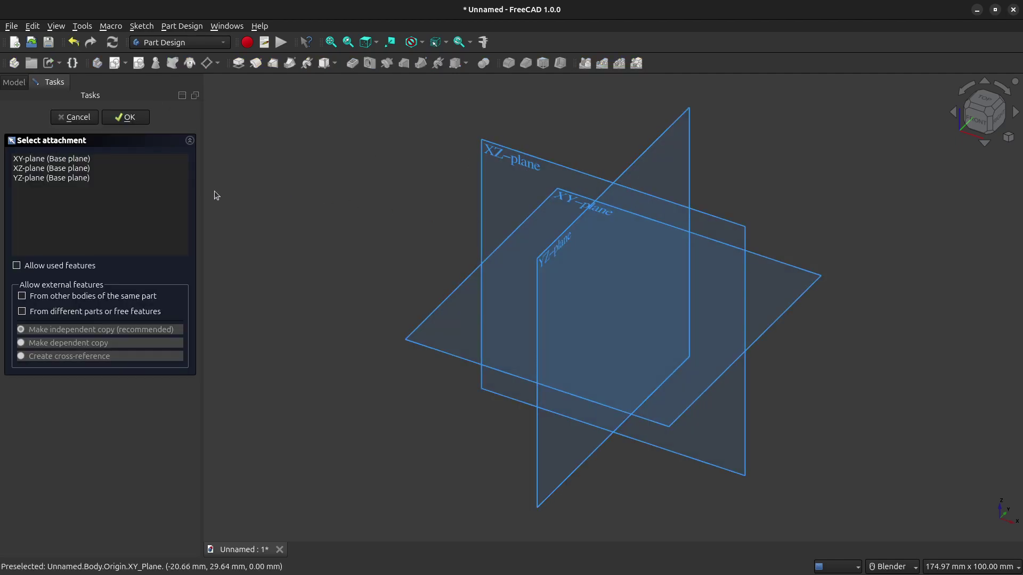
{"action": "left_click", "coordinate": [127, 118]}
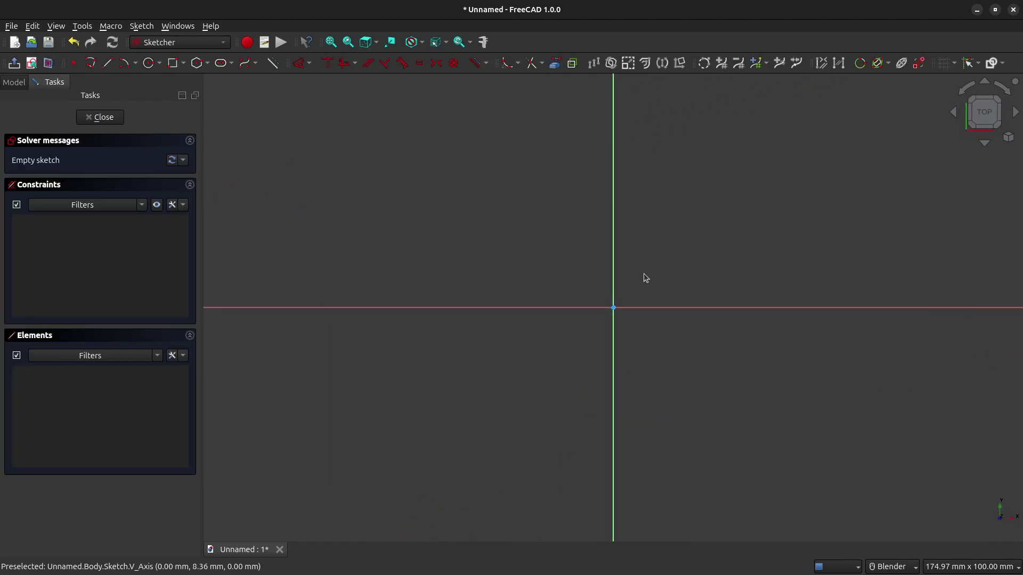
Sketch a rectangle about 60 mm wide and 41 mm high enclosing the origin
{"action": "left_click", "coordinate": [172, 63]}
{"action": "left_click", "coordinate": [519, 221]}
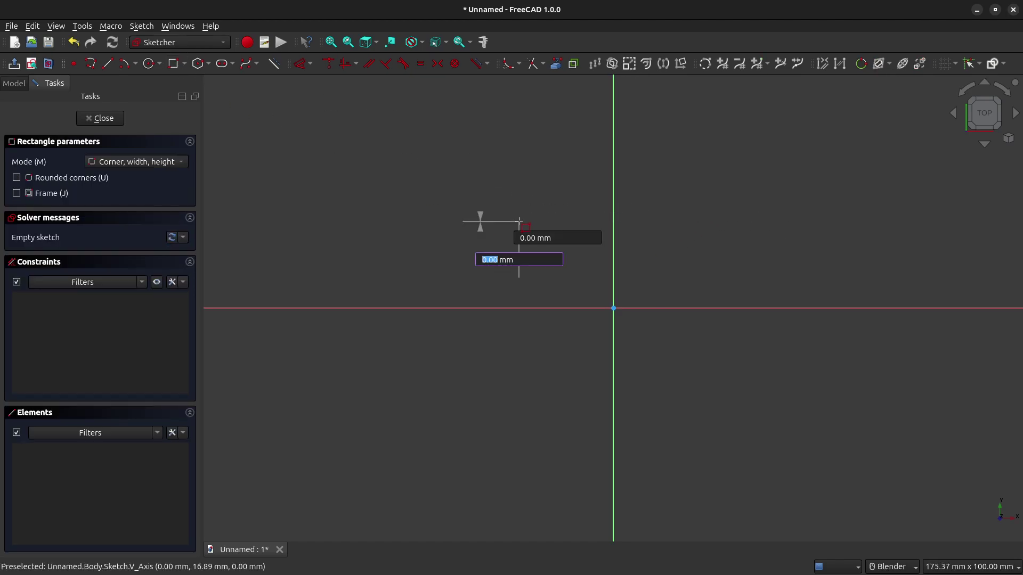
{"action": "left_click", "coordinate": [798, 414]}
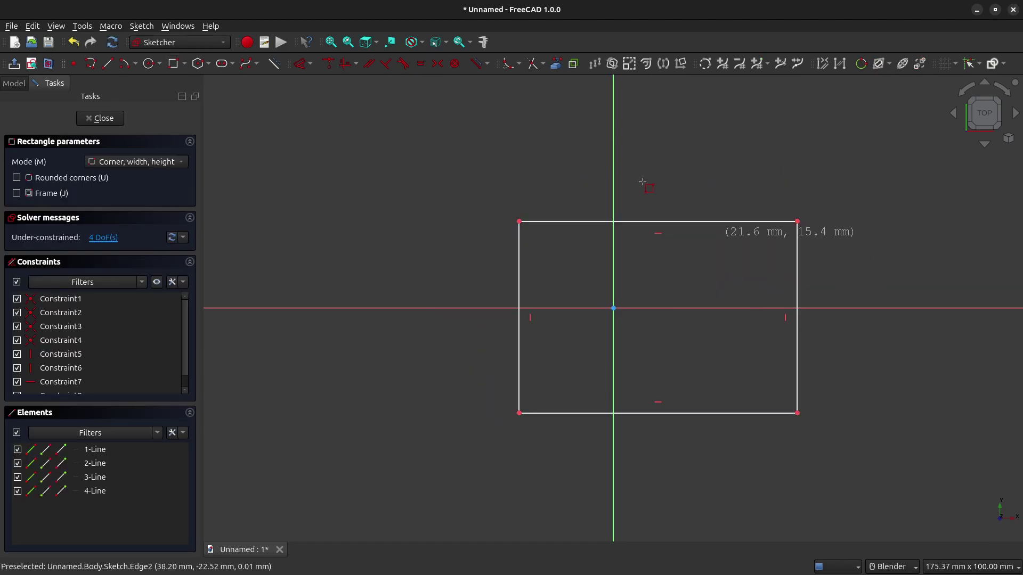
{"action": "right_click", "coordinate": [379, 199]}
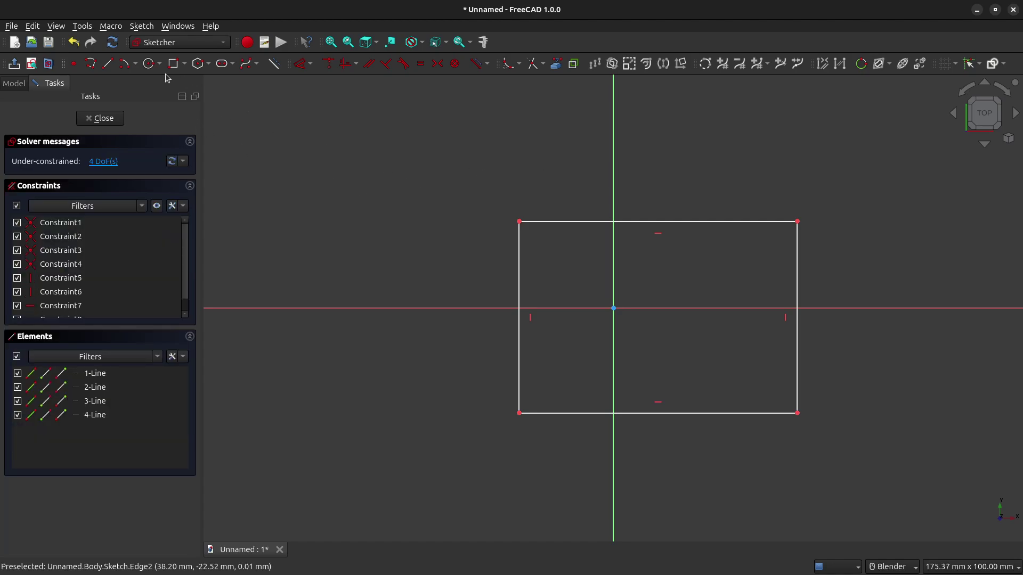
Constrain the rectangle's horizontal width to 48 mm
{"action": "left_click", "coordinate": [310, 63]}
{"action": "left_click", "coordinate": [346, 91]}
{"action": "left_click", "coordinate": [575, 221]}
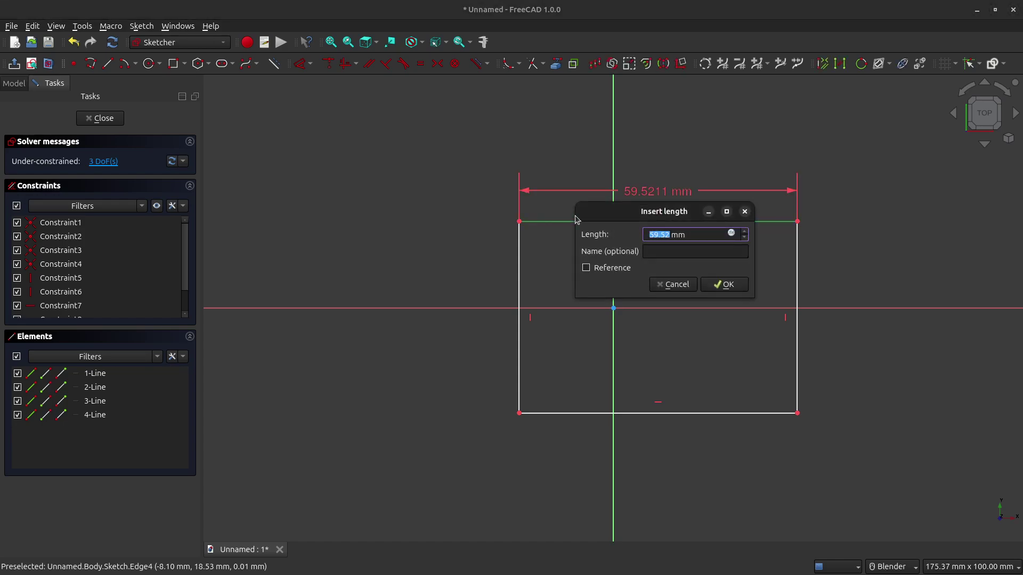
{"action": "type", "text": "48"}
{"action": "key", "text": "Return"}
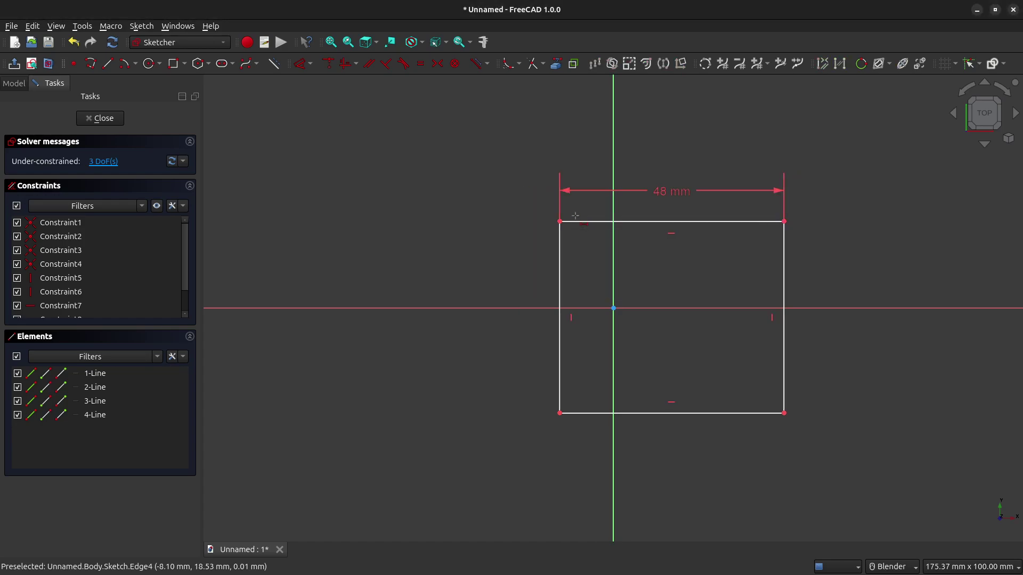
Constrain the rectangle's vertical height to 43 mm
{"action": "left_click", "coordinate": [560, 266]}
{"action": "left_click", "coordinate": [311, 65]}
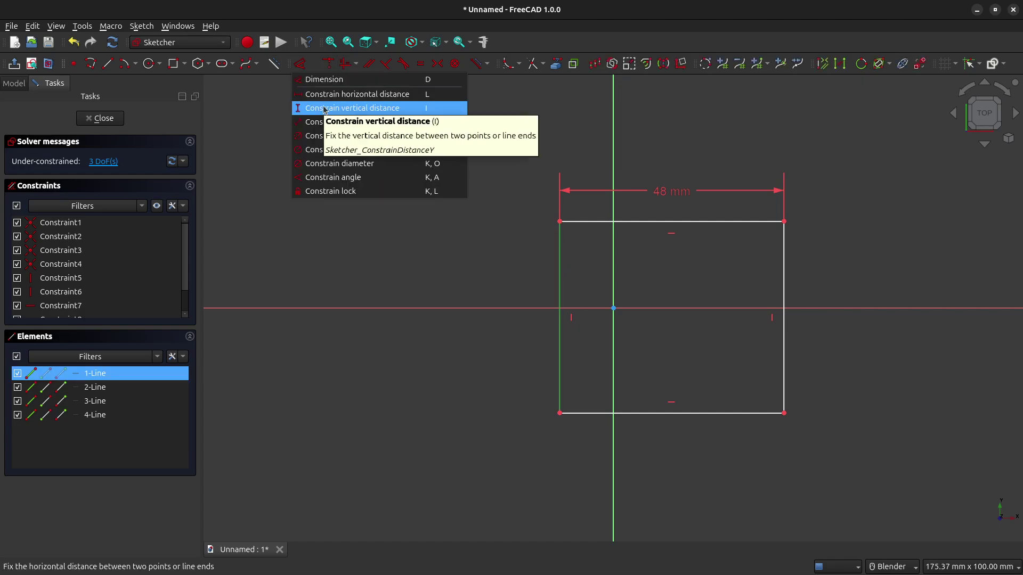
{"action": "left_click", "coordinate": [341, 106]}
{"action": "type", "text": "43"}
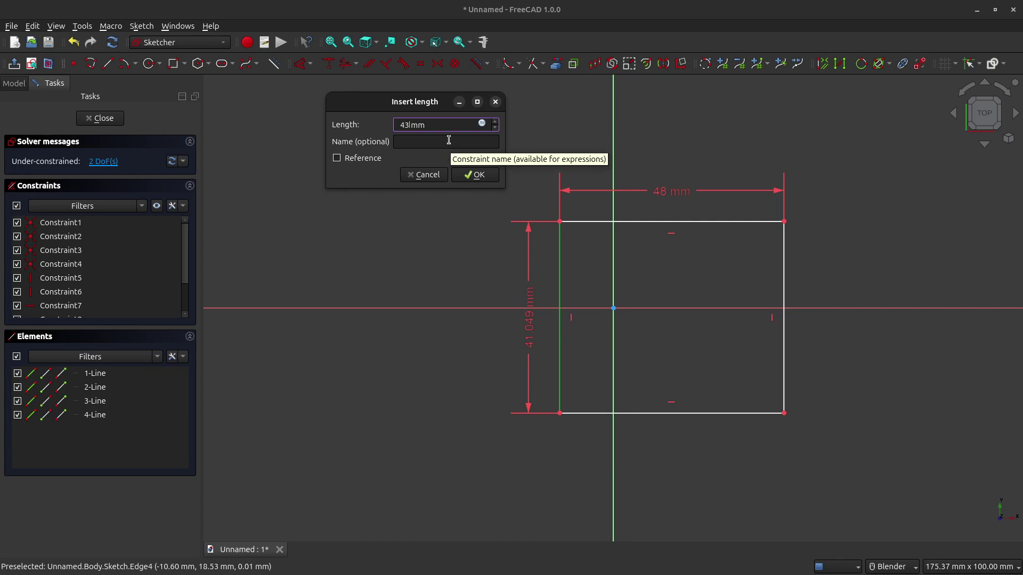
{"action": "key", "text": "Return"}
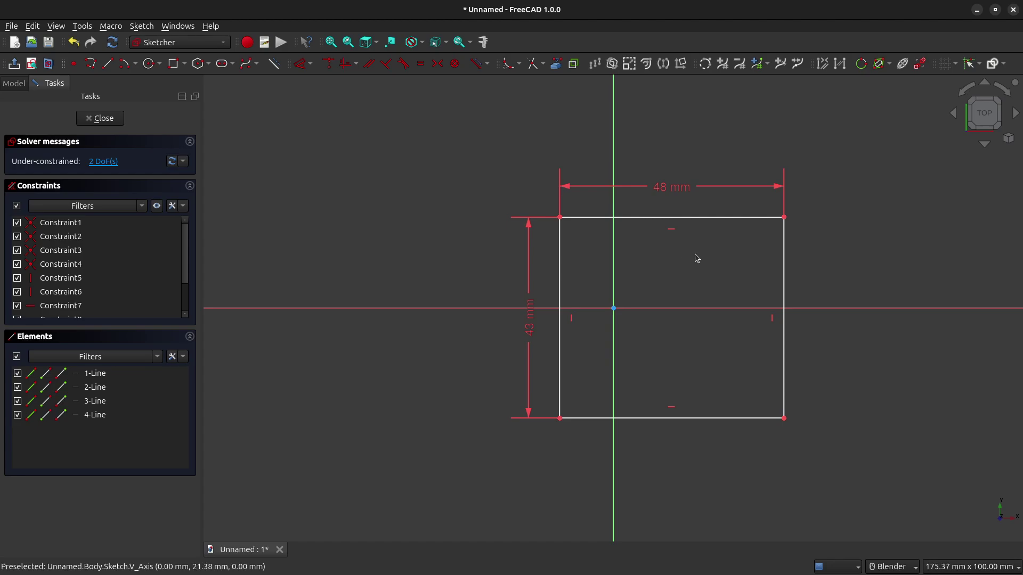
Centre the rectangle by making two diagonally opposite corners symmetric about the origin
{"action": "left_click", "coordinate": [560, 218]}
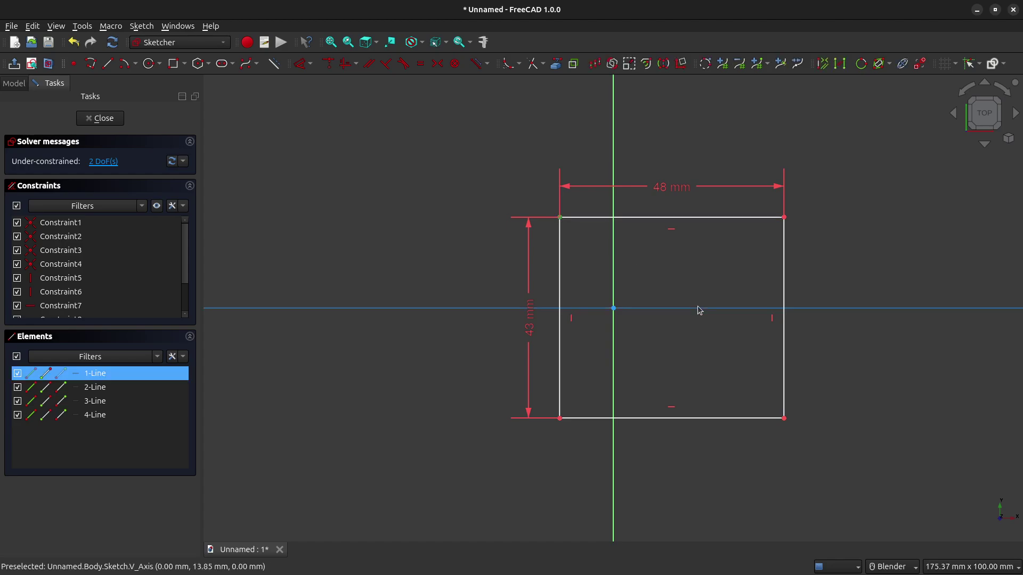
{"action": "key", "text": "Escape"}
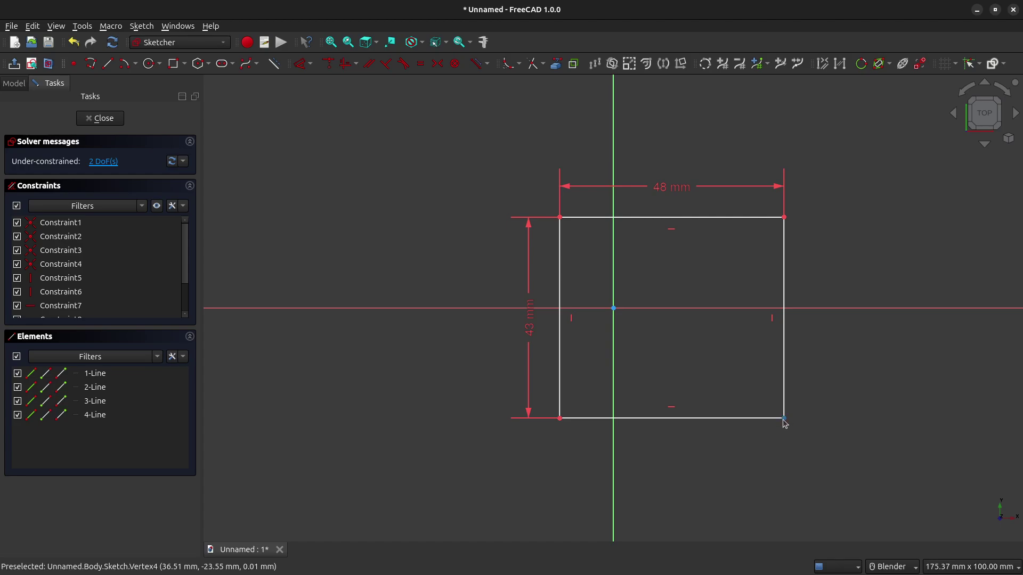
{"action": "left_click", "coordinate": [784, 419]}
{"action": "left_click", "coordinate": [560, 217]}
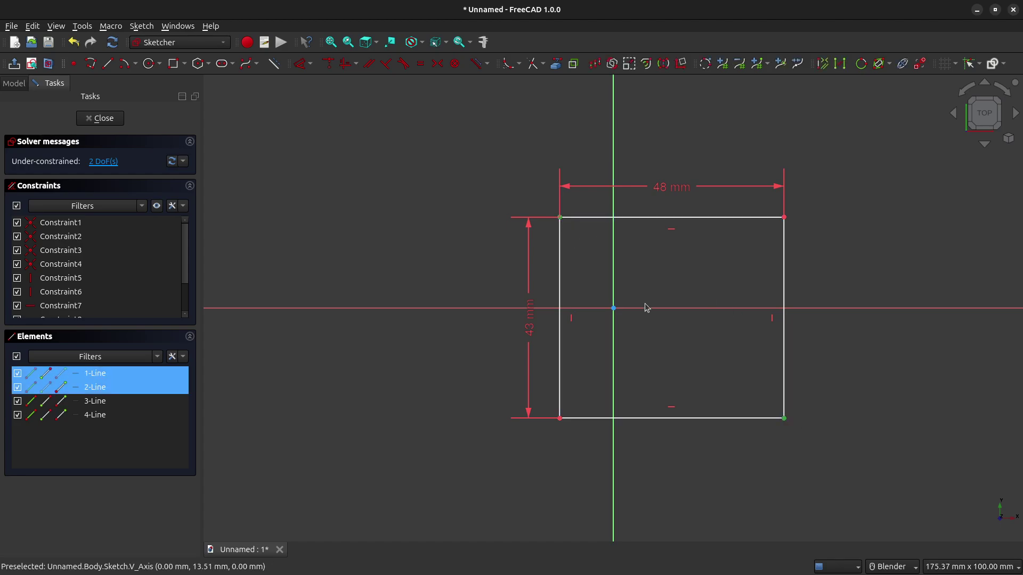
{"action": "left_click", "coordinate": [613, 309]}
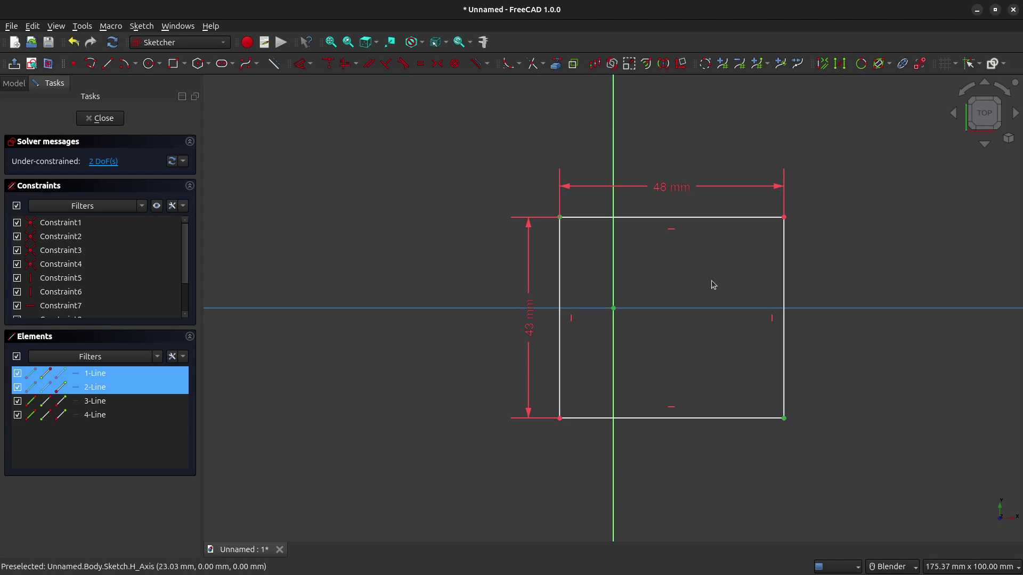
{"action": "left_click", "coordinate": [435, 64]}
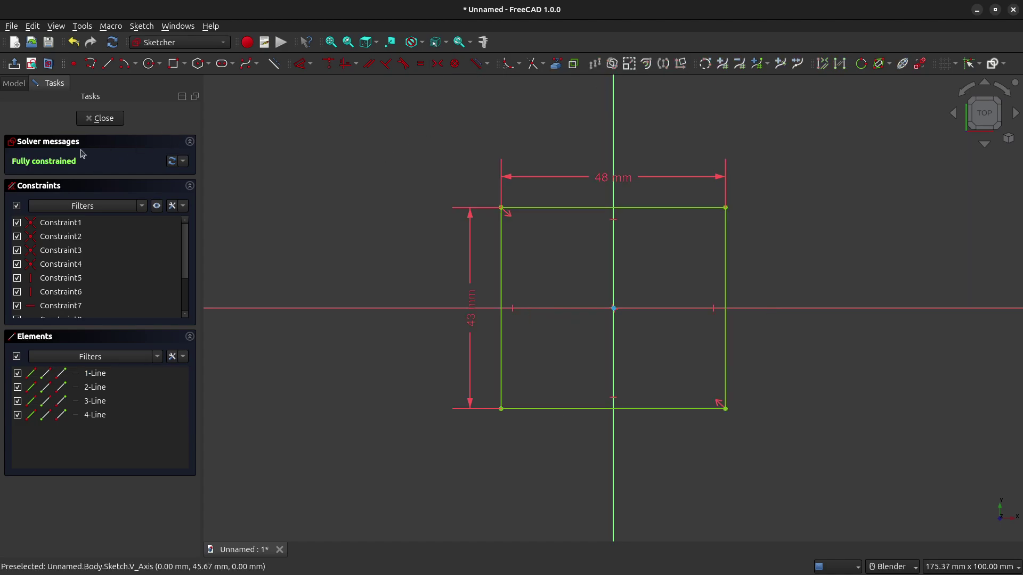
Close the rectangle sketch and pad it to a 3 mm thick plate
{"action": "left_click", "coordinate": [100, 119]}
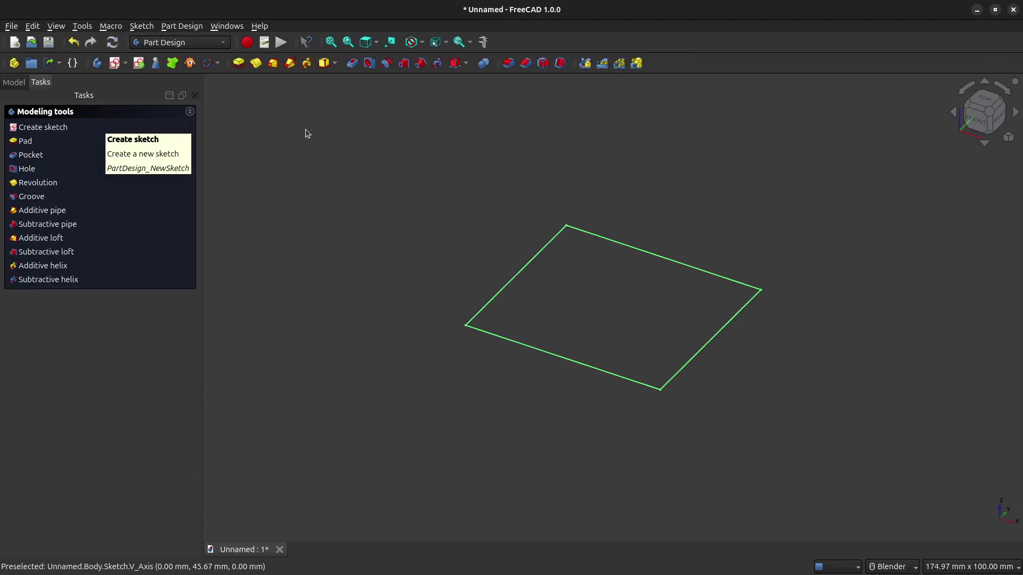
{"action": "left_click", "coordinate": [236, 65]}
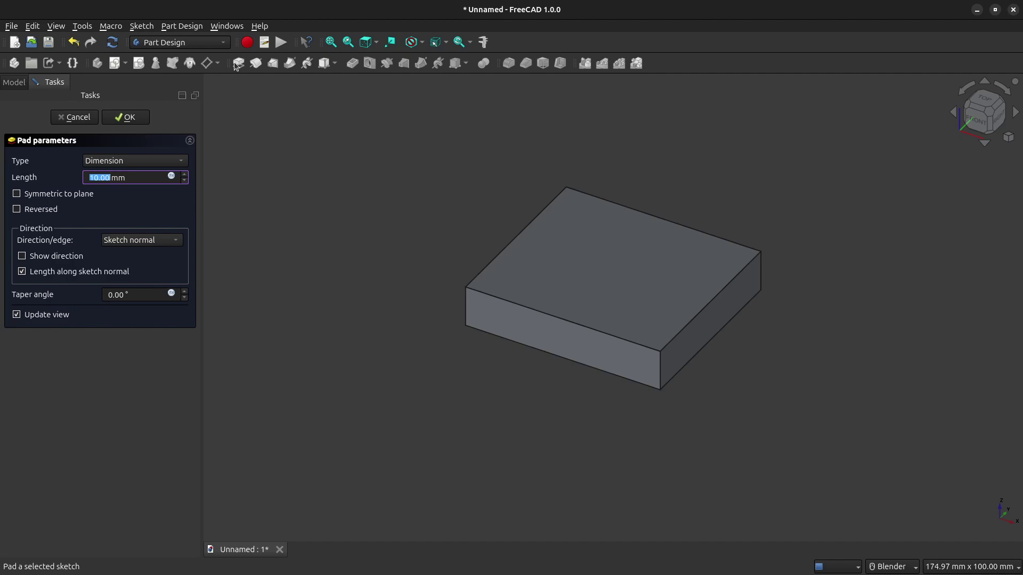
{"action": "key", "text": "Return"}
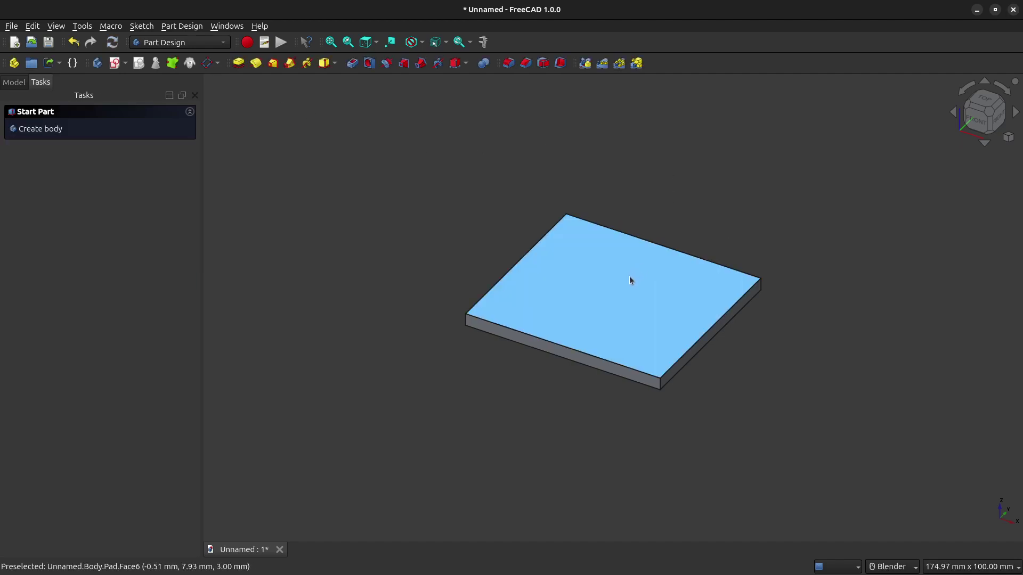
Start a sketch on the plate's top face and draw a thin rectangle about 15 mm wide, right of the origin and above the horizontal axis
{"action": "left_click", "coordinate": [618, 295]}
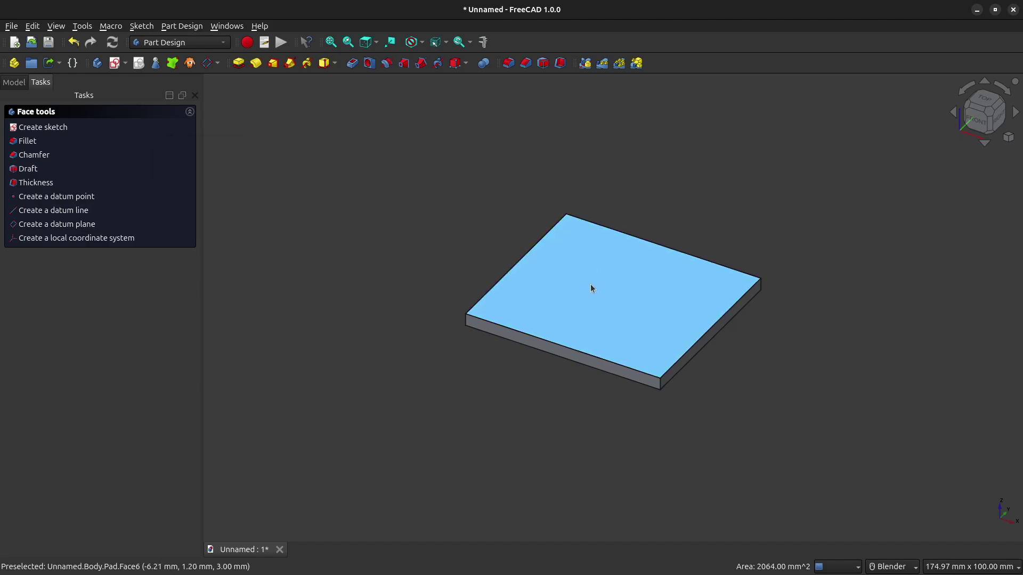
{"action": "left_click", "coordinate": [115, 64]}
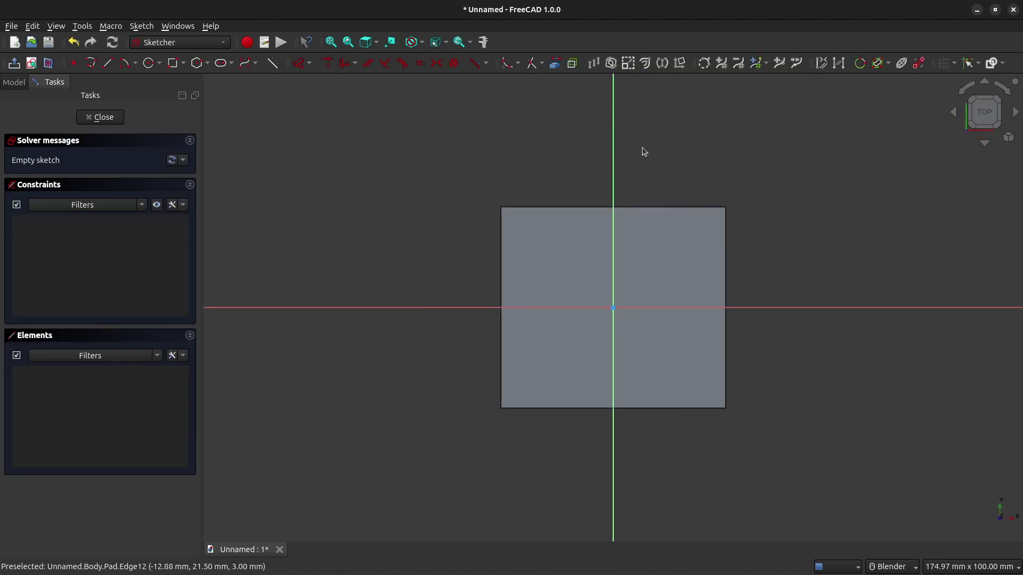
{"action": "scroll", "coordinate": [661, 298], "scroll_direction": "up", "scroll_amount": 1}
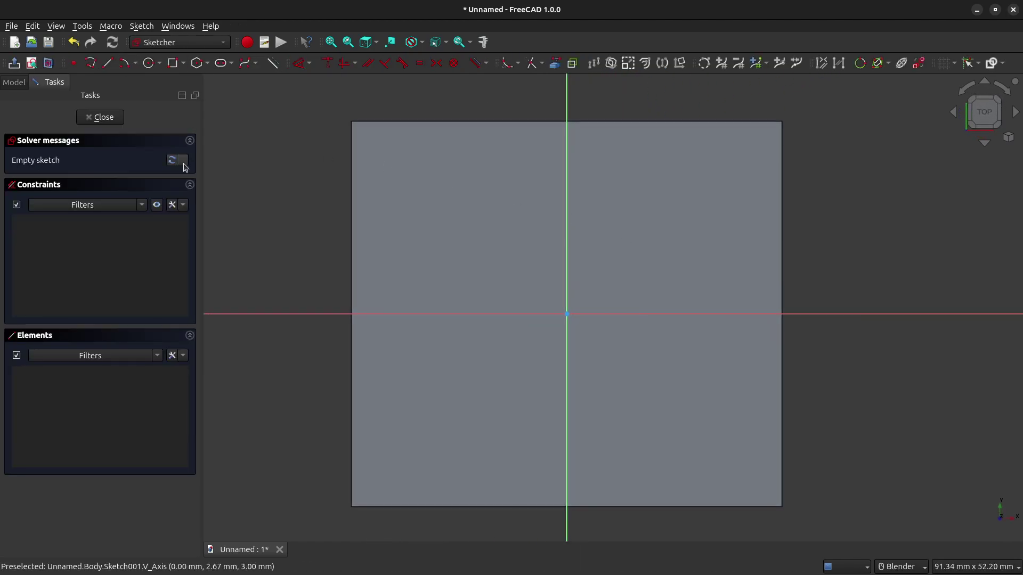
{"action": "left_click", "coordinate": [173, 63]}
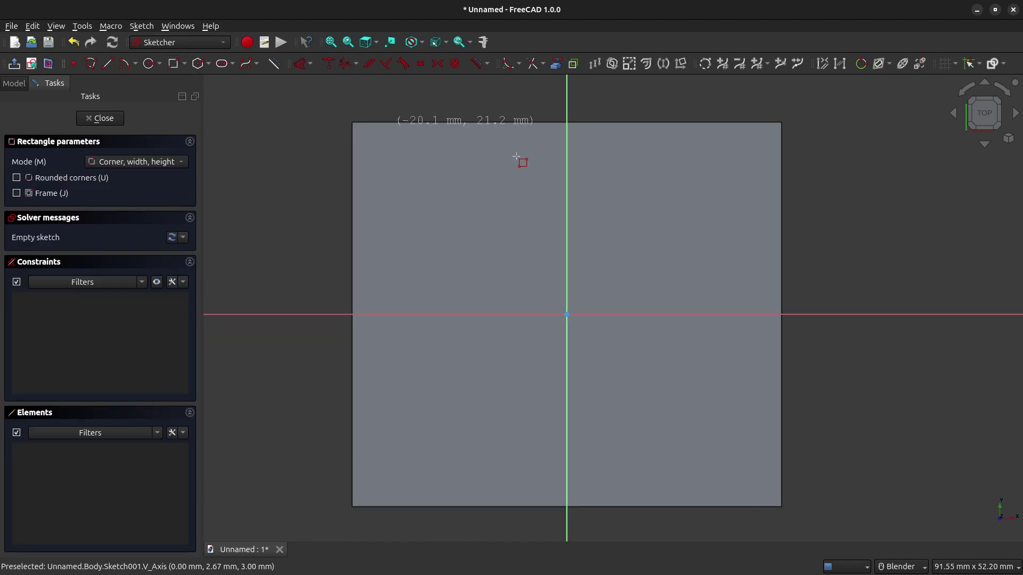
{"action": "left_click", "coordinate": [632, 256]}
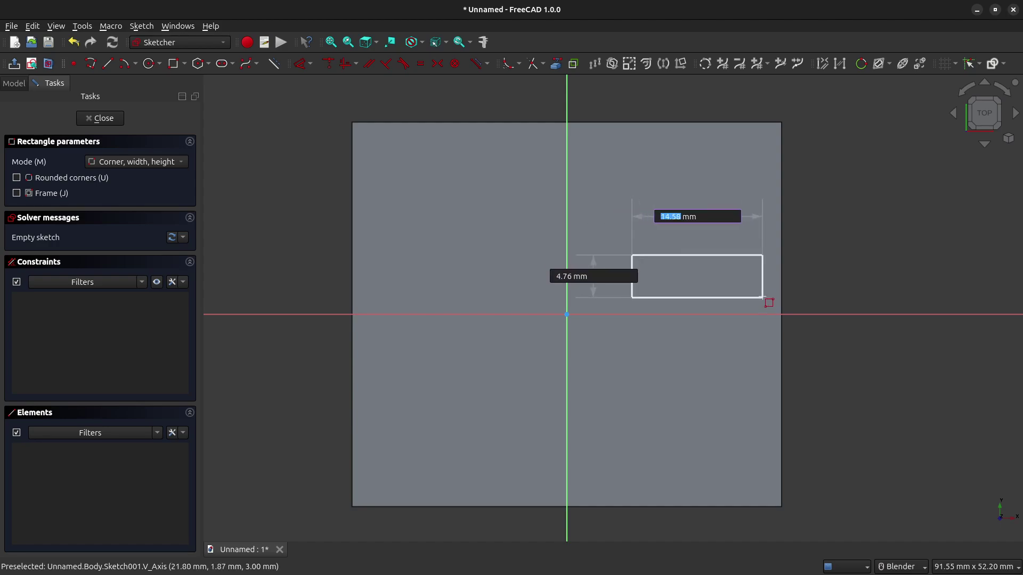
{"action": "left_click", "coordinate": [768, 280]}
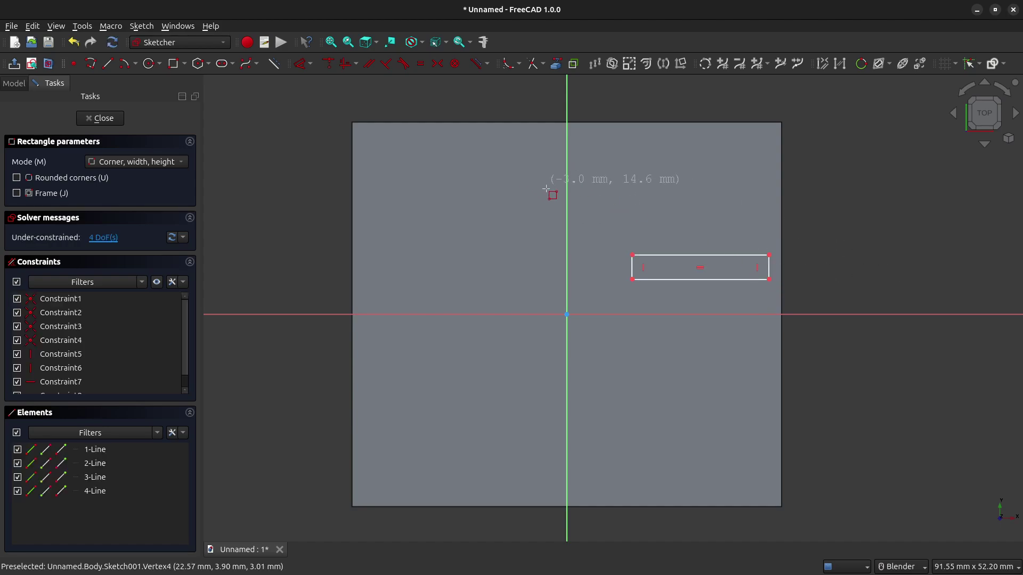
{"action": "key", "text": "Escape"}
Constrain the thin rectangle's horizontal length to 14 mm
{"action": "left_click", "coordinate": [699, 256]}
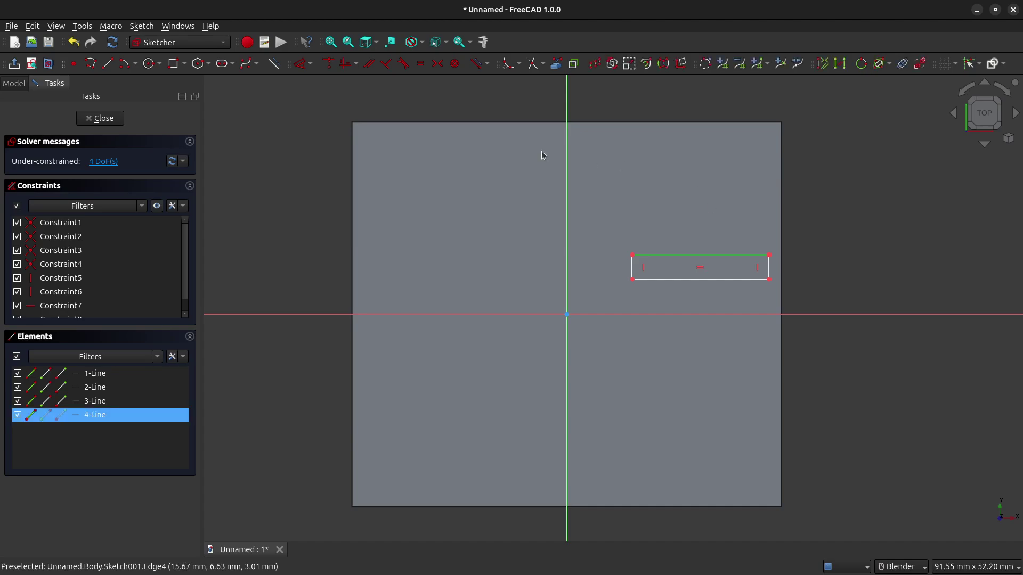
{"action": "left_click", "coordinate": [311, 64]}
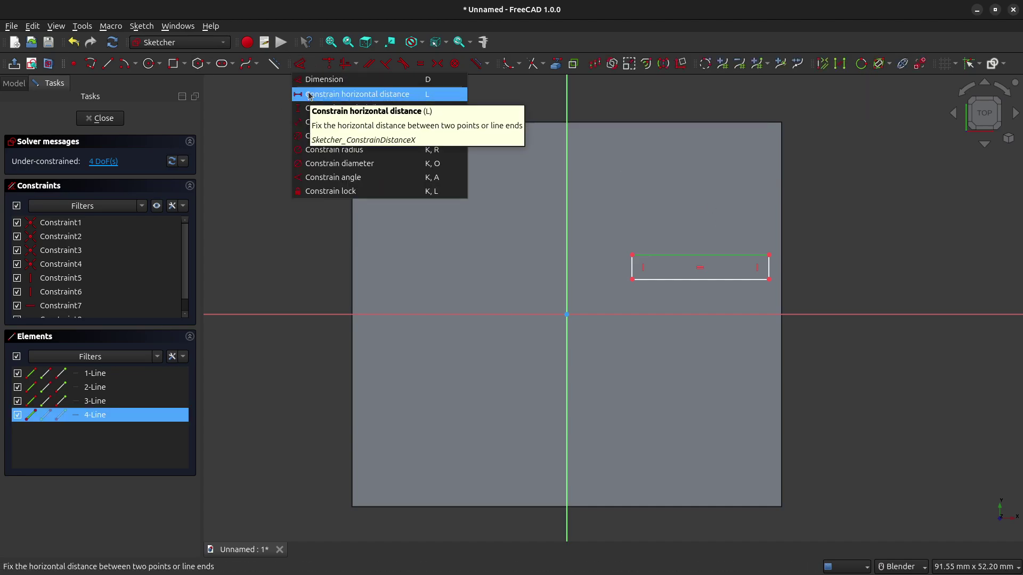
{"action": "left_click", "coordinate": [347, 93]}
{"action": "type", "text": "14"}
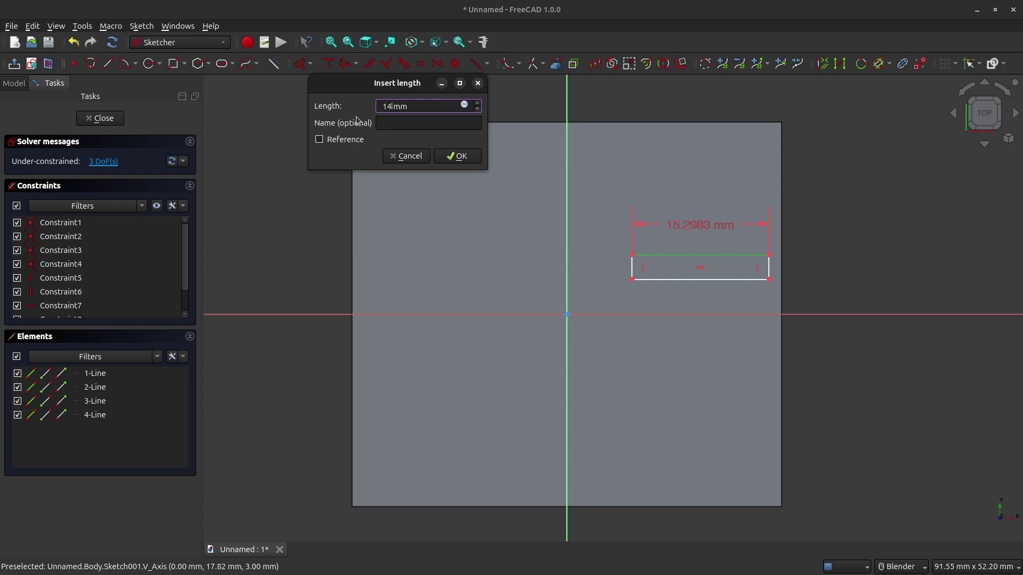
{"action": "key", "text": "Return"}
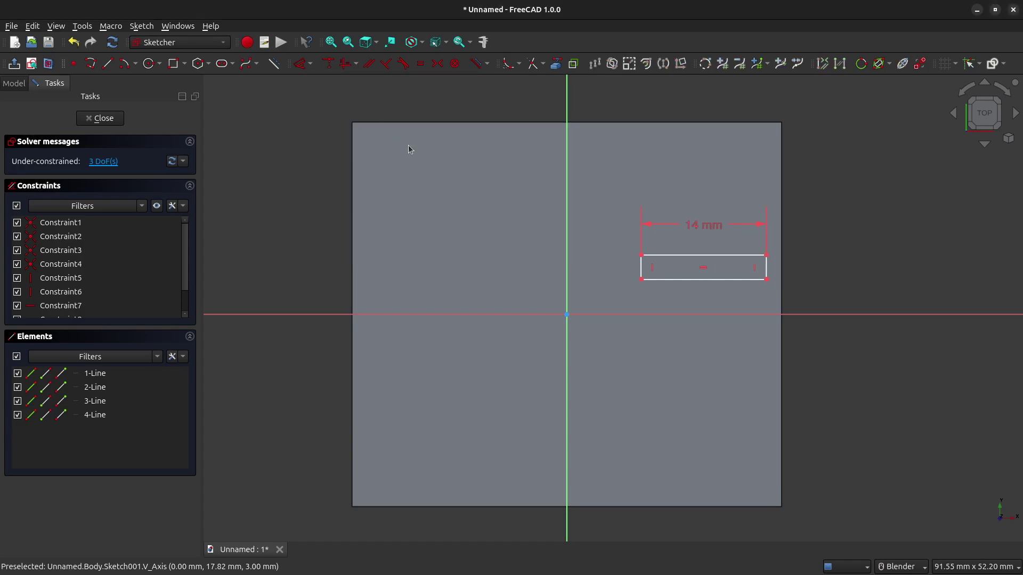
Constrain the thin rectangle's vertical height to 3 mm and reposition its two dimension labels for readability
{"action": "left_click", "coordinate": [642, 272]}
{"action": "left_click", "coordinate": [311, 64]}
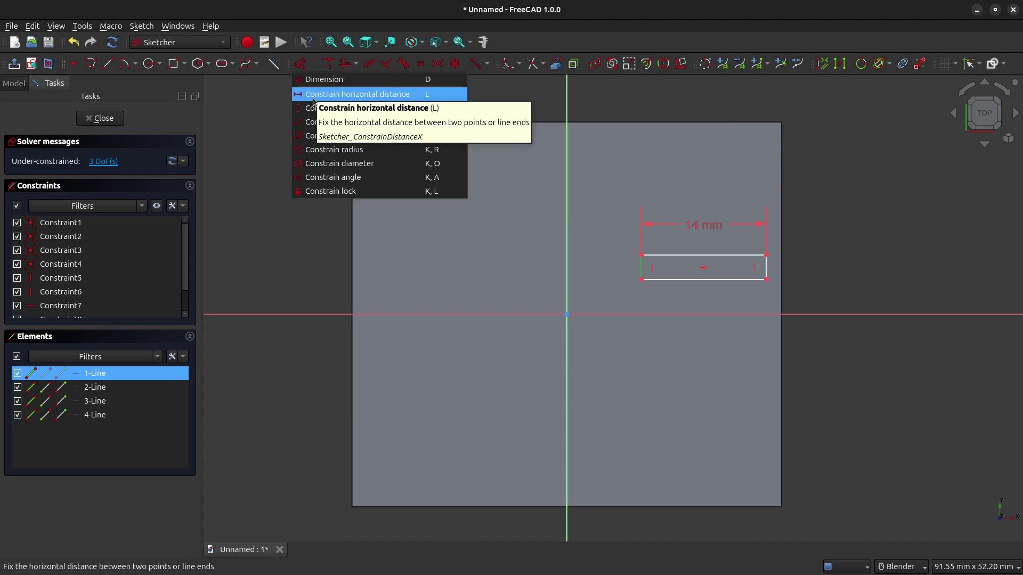
{"action": "left_click", "coordinate": [319, 106]}
{"action": "type", "text": "3"}
{"action": "key", "text": "Return"}
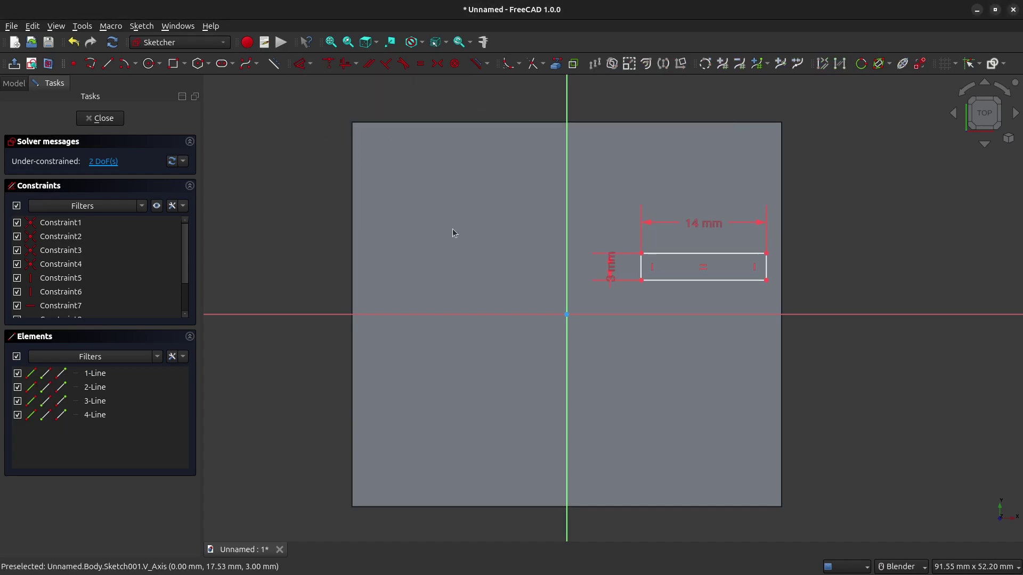
{"action": "left_click_drag", "start_coordinate": [611, 266], "coordinate": [592, 333]}
{"action": "left_click_drag", "start_coordinate": [703, 224], "coordinate": [680, 223]}
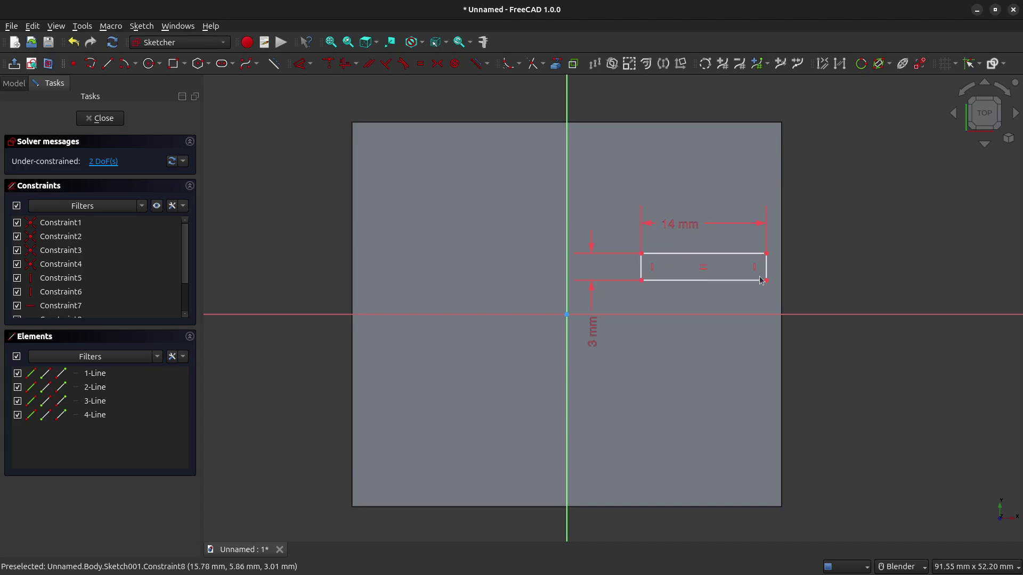
Reference the plate's right edge as external geometry and make the thin rectangle's upper-right corner coincident with that edge
{"action": "left_click", "coordinate": [558, 68]}
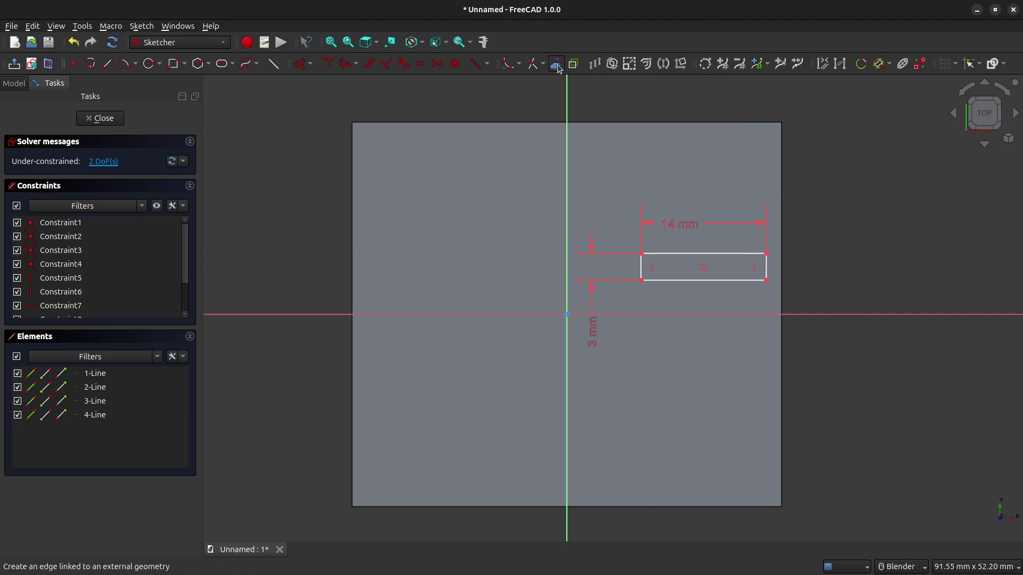
{"action": "left_click", "coordinate": [781, 170]}
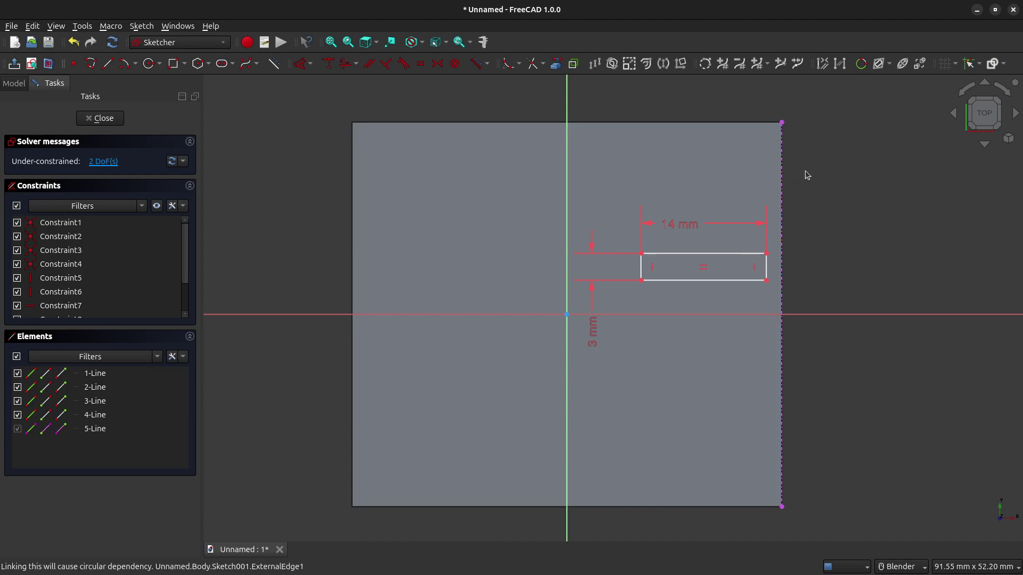
{"action": "left_click", "coordinate": [767, 257]}
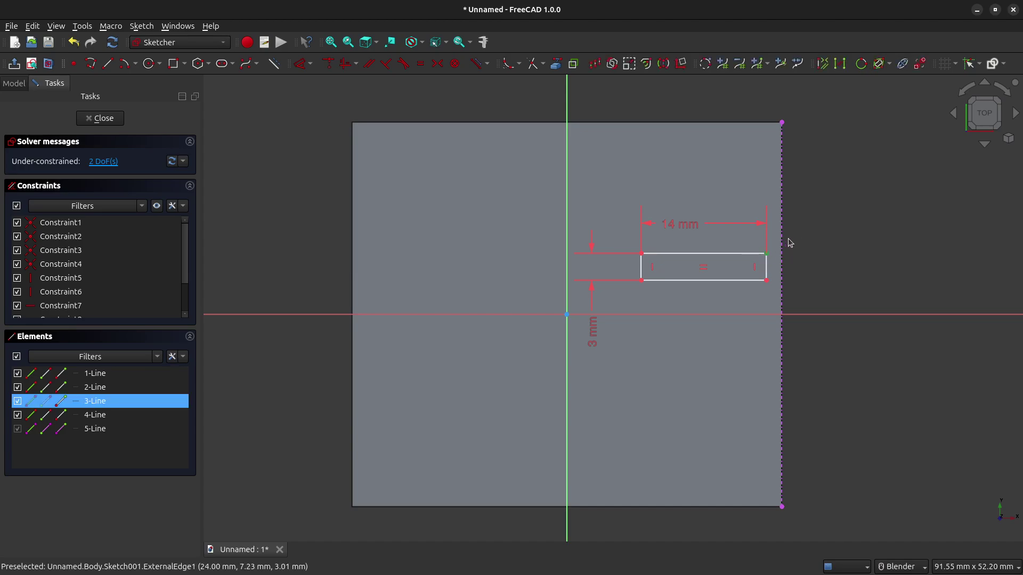
{"action": "left_click", "coordinate": [789, 243]}
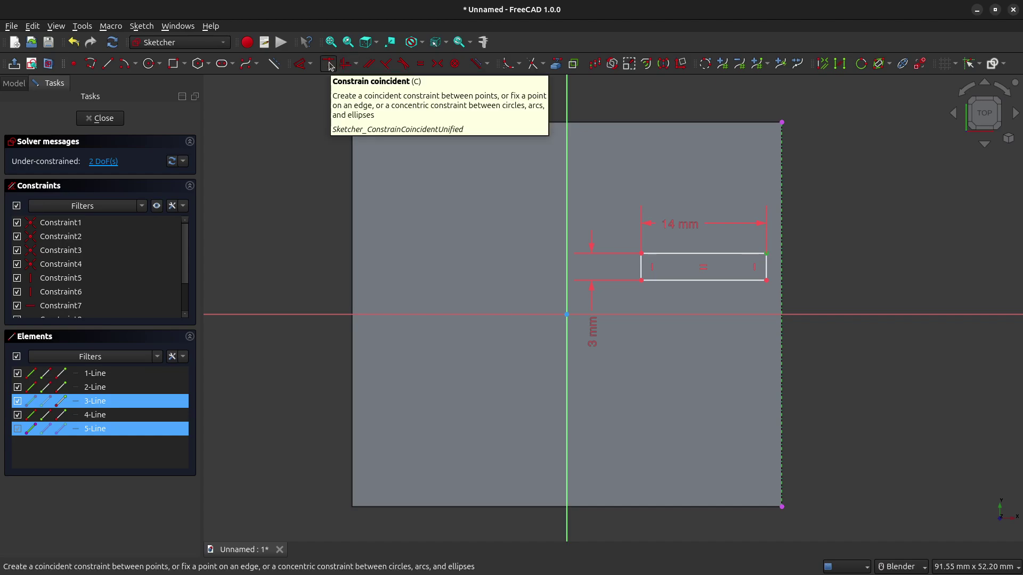
{"action": "left_click", "coordinate": [329, 63]}
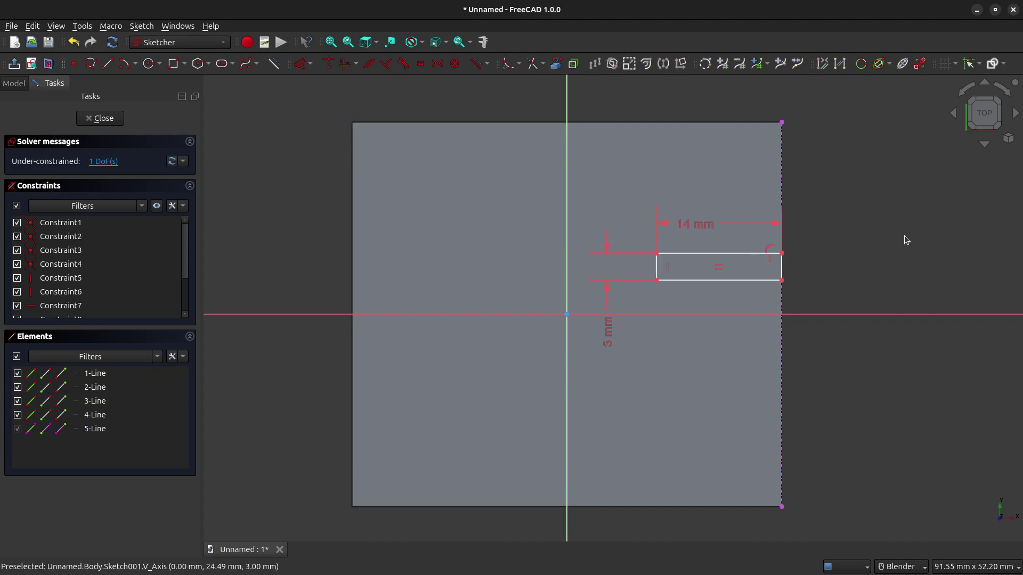
Constrain the vertical distance from the rectangle's upper-right corner to the plate's upper-right corner to 19 mm and move its label outside the plate
{"action": "left_click", "coordinate": [782, 255]}
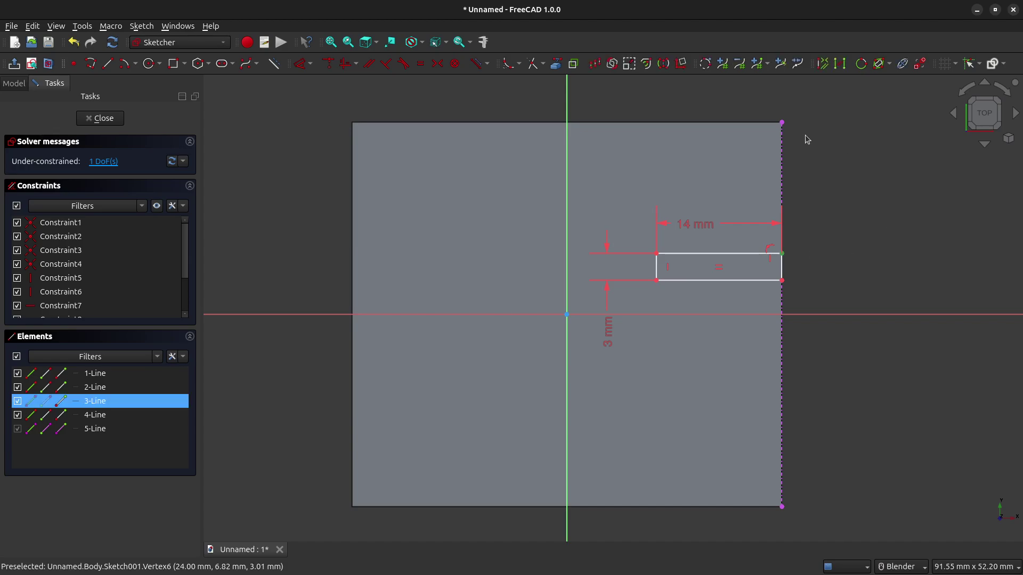
{"action": "left_click", "coordinate": [783, 123]}
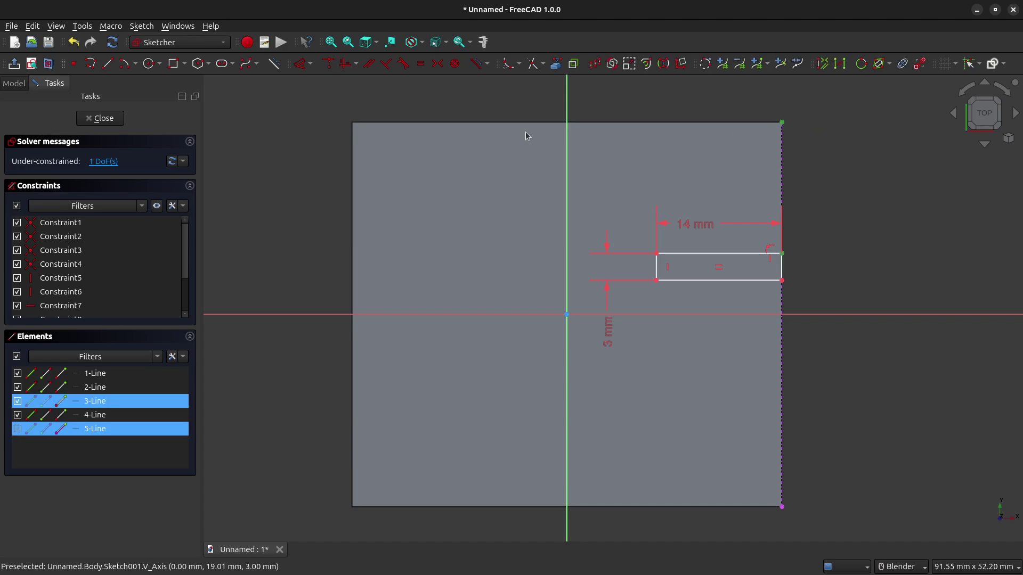
{"action": "left_click", "coordinate": [311, 64]}
{"action": "left_click", "coordinate": [318, 106]}
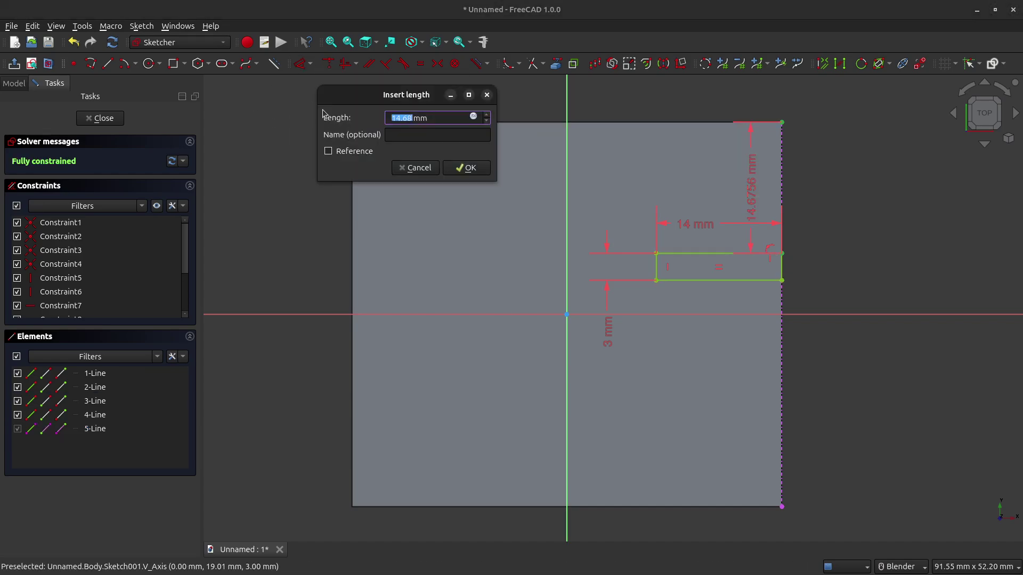
{"action": "type", "text": "19"}
{"action": "key", "text": "Return"}
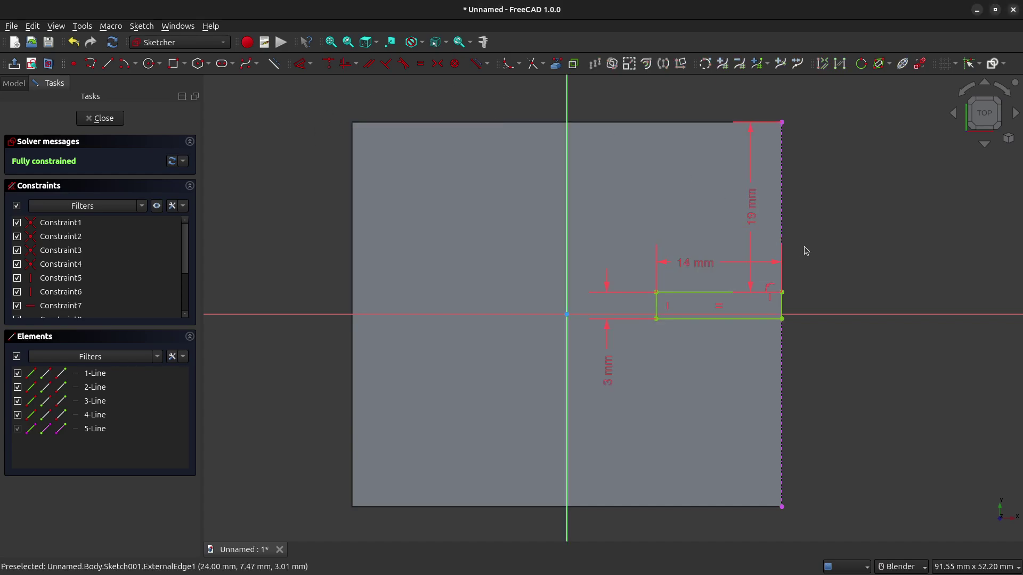
{"action": "left_click_drag", "start_coordinate": [751, 210], "coordinate": [811, 214]}
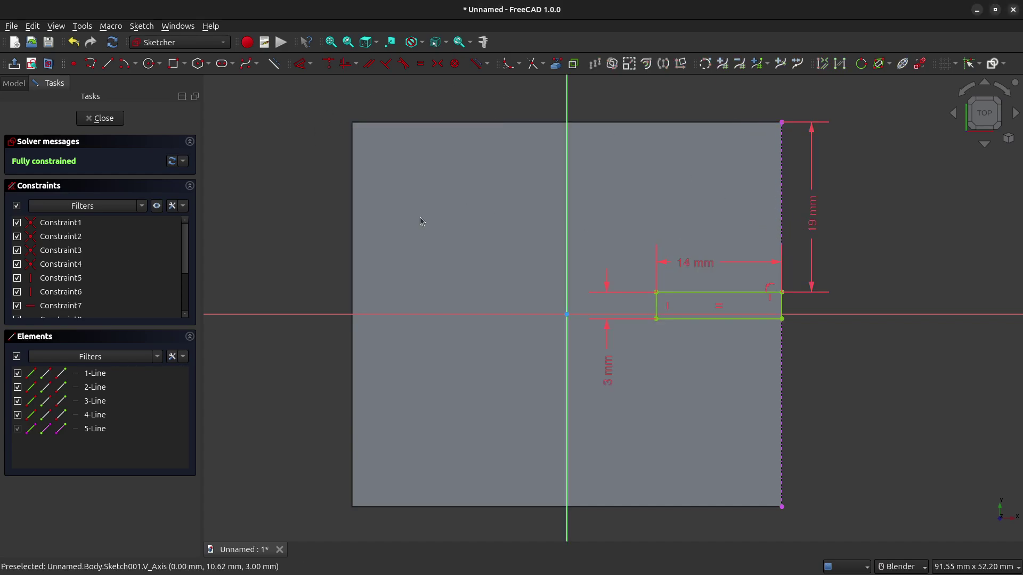
Close the thin rectangle's sketch and pad it 27 mm into an upright on the plate
{"action": "left_click", "coordinate": [110, 120]}
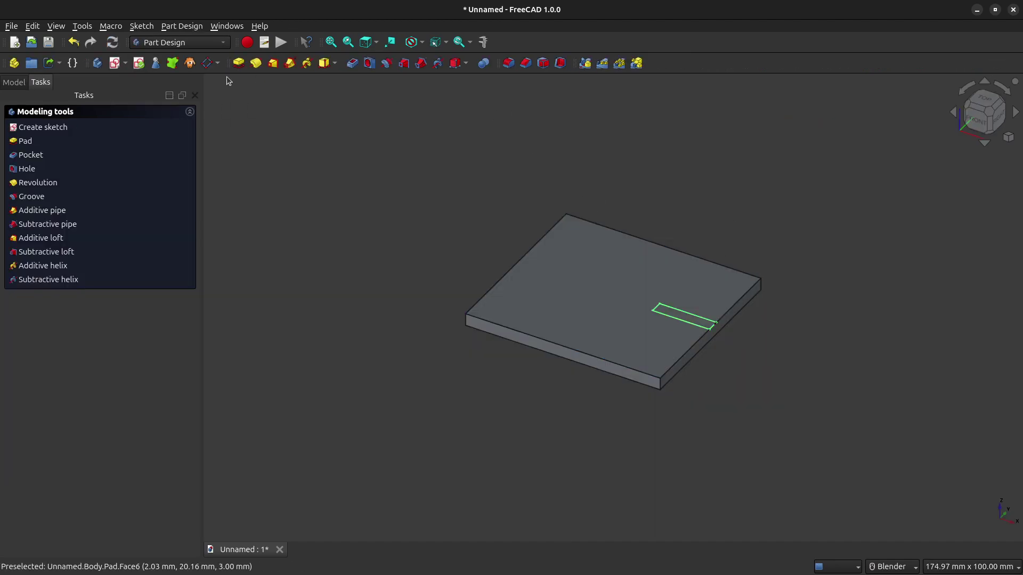
{"action": "left_click", "coordinate": [238, 63]}
{"action": "type", "text": "2"}
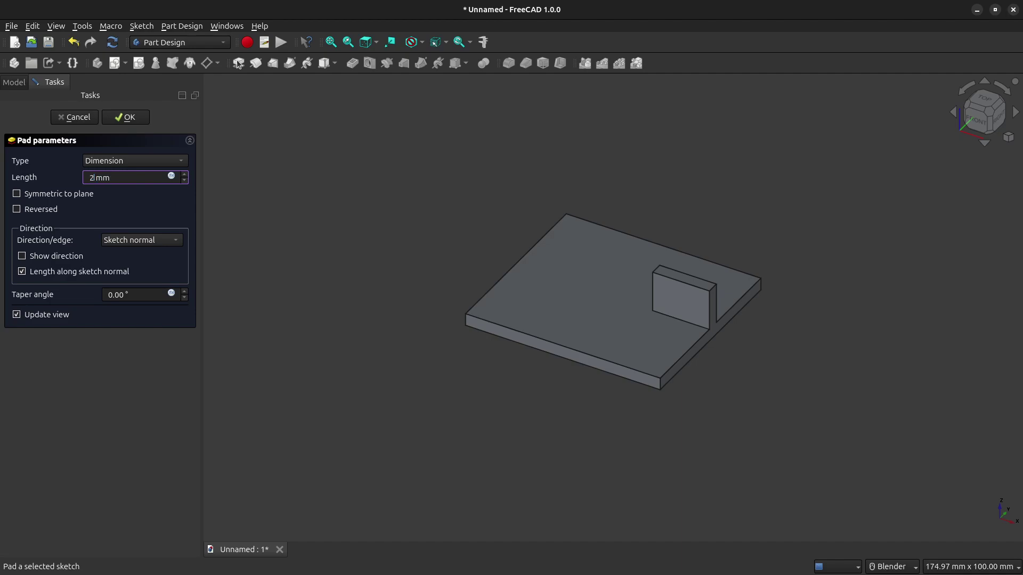
{"action": "type", "text": "7"}
{"action": "key", "text": "Return"}
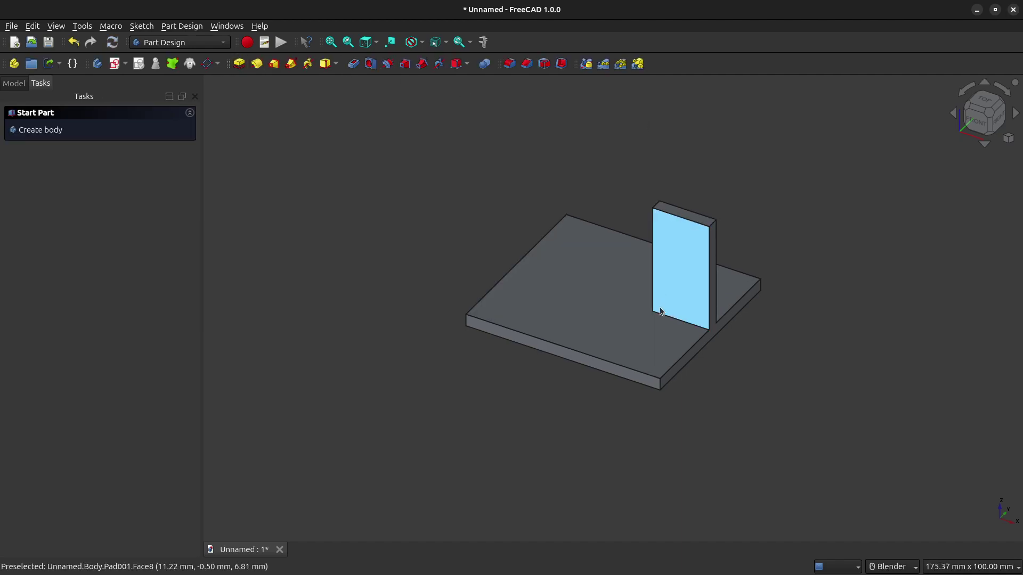
Start a sketch on the upright's front face and draw a tall rectangle about 7 mm wide and 24 mm high inside it
{"action": "middle_click_drag", "start_coordinate": [660, 303], "coordinate": [740, 311]}
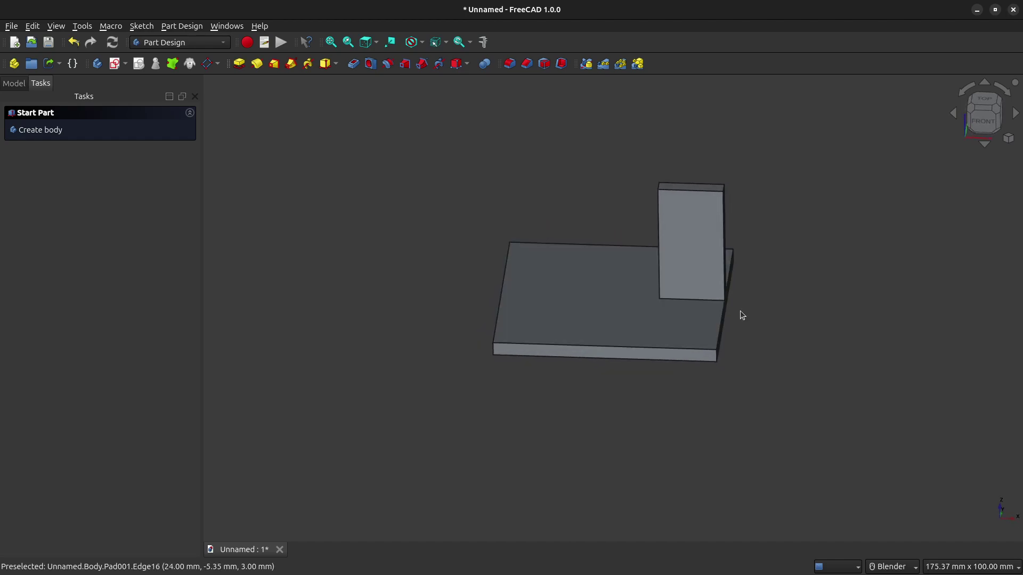
{"action": "left_click", "coordinate": [693, 236]}
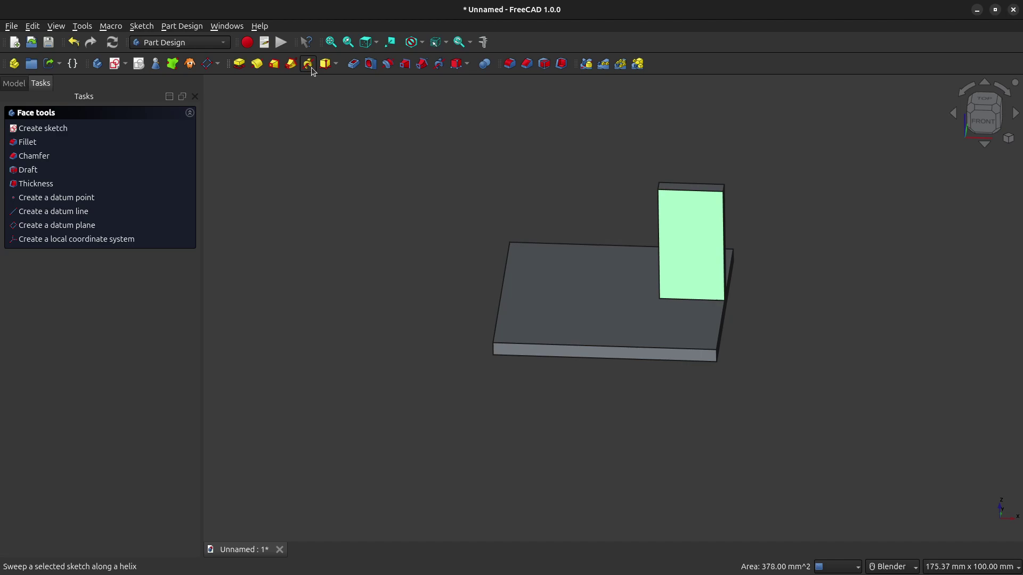
{"action": "left_click", "coordinate": [116, 64]}
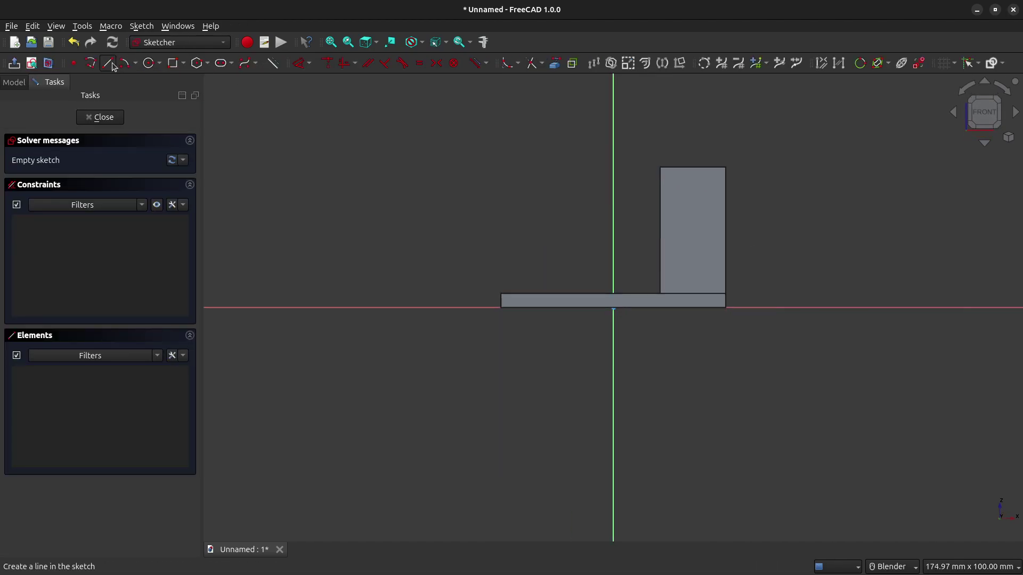
{"action": "scroll", "coordinate": [691, 261], "scroll_direction": "up", "scroll_amount": 1}
{"action": "mouse_move", "coordinate": [686, 227]}
{"action": "middle_mouse_down", "text": "shift"}
{"action": "mouse_move", "coordinate": [619, 312]}
{"action": "mouse_move", "coordinate": [653, 308]}
{"action": "mouse_move", "coordinate": [674, 324]}
{"action": "middle_mouse_up", "text": "shift"}
{"action": "scroll", "coordinate": [676, 317], "scroll_direction": "up", "scroll_amount": 1}
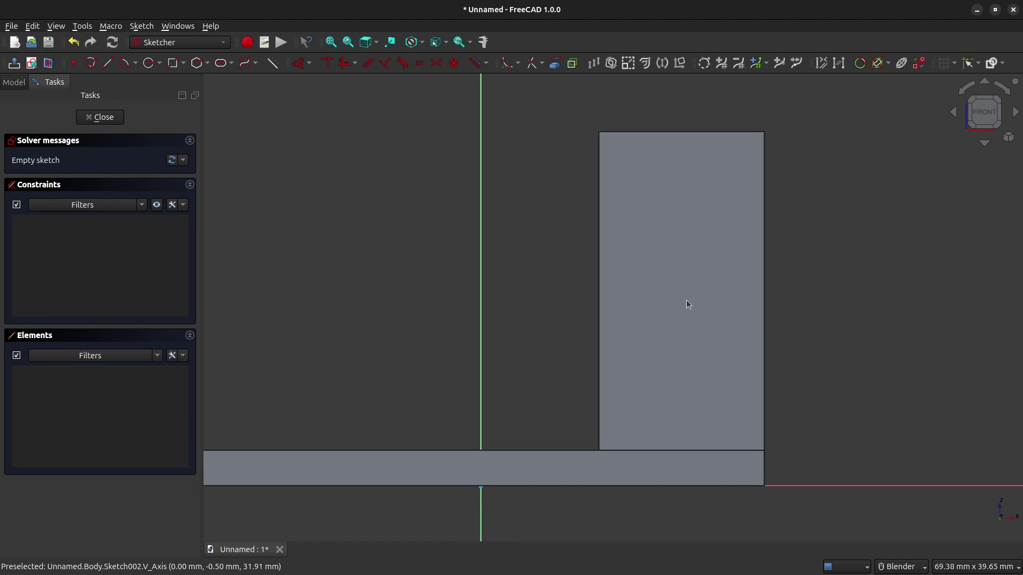
{"action": "left_click", "coordinate": [48, 64]}
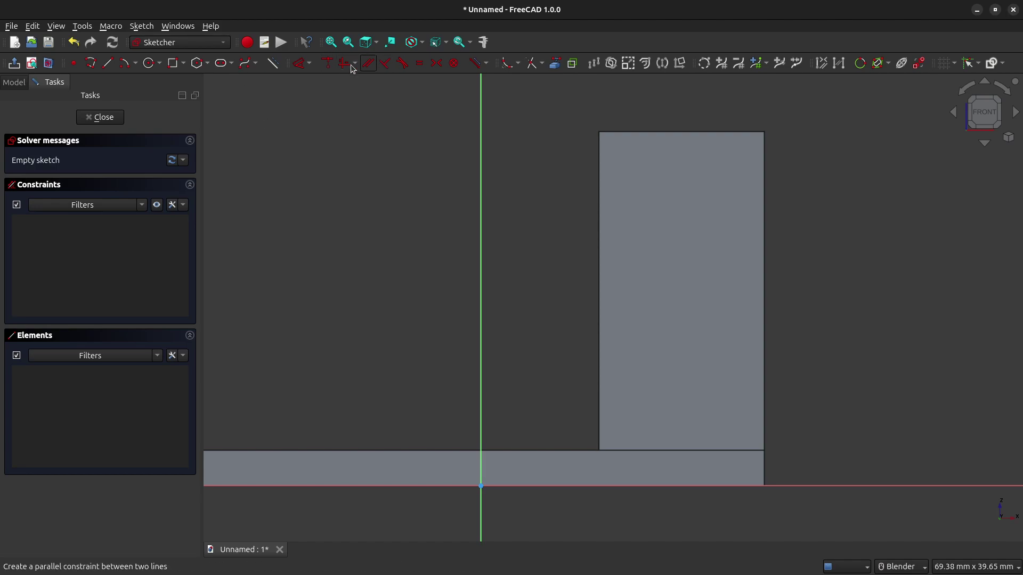
{"action": "left_click", "coordinate": [171, 68]}
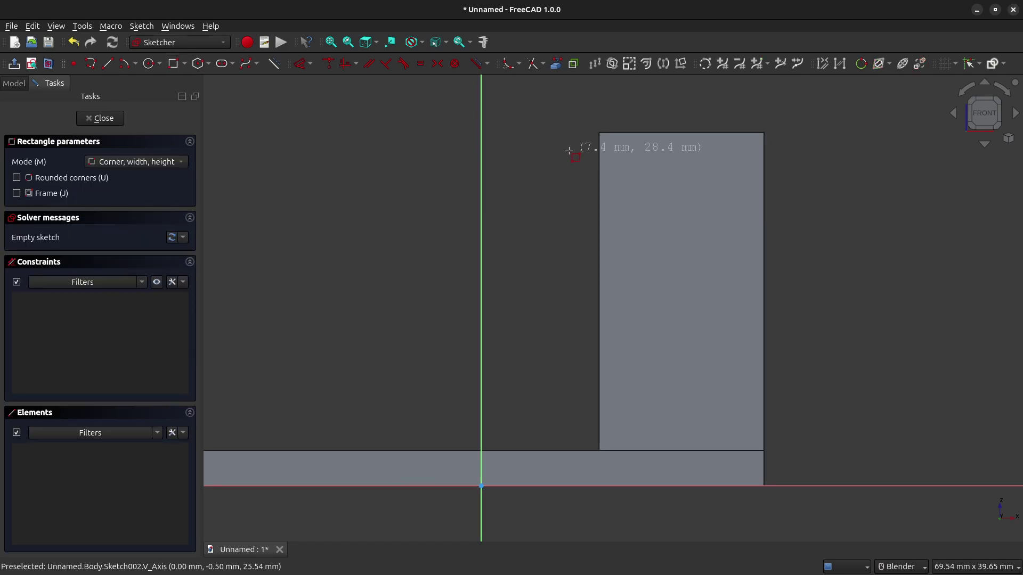
{"action": "left_click", "coordinate": [659, 159]}
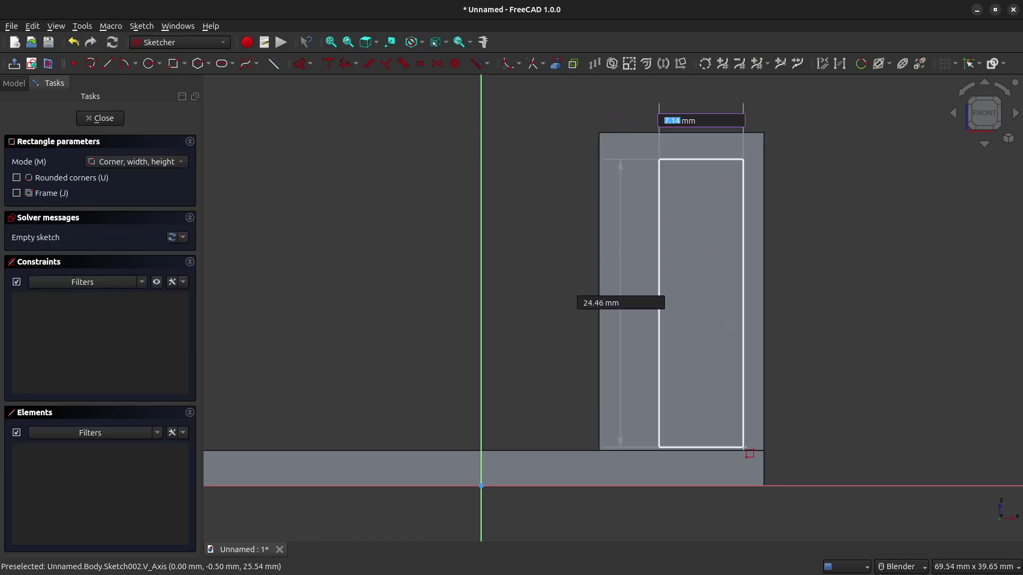
{"action": "left_click", "coordinate": [744, 439]}
{"action": "key", "text": "Escape"}
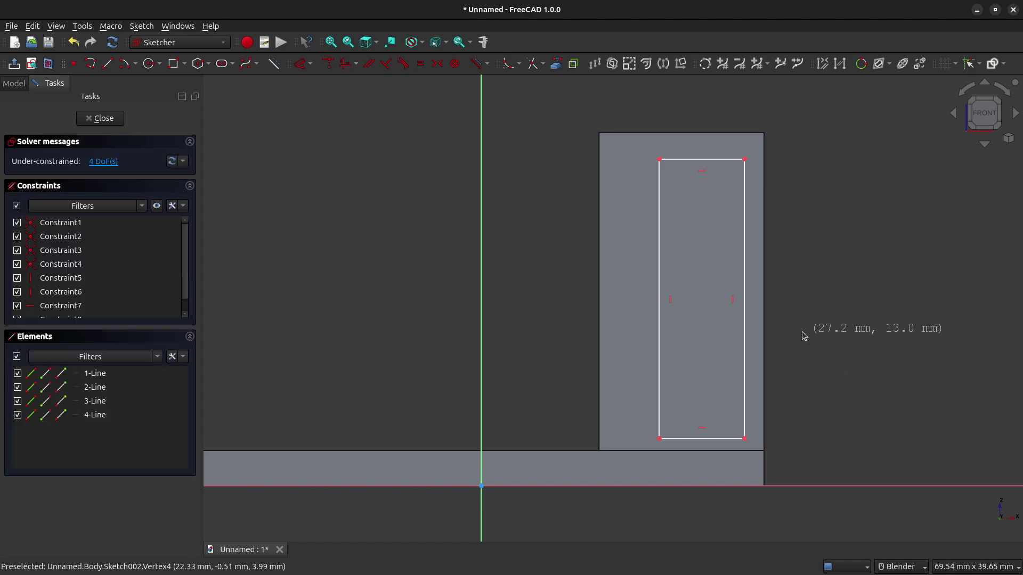
Reference the upright's right edge as external geometry and make the rectangle's two right corners coincident with the edge's endpoints
{"action": "left_click", "coordinate": [556, 64]}
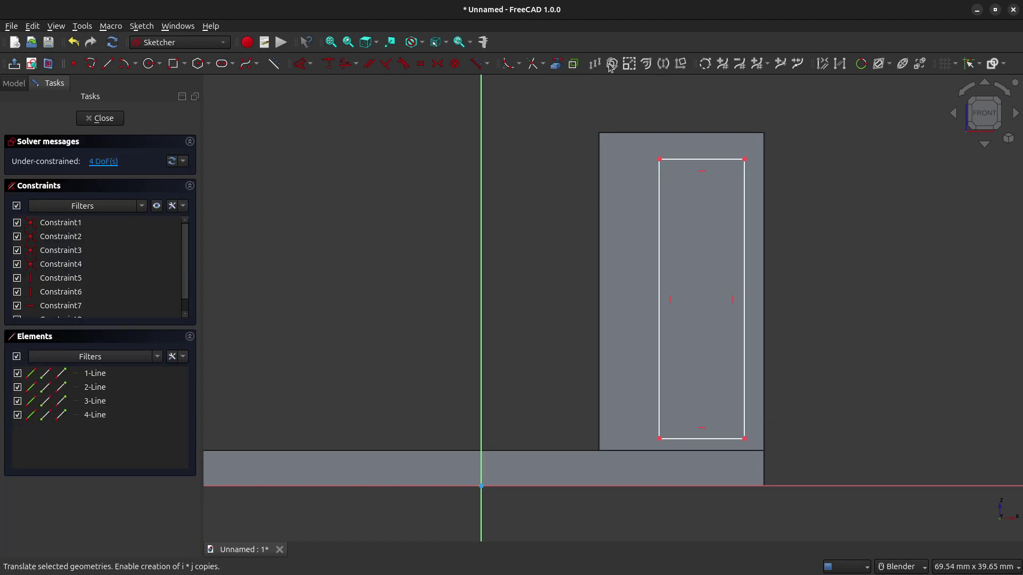
{"action": "left_click", "coordinate": [765, 180]}
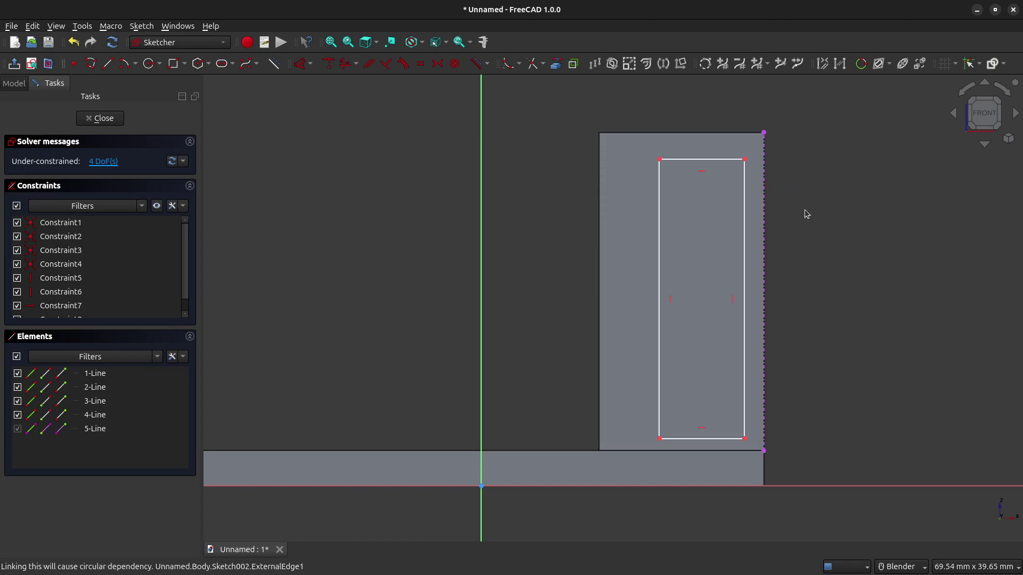
{"action": "left_click", "coordinate": [744, 439]}
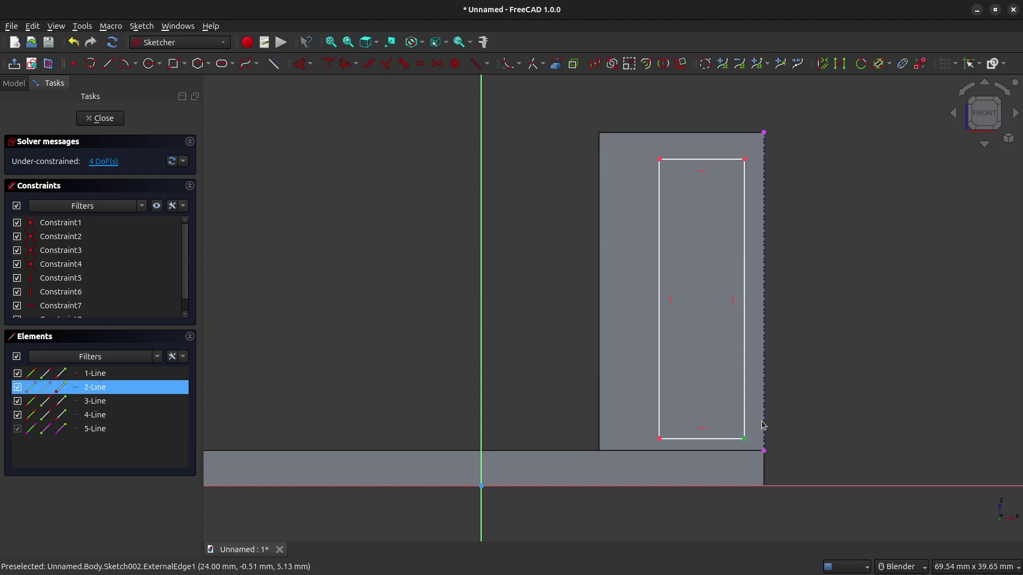
{"action": "left_click", "coordinate": [765, 451]}
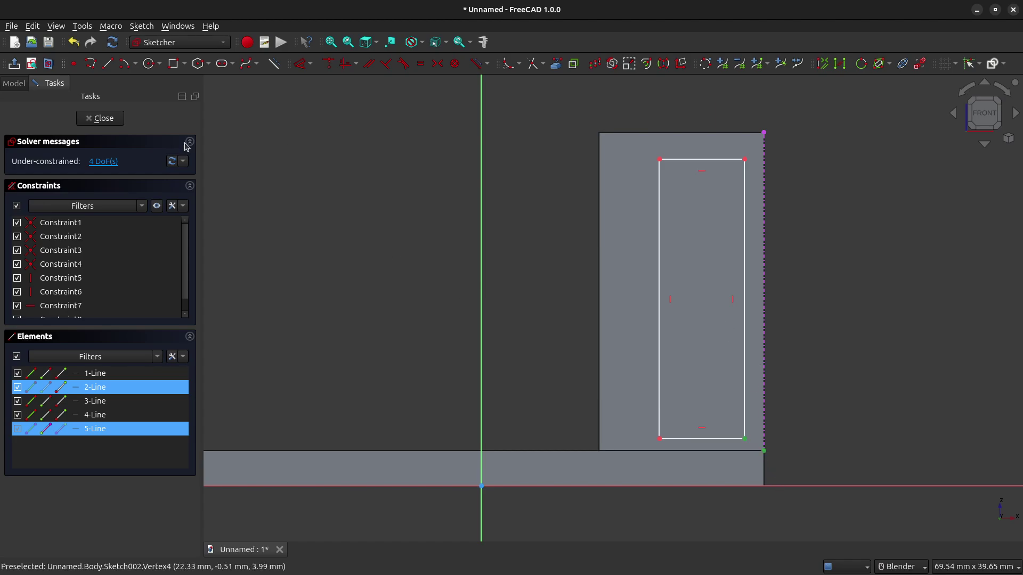
{"action": "left_click", "coordinate": [308, 68]}
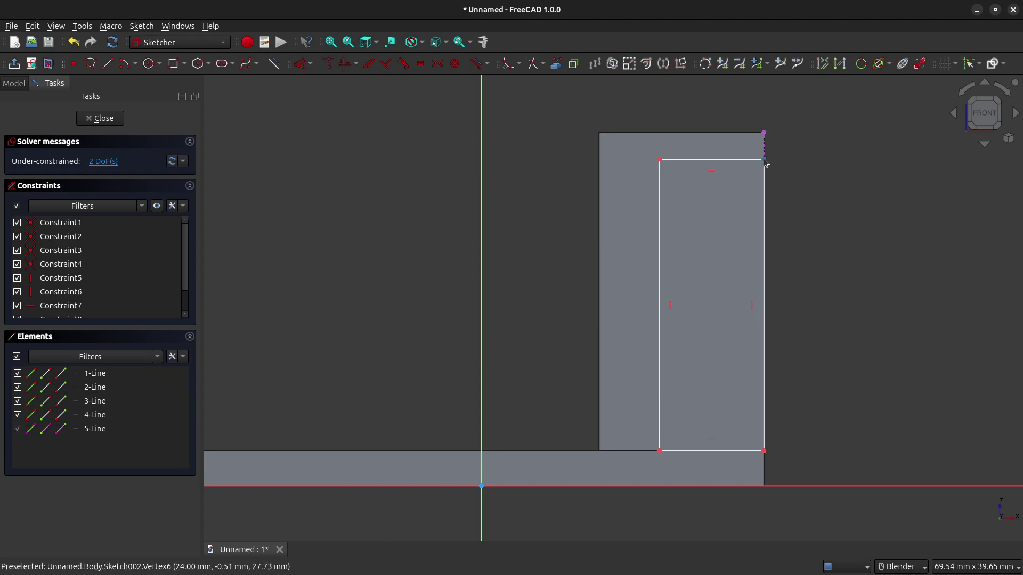
{"action": "left_click", "coordinate": [765, 161]}
{"action": "left_click", "coordinate": [768, 136]}
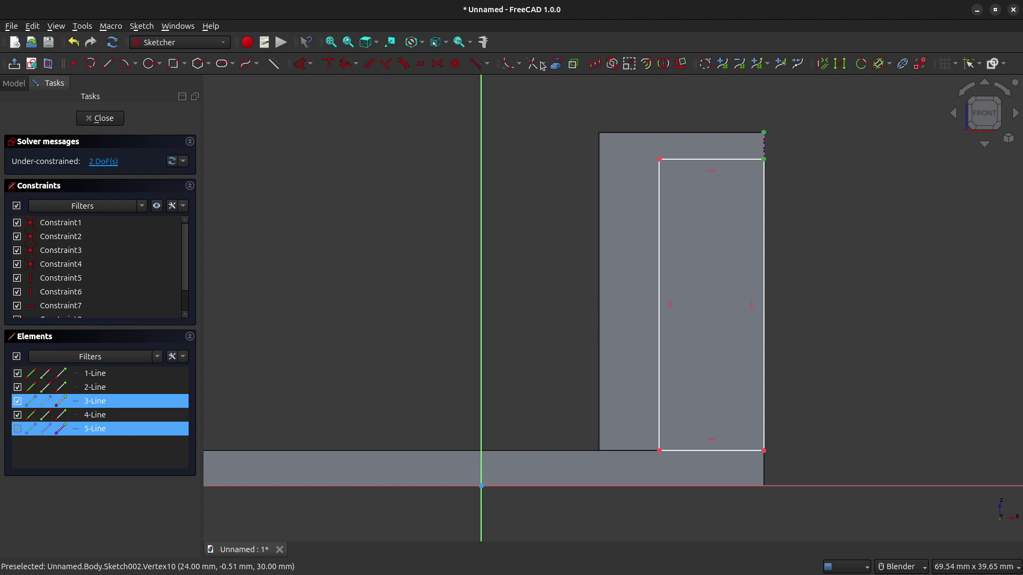
{"action": "left_click", "coordinate": [329, 63]}
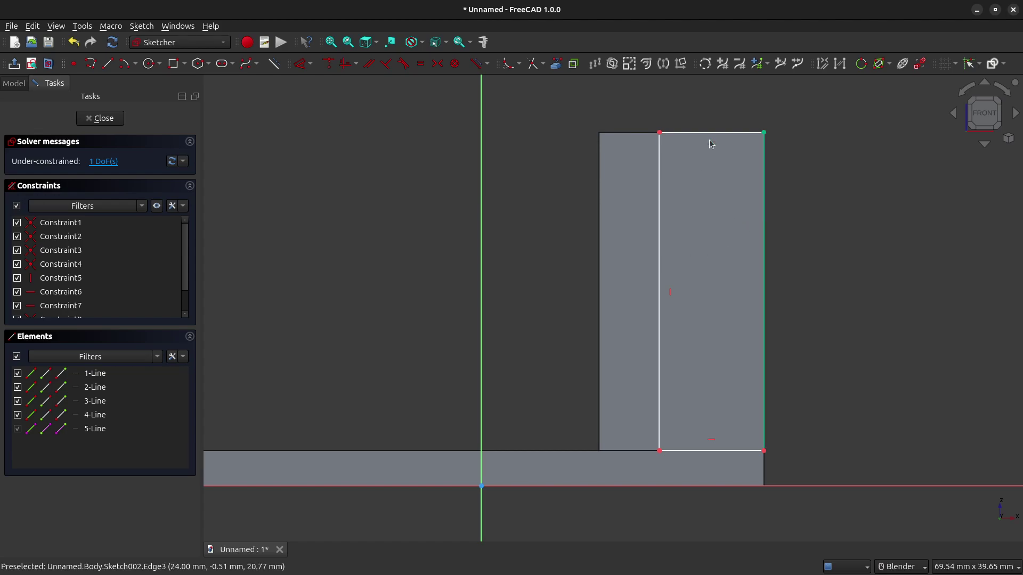
Constrain the horizontal length of the tall rectangle's upper line to 9.4 mm
{"action": "left_click", "coordinate": [660, 159]}
{"action": "left_click", "coordinate": [311, 64]}
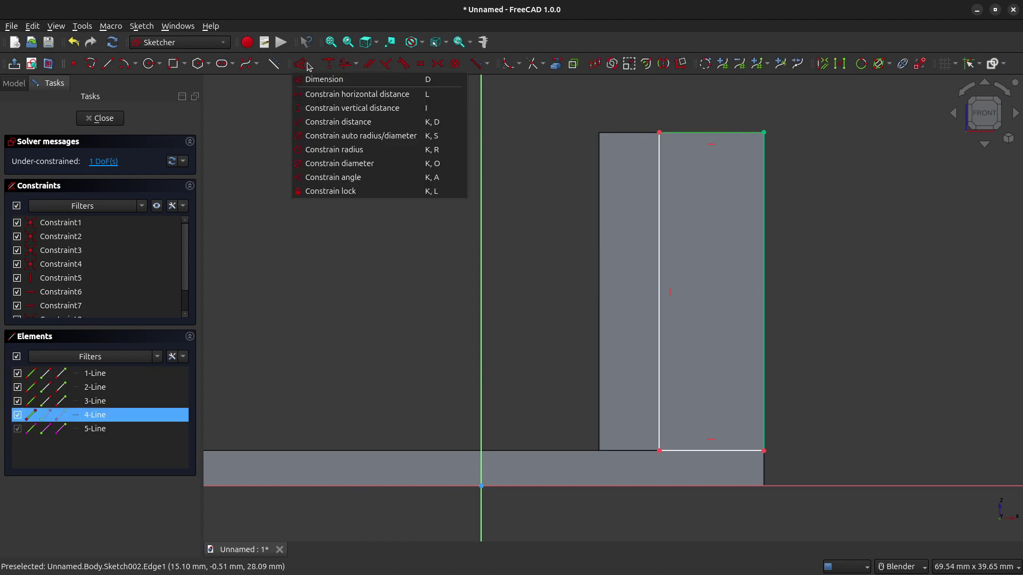
{"action": "left_click", "coordinate": [323, 98]}
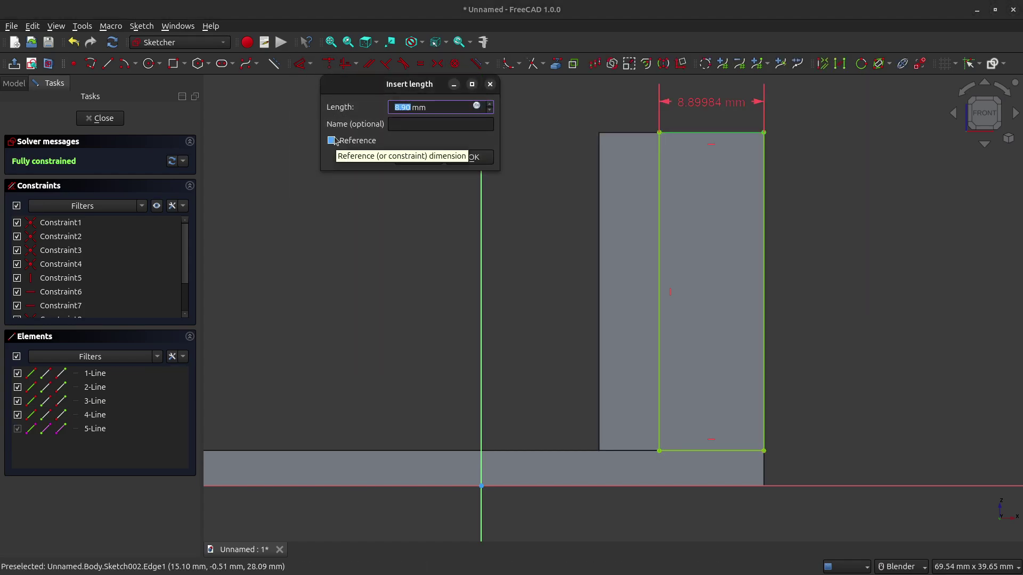
{"action": "type", "text": "9.4"}
{"action": "key", "text": "Return"}
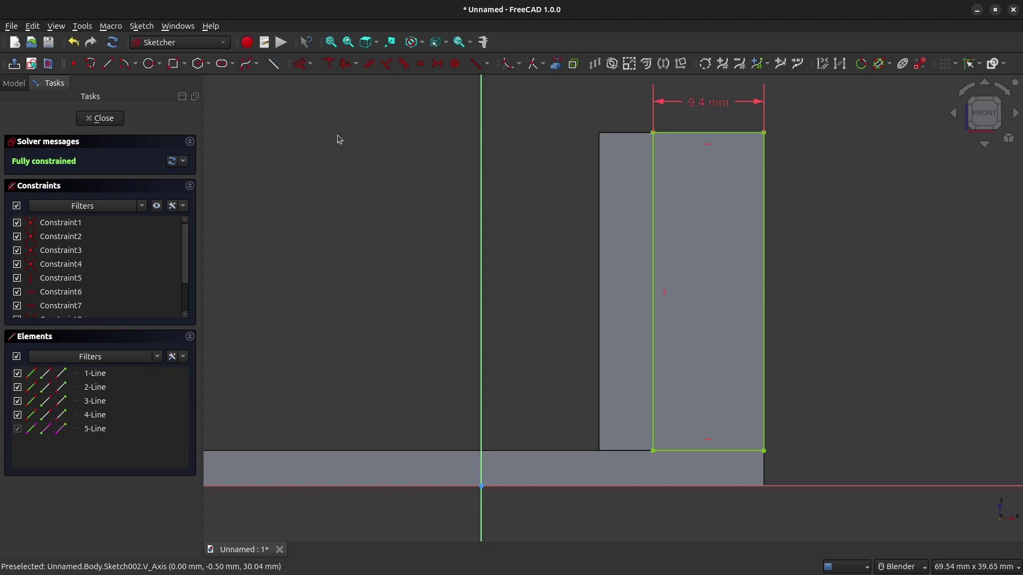
Close the tall rectangle's sketch and pad it 3 mm out from the upright's front face
{"action": "left_click", "coordinate": [100, 119]}
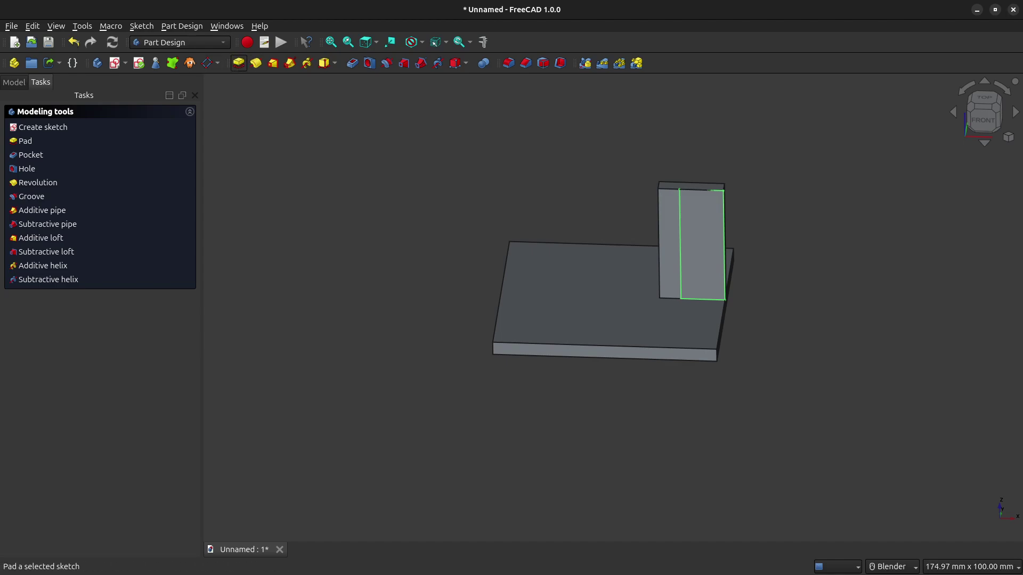
{"action": "left_click", "coordinate": [240, 69]}
{"action": "type", "text": "3"}
{"action": "key", "text": "Return"}
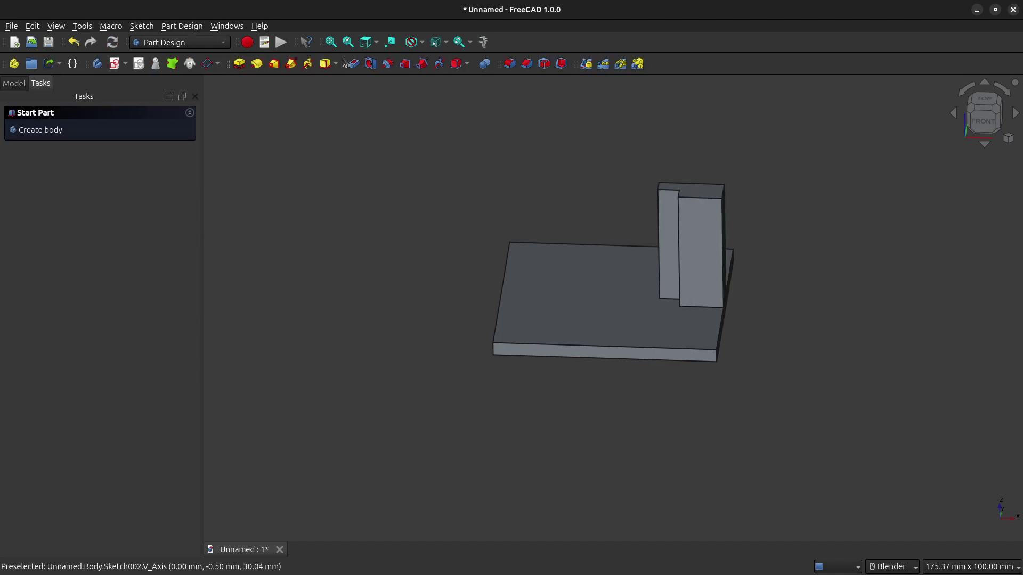
{"action": "scroll", "coordinate": [699, 248], "scroll_direction": "up", "scroll_amount": 3}
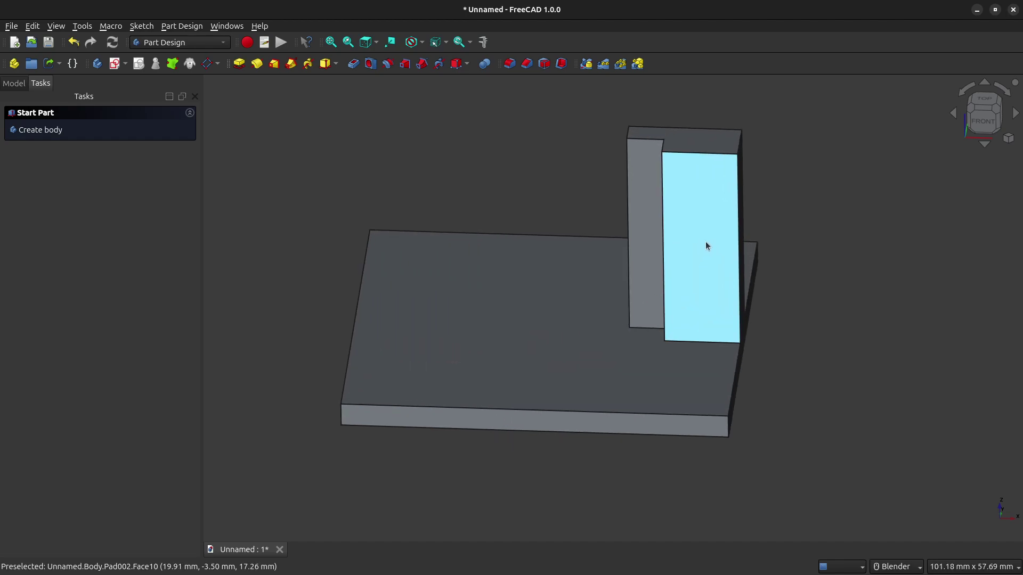
{"action": "middle_click_drag", "start_coordinate": [707, 245], "coordinate": [630, 282], "text": "shift"}
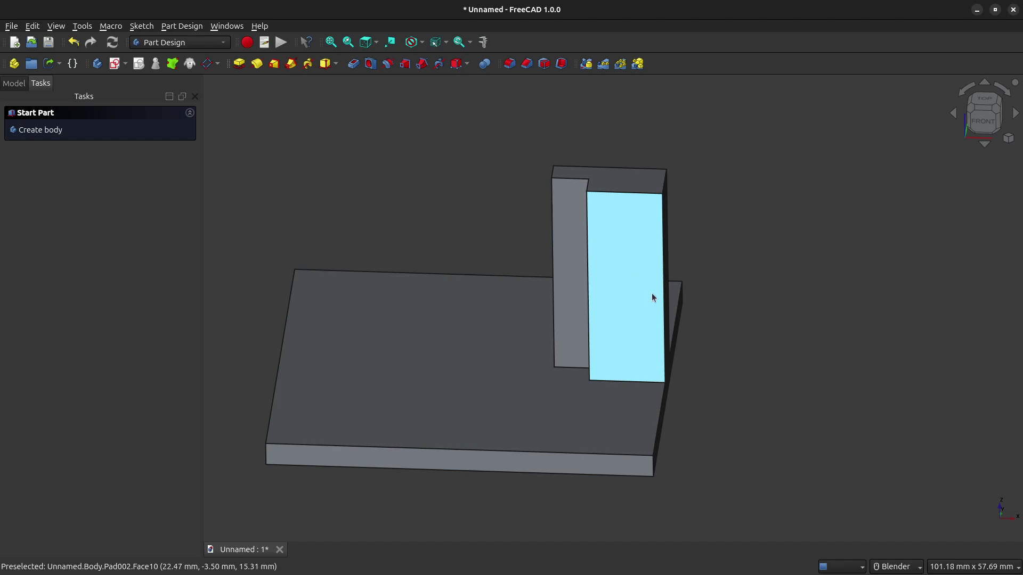
Start a sketch on the front face of the raised block and draw two small circles, one near its upper end and one near its lower end
{"action": "left_click", "coordinate": [629, 275]}
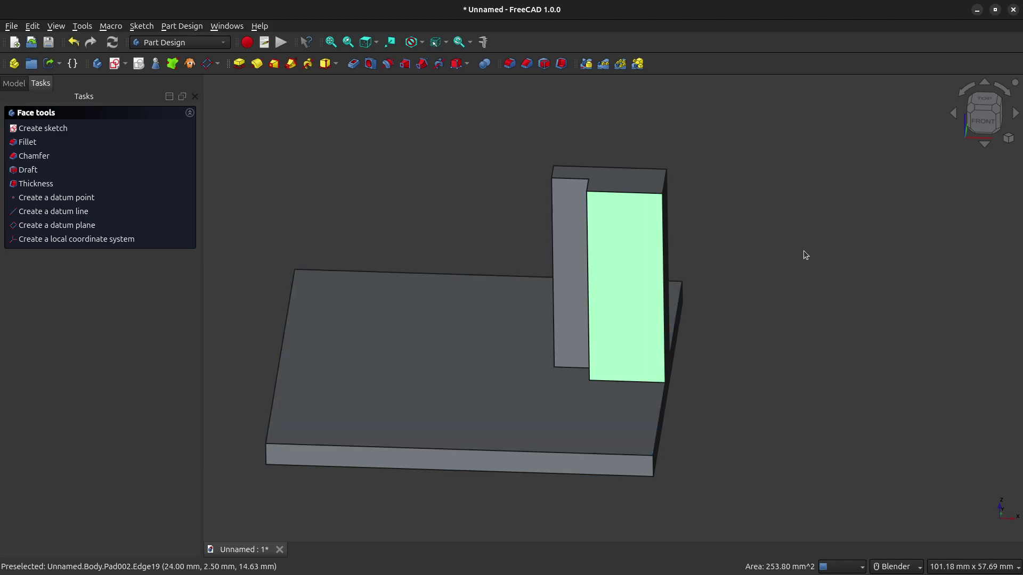
{"action": "middle_click_drag", "start_coordinate": [804, 253], "coordinate": [750, 276]}
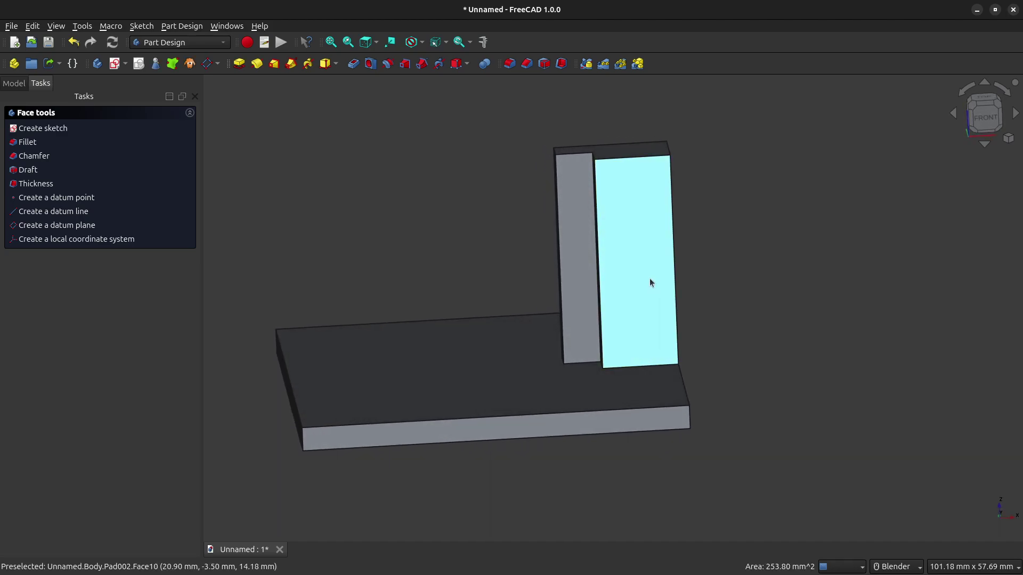
{"action": "left_click", "coordinate": [114, 63]}
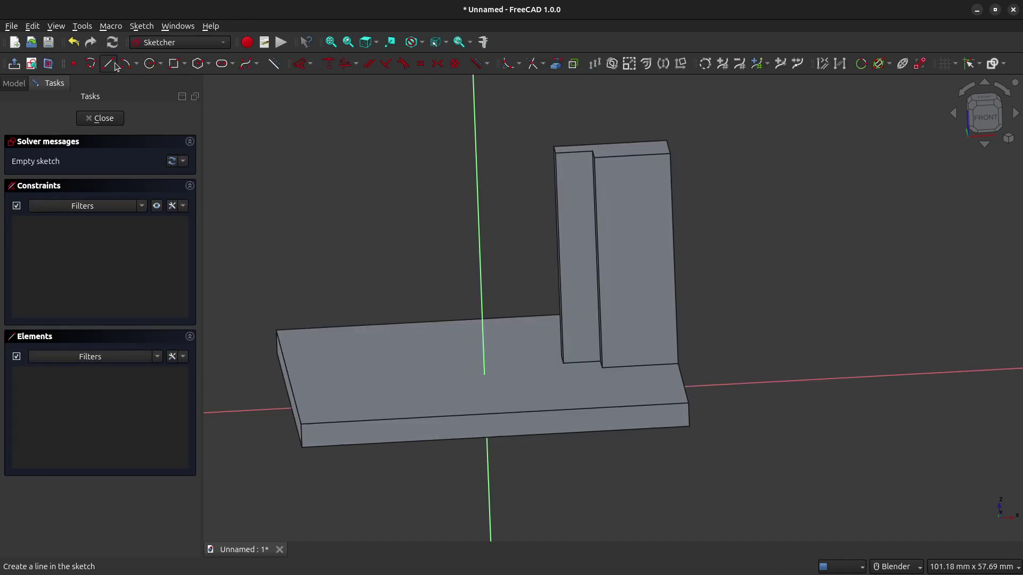
{"action": "mouse_move", "coordinate": [516, 140]}
{"action": "middle_mouse_down", "text": "shift"}
{"action": "mouse_move", "coordinate": [571, 270]}
{"action": "mouse_move", "coordinate": [589, 113]}
{"action": "middle_mouse_up", "text": "shift"}
{"action": "scroll", "coordinate": [623, 283], "scroll_direction": "up", "scroll_amount": 4}
{"action": "scroll", "coordinate": [593, 129], "scroll_direction": "down", "scroll_amount": 2}
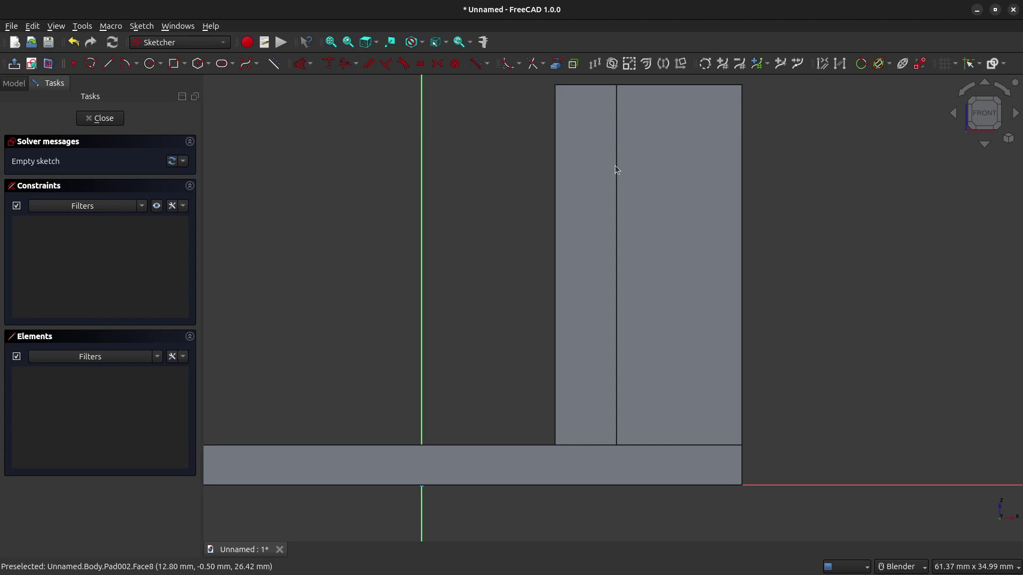
{"action": "left_click", "coordinate": [152, 63]}
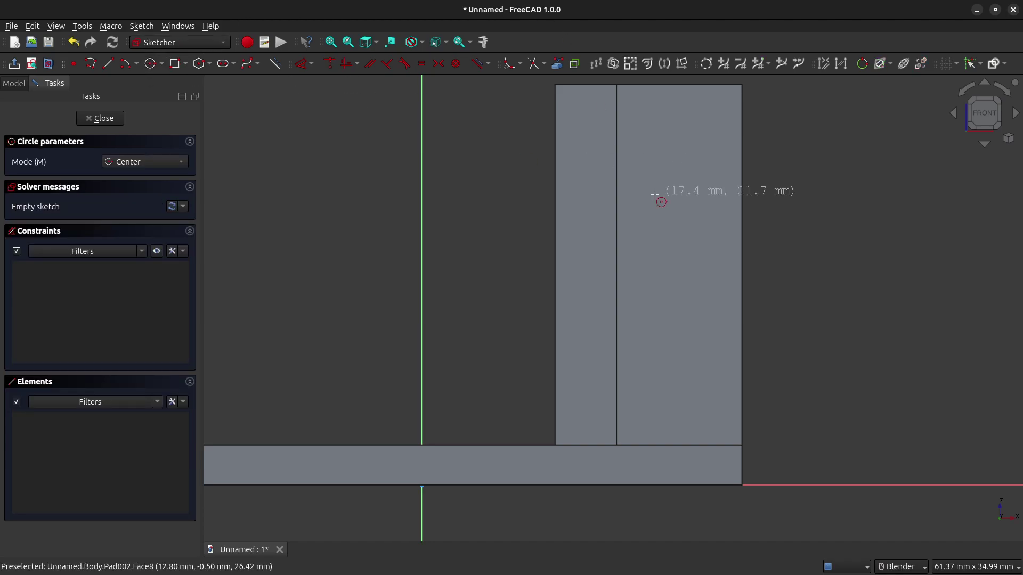
{"action": "left_click", "coordinate": [671, 121]}
{"action": "left_click", "coordinate": [656, 133]}
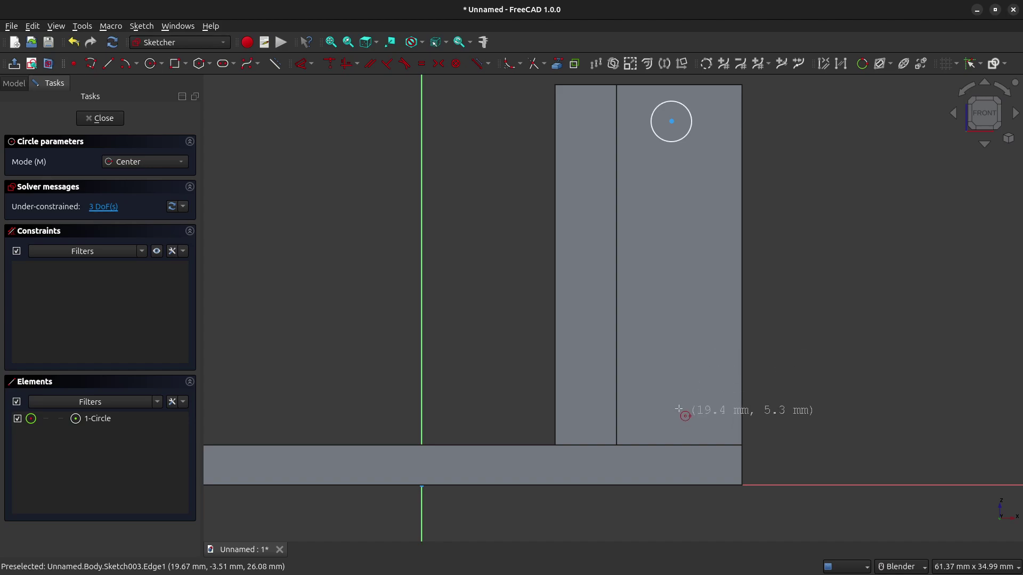
{"action": "left_click", "coordinate": [672, 386]}
{"action": "left_click", "coordinate": [688, 403]}
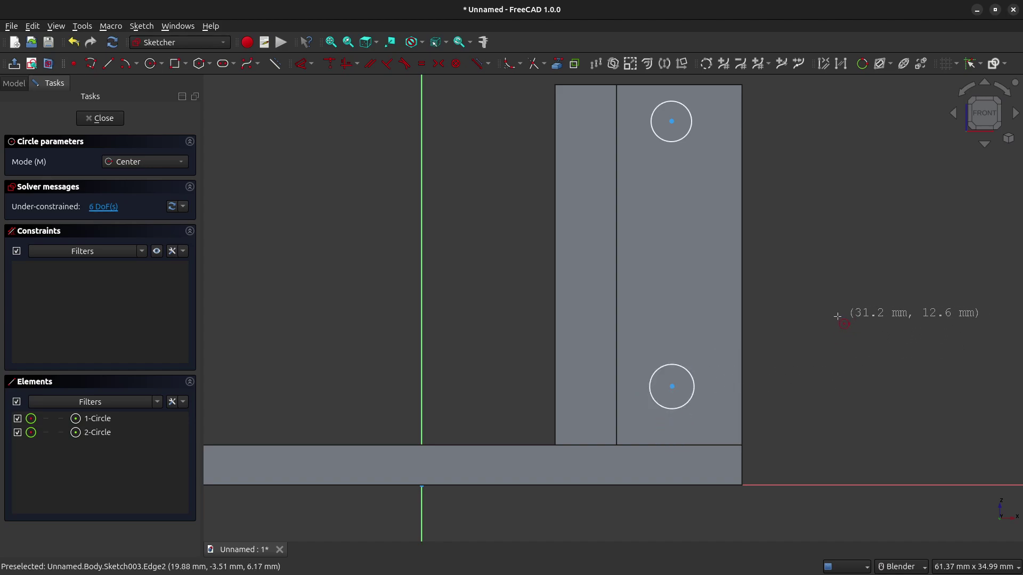
{"action": "key", "text": "Escape"}
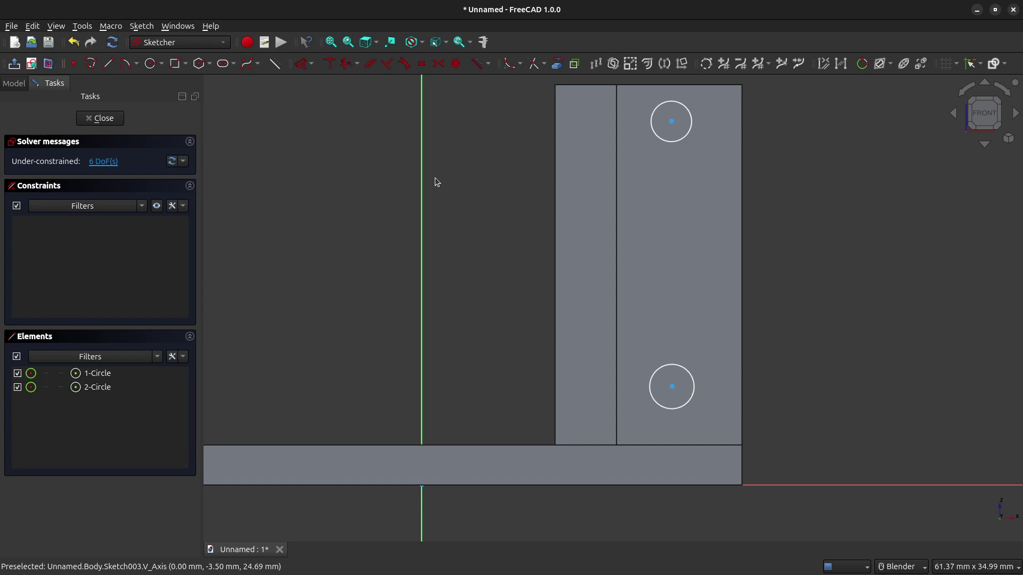
Reference the block's right edge as external geometry, and constrain the two circle centres to be vertically aligned
{"action": "left_click", "coordinate": [558, 65]}
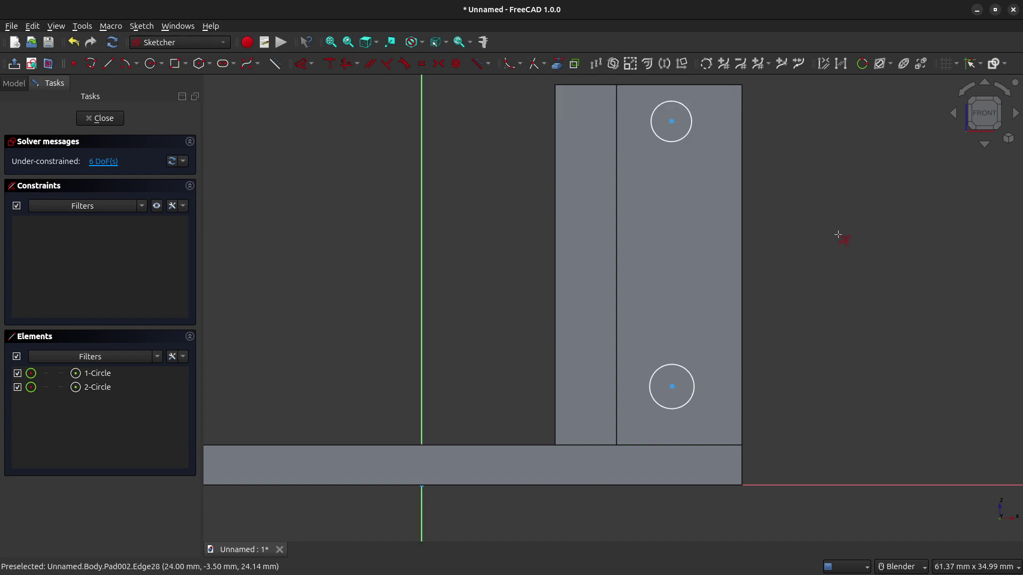
{"action": "left_click", "coordinate": [757, 216]}
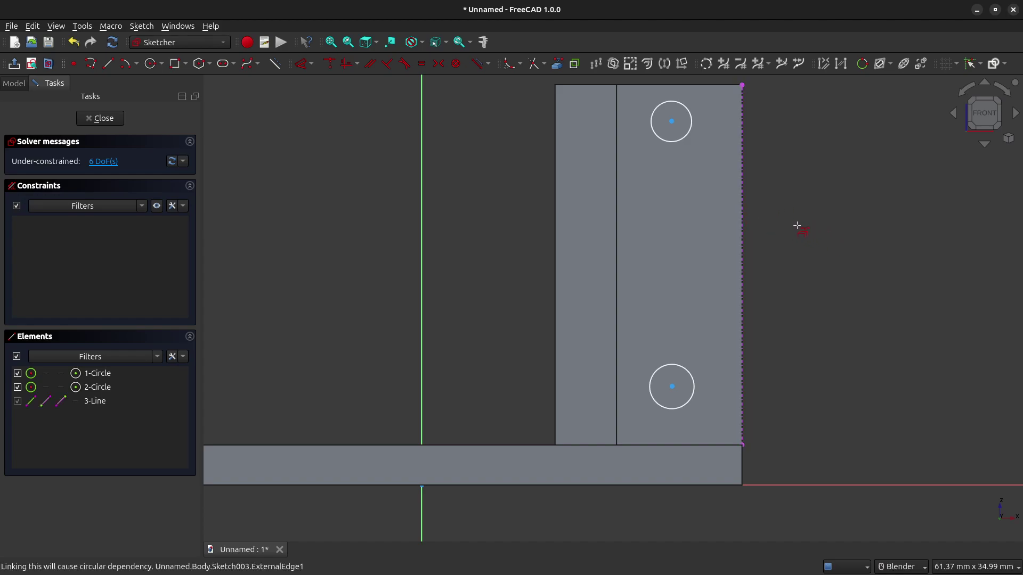
{"action": "left_click", "coordinate": [671, 121]}
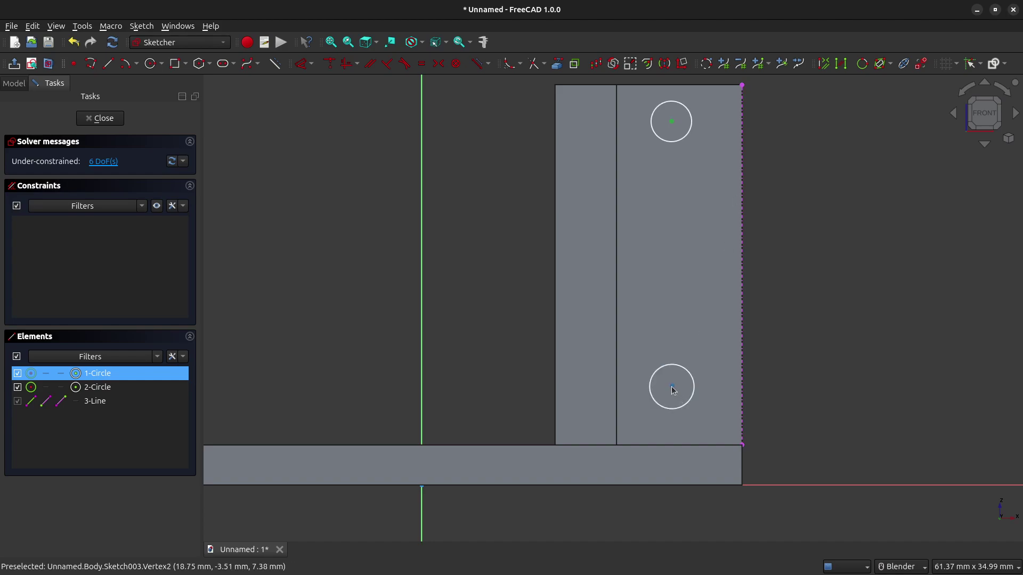
{"action": "left_click", "coordinate": [671, 387]}
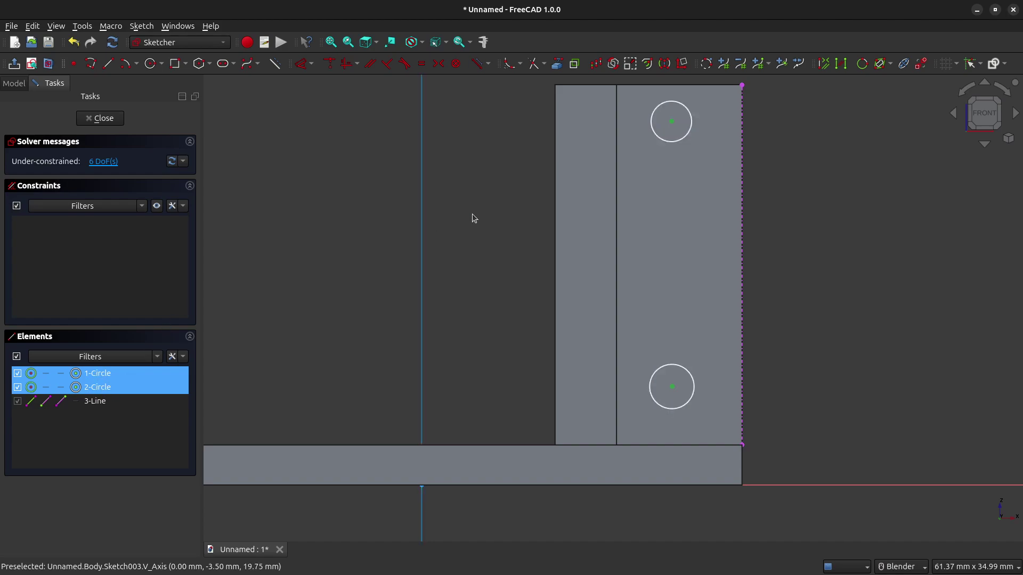
{"action": "left_click", "coordinate": [357, 65]}
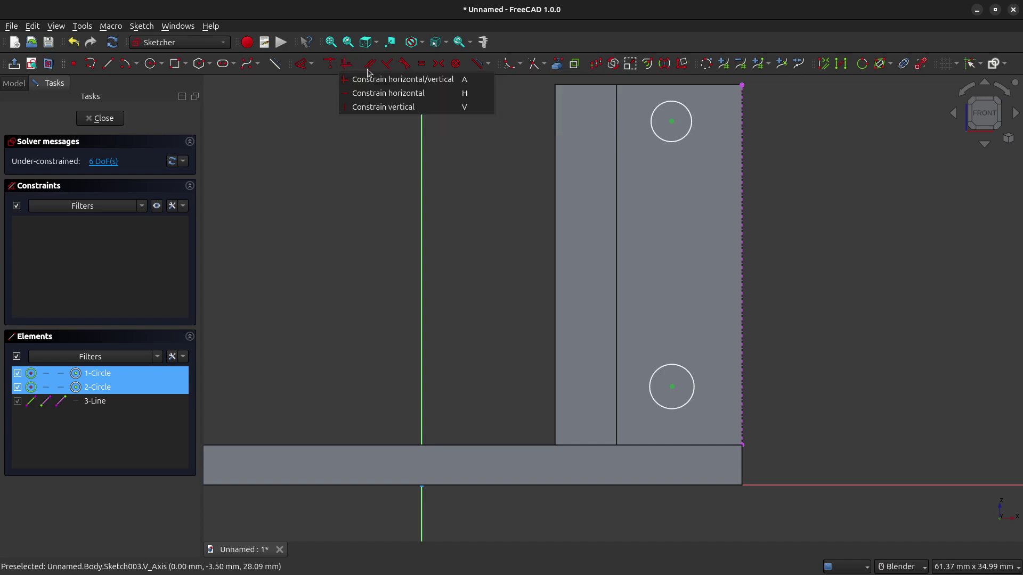
{"action": "left_click", "coordinate": [363, 109]}
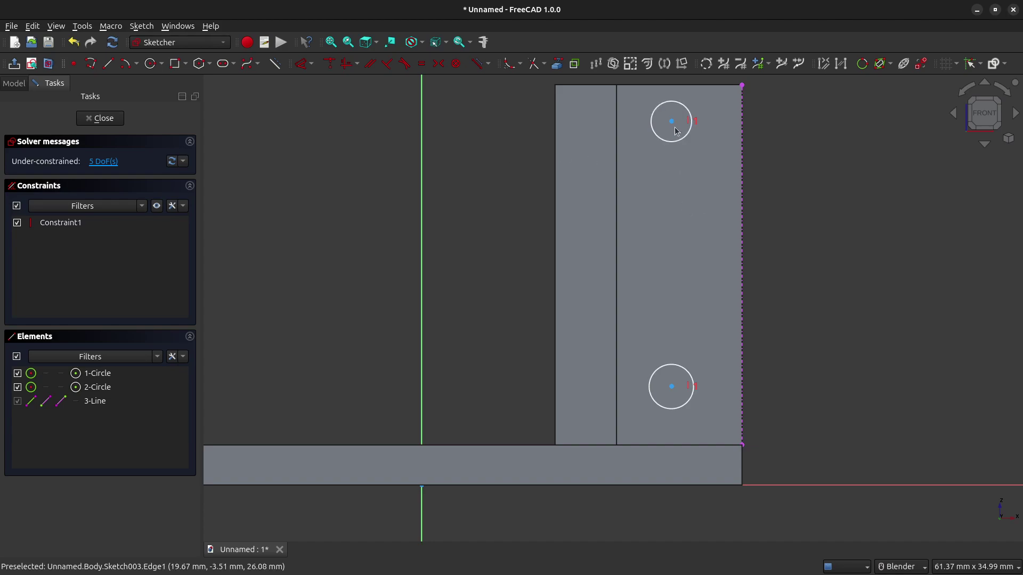
{"action": "mouse_move", "coordinate": [673, 124]}
{"action": "left_mouse_down"}
{"action": "mouse_move", "coordinate": [703, 133]}
{"action": "mouse_move", "coordinate": [677, 131]}
{"action": "left_mouse_up"}
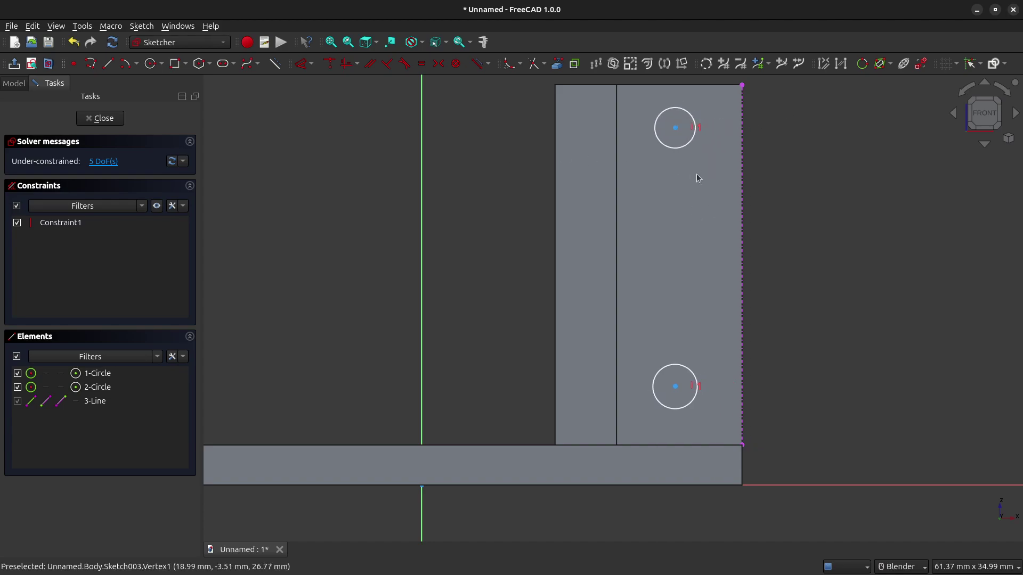
Constrain the two circles to equal size and enlarge them slightly
{"action": "left_click", "coordinate": [685, 148]}
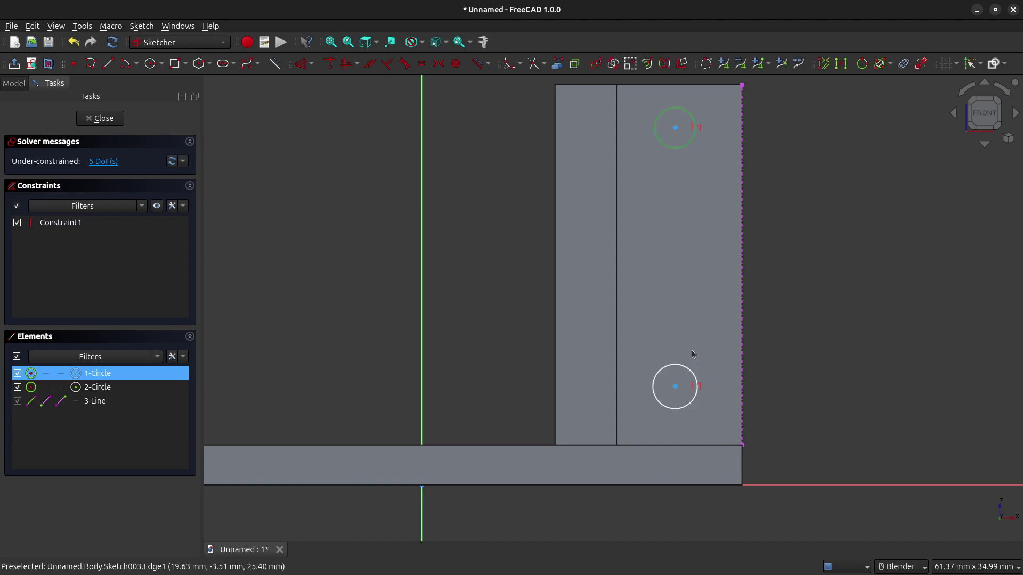
{"action": "left_click", "coordinate": [698, 385]}
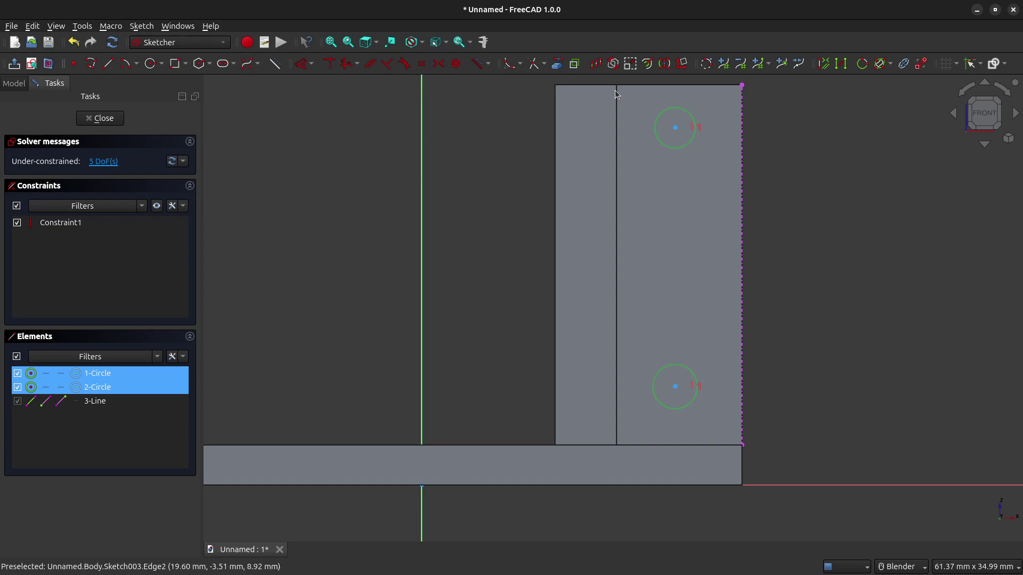
{"action": "left_click", "coordinate": [421, 64]}
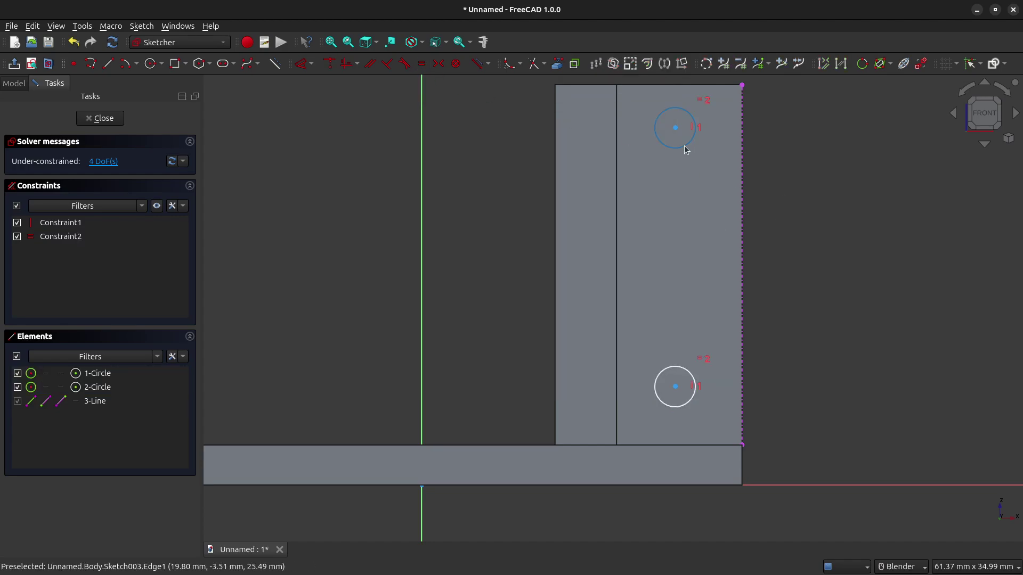
{"action": "mouse_move", "coordinate": [685, 149]}
{"action": "left_mouse_down"}
{"action": "mouse_move", "coordinate": [701, 160]}
{"action": "mouse_move", "coordinate": [687, 149]}
{"action": "left_mouse_up"}
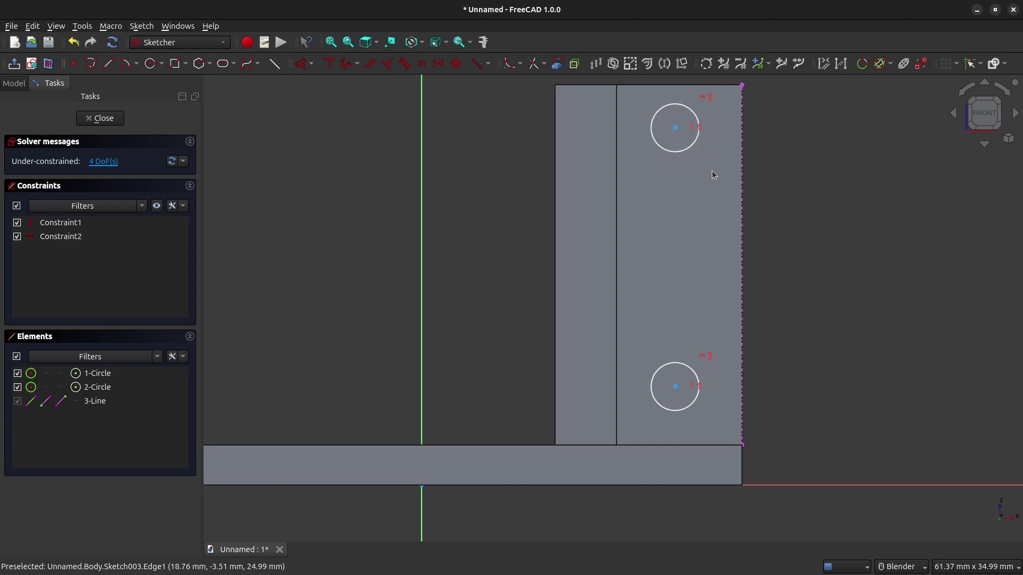
Constrain the upper circle's diameter to 6 mm and shift the aligned circles slightly toward the block's right edge
{"action": "left_click", "coordinate": [675, 151]}
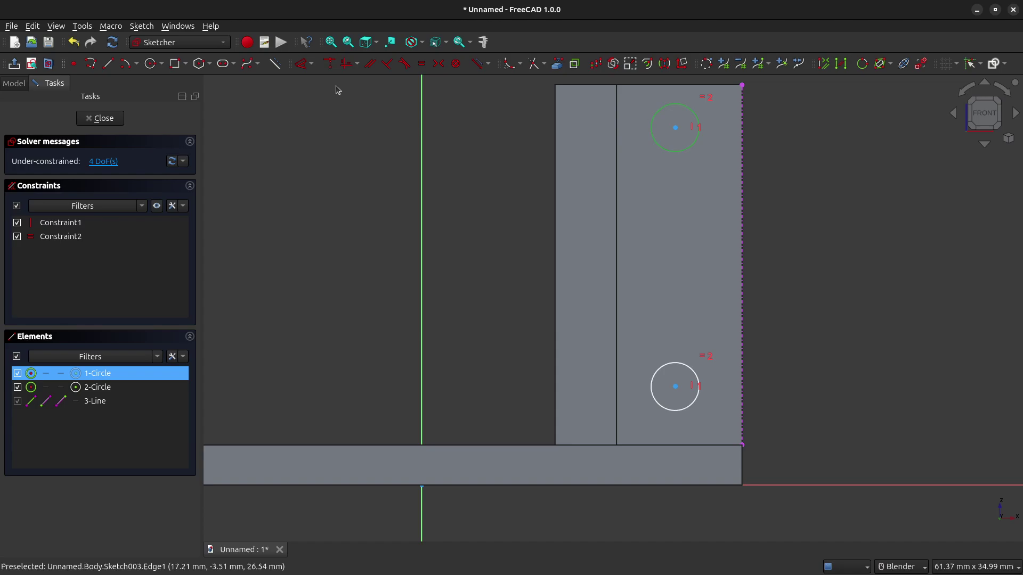
{"action": "left_click", "coordinate": [312, 64]}
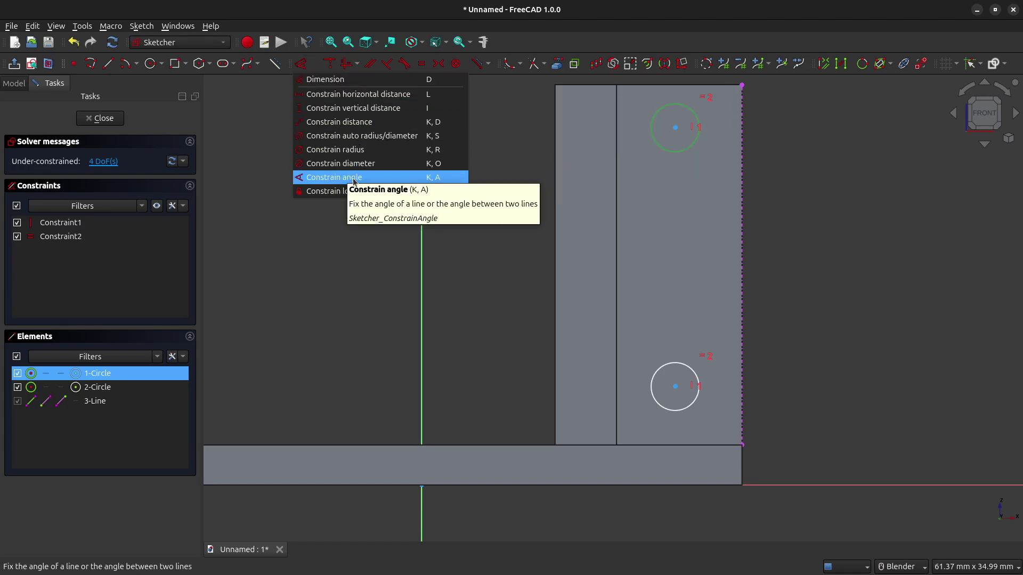
{"action": "left_click", "coordinate": [361, 164]}
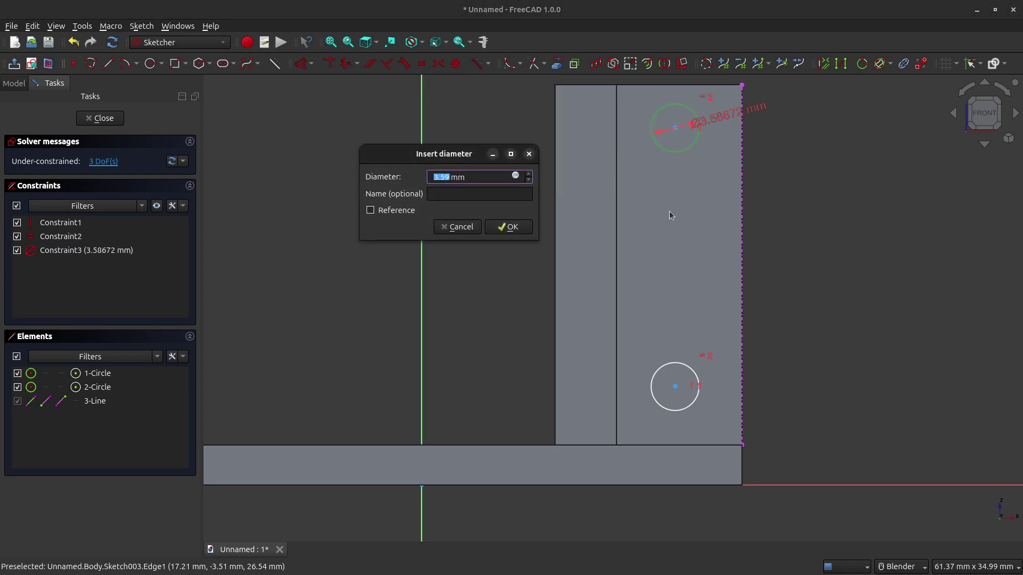
{"action": "type", "text": "6"}
{"action": "key", "text": "Return"}
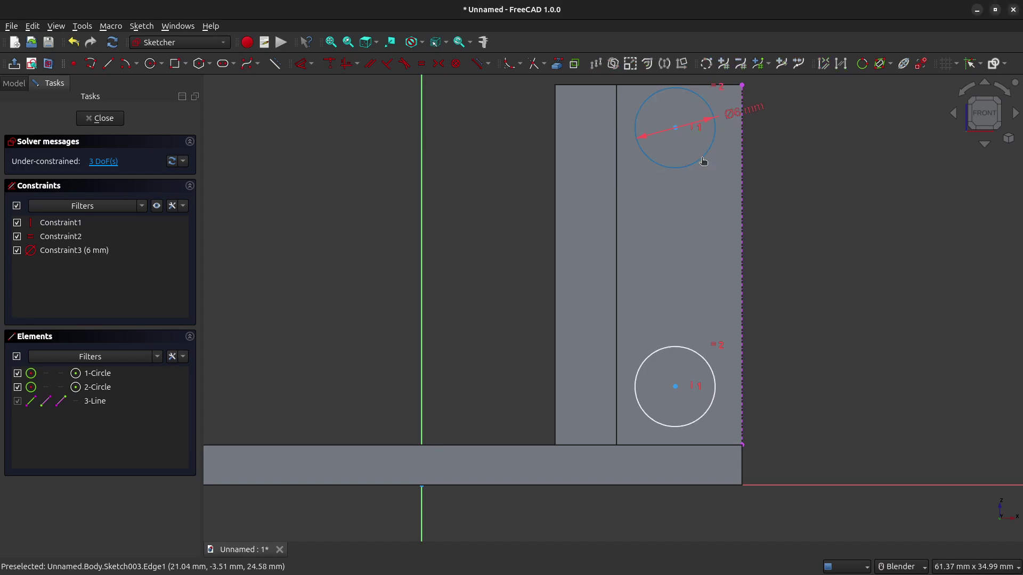
{"action": "left_click_drag", "start_coordinate": [703, 161], "coordinate": [701, 172]}
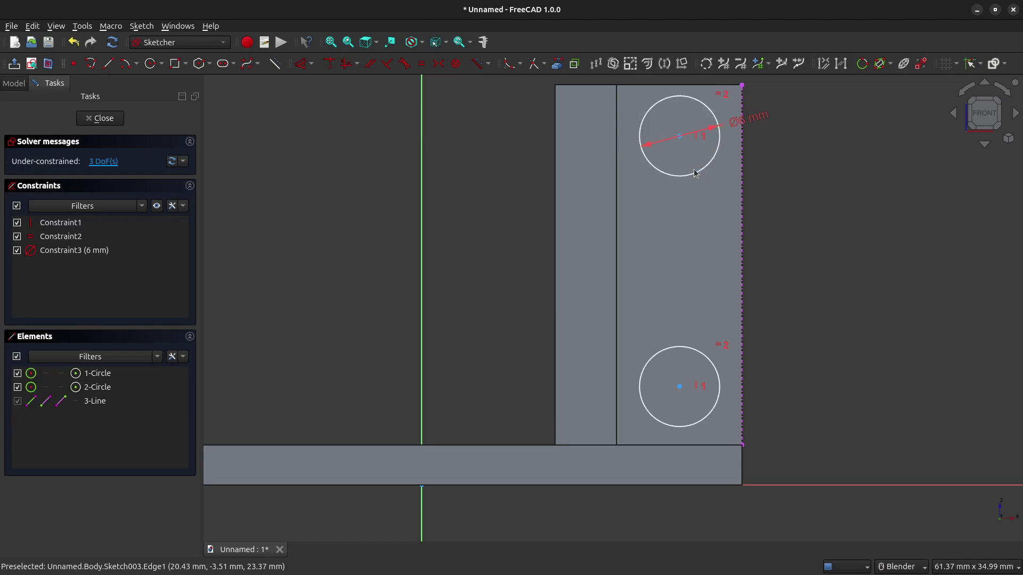
{"action": "left_click_drag", "start_coordinate": [683, 167], "coordinate": [703, 176]}
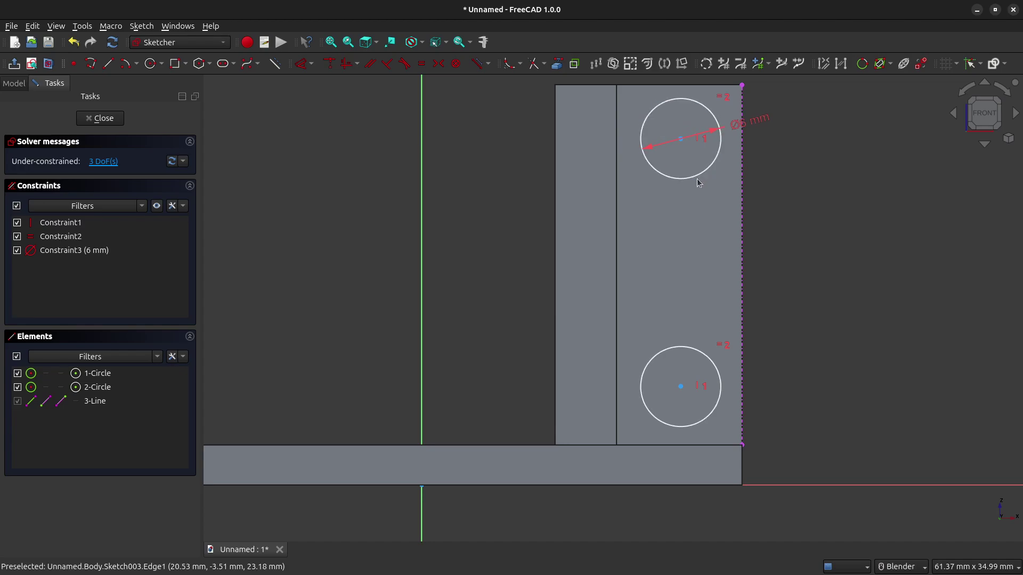
Constrain the vertical distance between the two circle centres to 18 mm and move the pair slightly down and left on the face
{"action": "left_click", "coordinate": [682, 138]}
{"action": "left_click", "coordinate": [681, 387]}
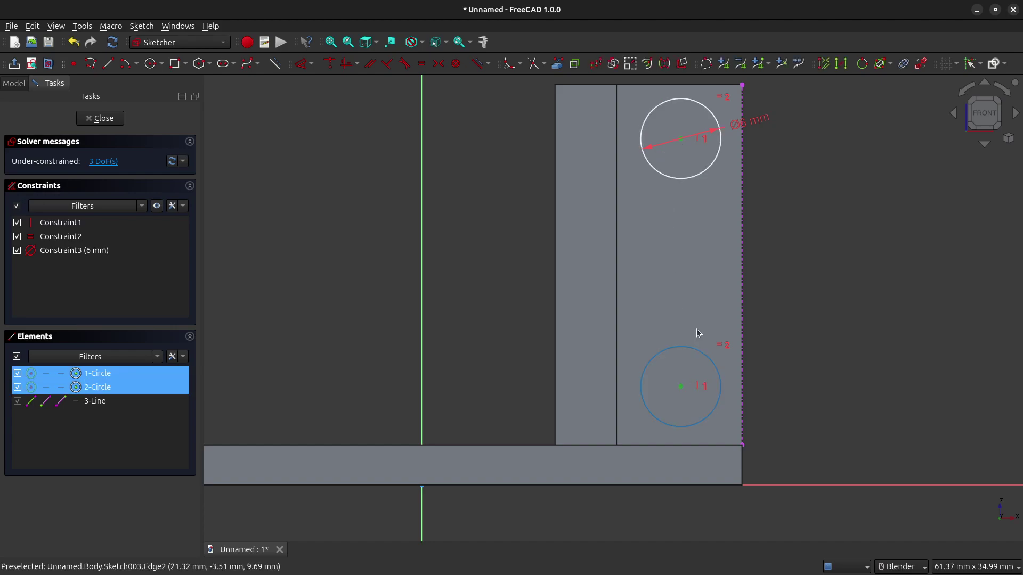
{"action": "left_click", "coordinate": [312, 64]}
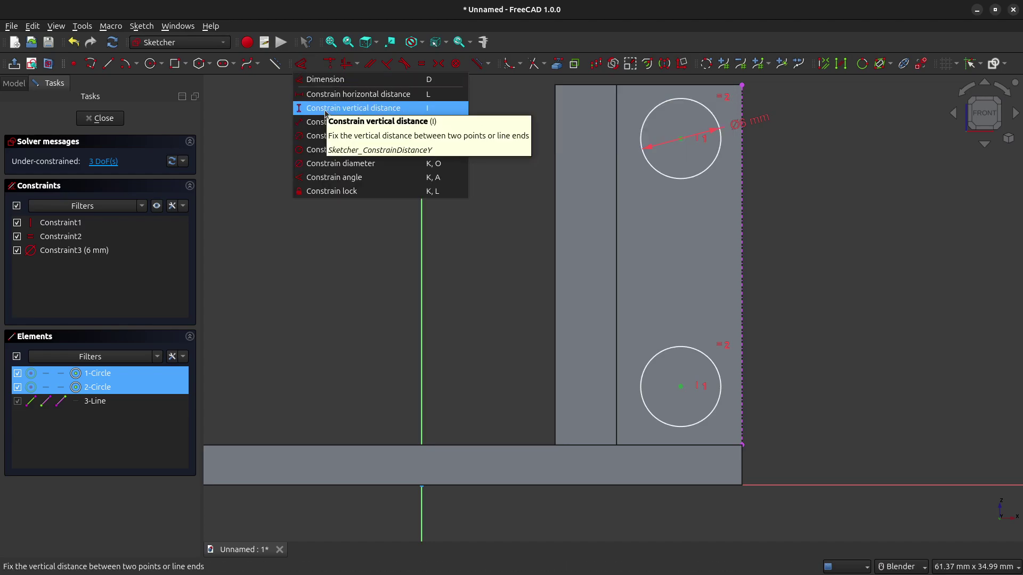
{"action": "left_click", "coordinate": [354, 108]}
{"action": "type", "text": "18"}
{"action": "key", "text": "Return"}
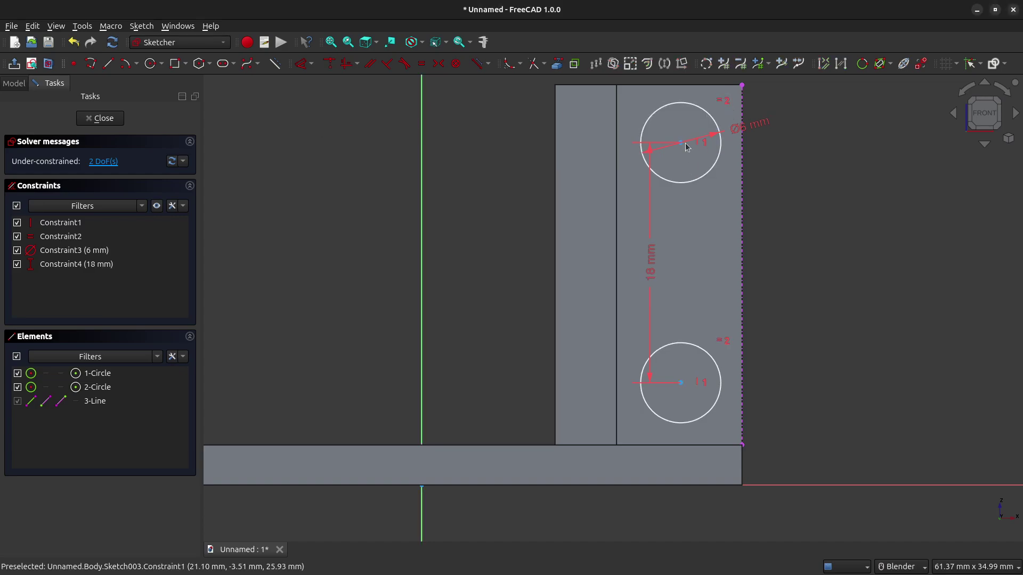
{"action": "left_click_drag", "start_coordinate": [681, 144], "coordinate": [665, 162]}
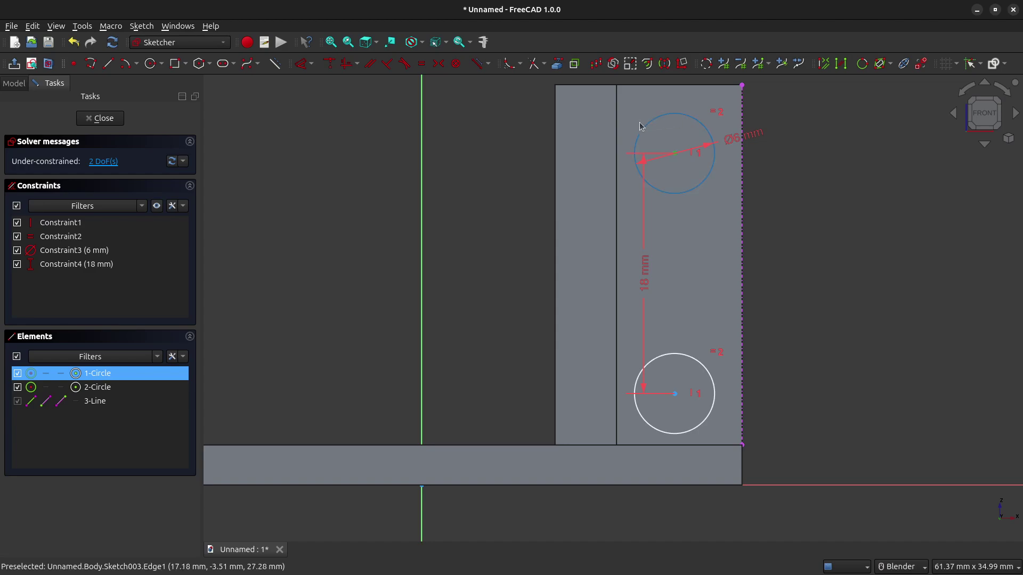
Constrain the horizontal distance from the upper circle's centre to the referenced edge's upper endpoint to 4.7 mm, and place the dimension outside the block
{"action": "left_click", "coordinate": [596, 129]}
{"action": "left_click", "coordinate": [676, 154]}
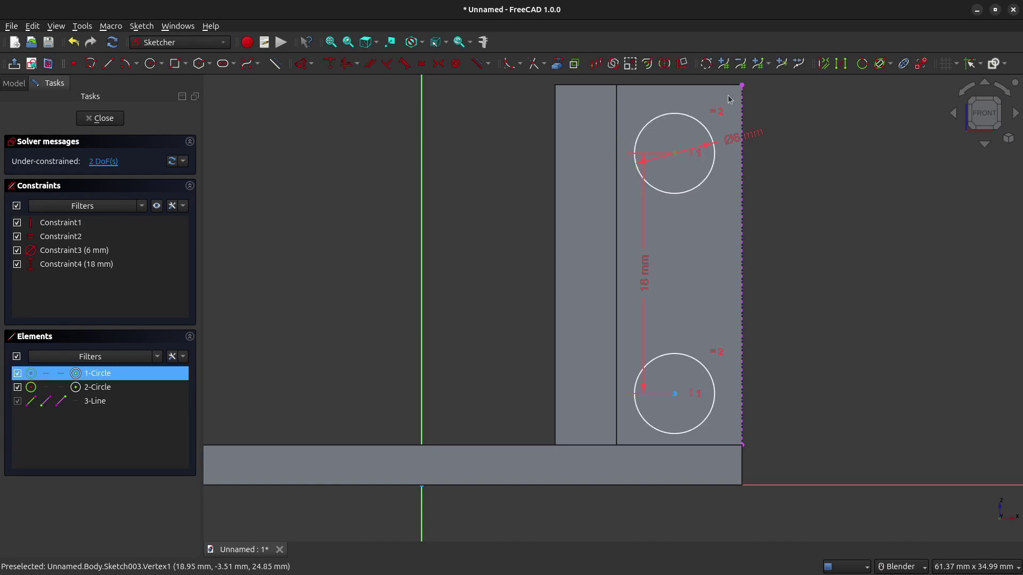
{"action": "left_click", "coordinate": [742, 85]}
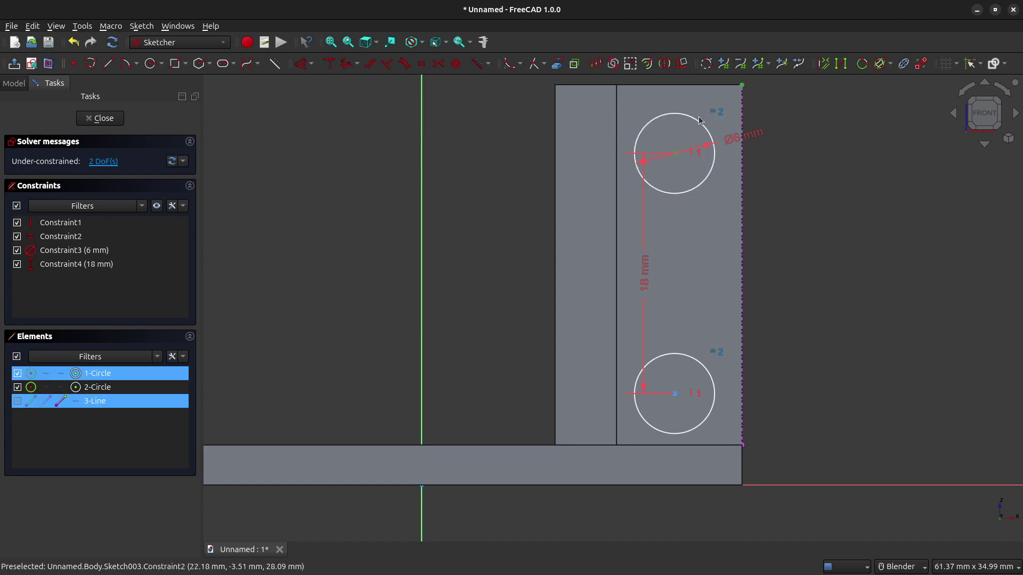
{"action": "left_click", "coordinate": [311, 64]}
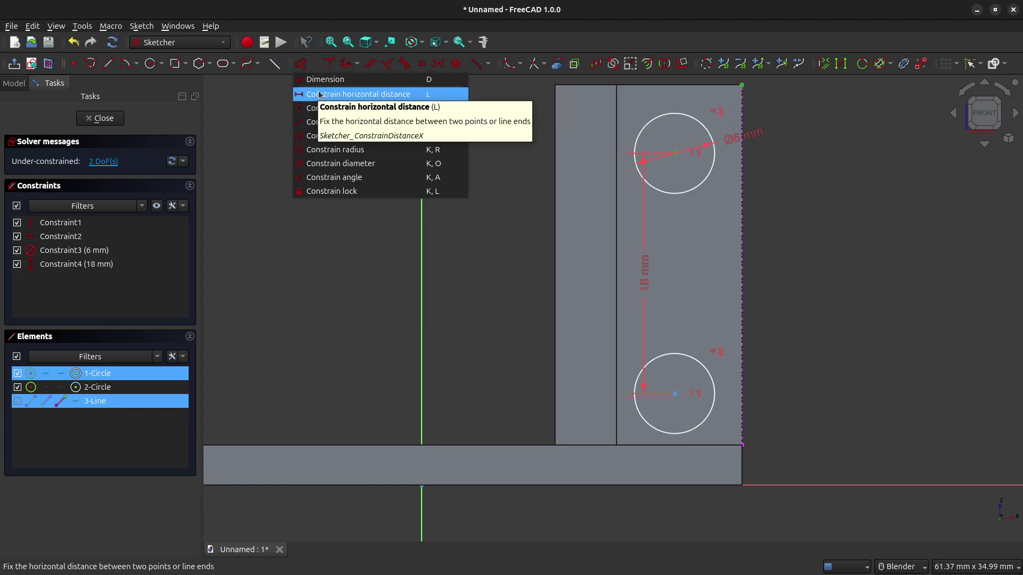
{"action": "left_click", "coordinate": [320, 94]}
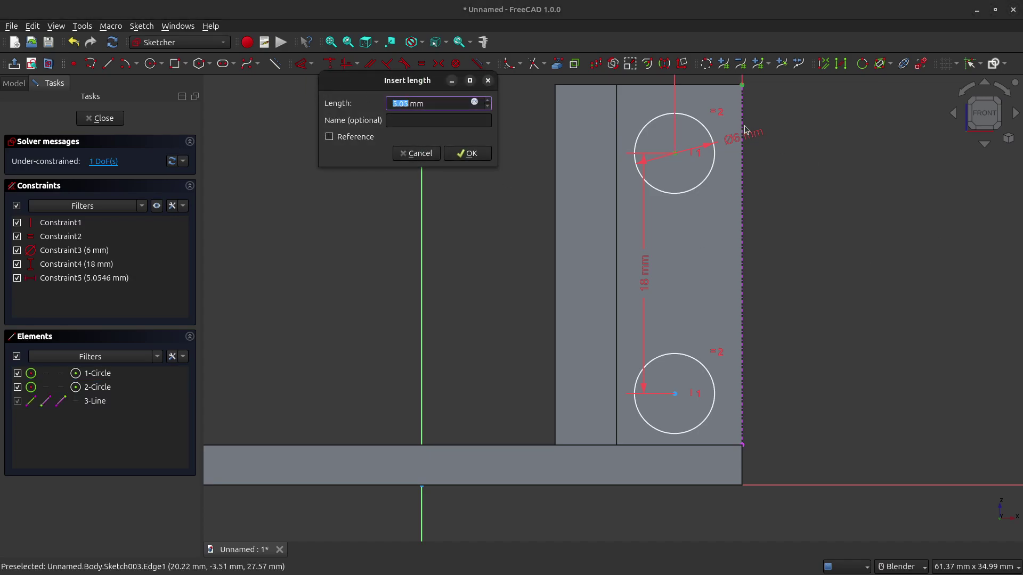
{"action": "type", "text": "4.7"}
{"action": "key", "text": "Return"}
{"action": "scroll", "coordinate": [744, 150], "scroll_direction": "down", "scroll_amount": 2}
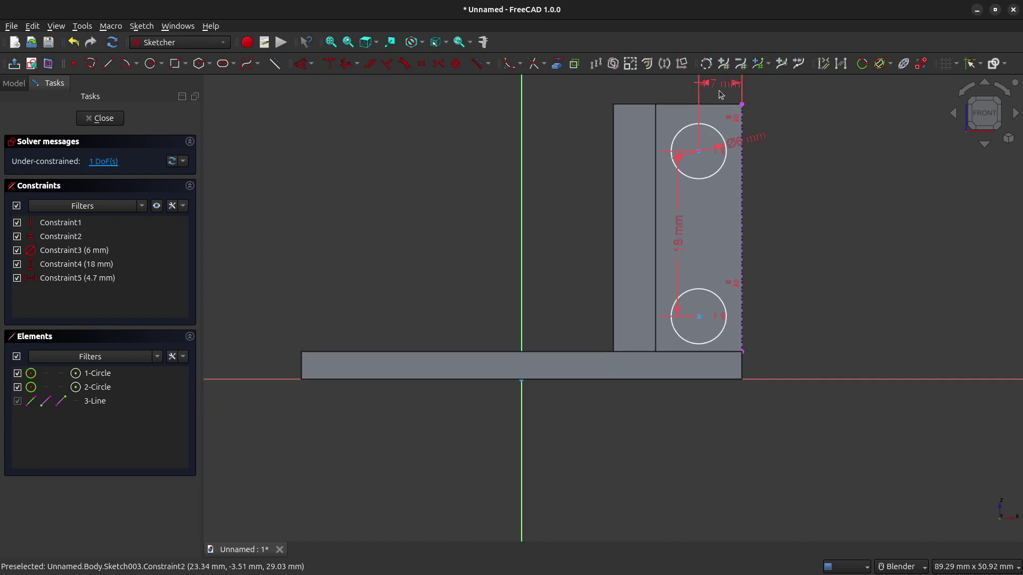
{"action": "left_click_drag", "start_coordinate": [721, 86], "coordinate": [810, 117]}
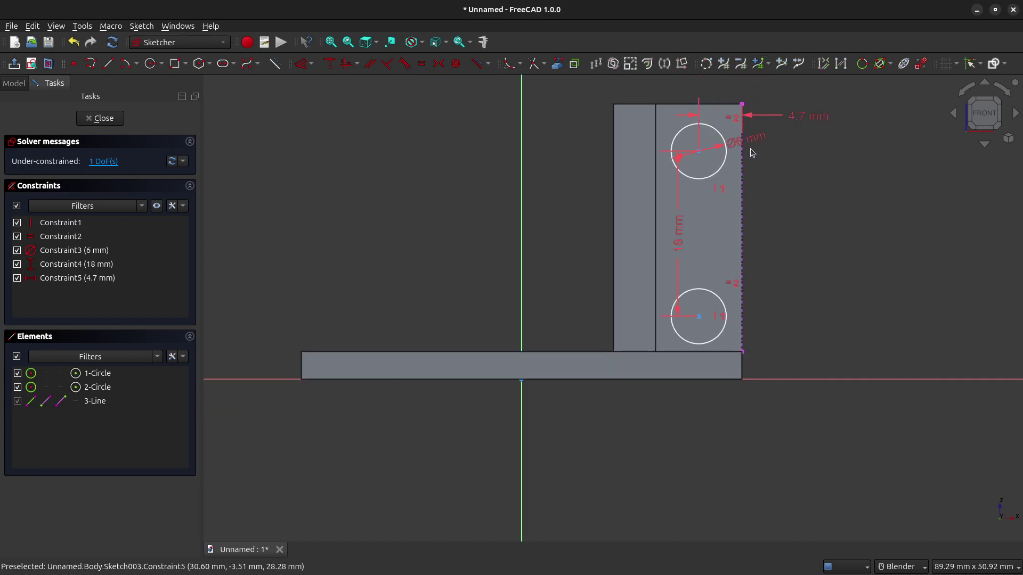
Constrain the vertical distance from the upper circle's centre to the referenced edge's upper endpoint to 4 mm
{"action": "scroll", "coordinate": [744, 128], "scroll_direction": "up", "scroll_amount": 3}
{"action": "scroll", "coordinate": [712, 213], "scroll_direction": "up", "scroll_amount": 3}
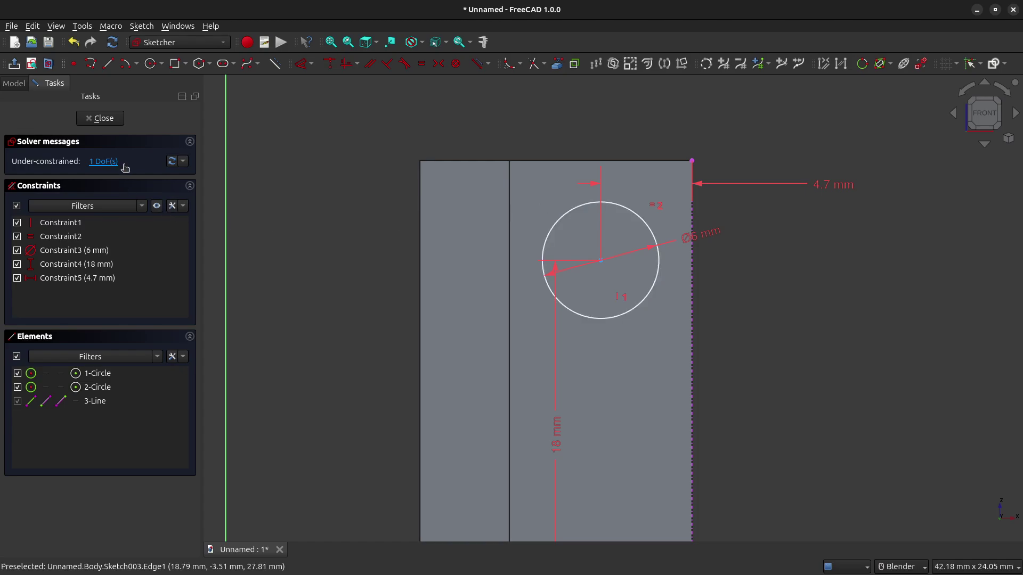
{"action": "scroll", "coordinate": [567, 255], "scroll_direction": "down", "scroll_amount": 3}
{"action": "mouse_move", "coordinate": [607, 224]}
{"action": "left_mouse_down"}
{"action": "mouse_move", "coordinate": [605, 263]}
{"action": "mouse_move", "coordinate": [606, 213]}
{"action": "mouse_move", "coordinate": [645, 211]}
{"action": "mouse_move", "coordinate": [612, 220]}
{"action": "left_mouse_up"}
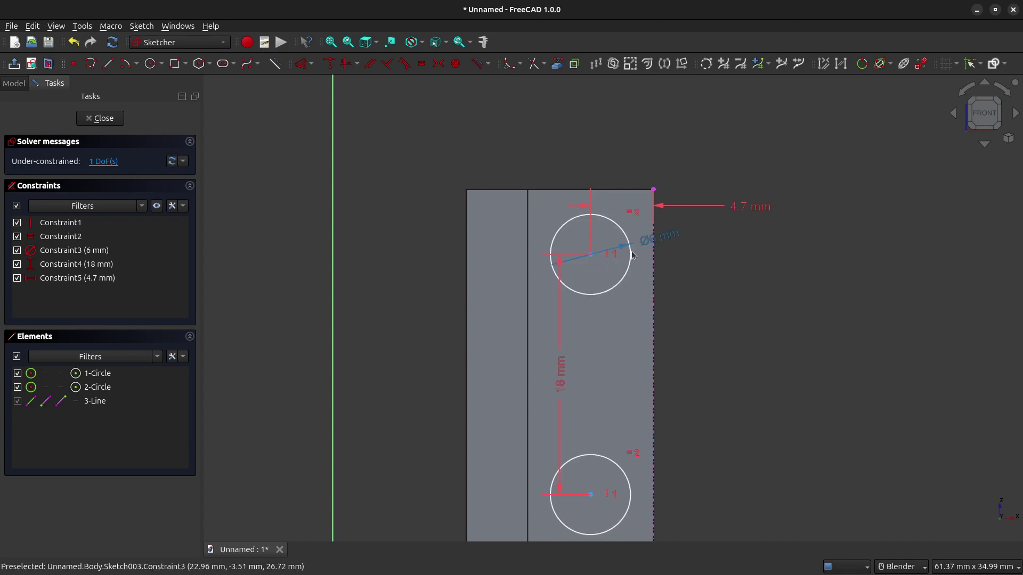
{"action": "scroll", "coordinate": [592, 257], "scroll_direction": "up", "scroll_amount": 3}
{"action": "left_click", "coordinate": [592, 256]}
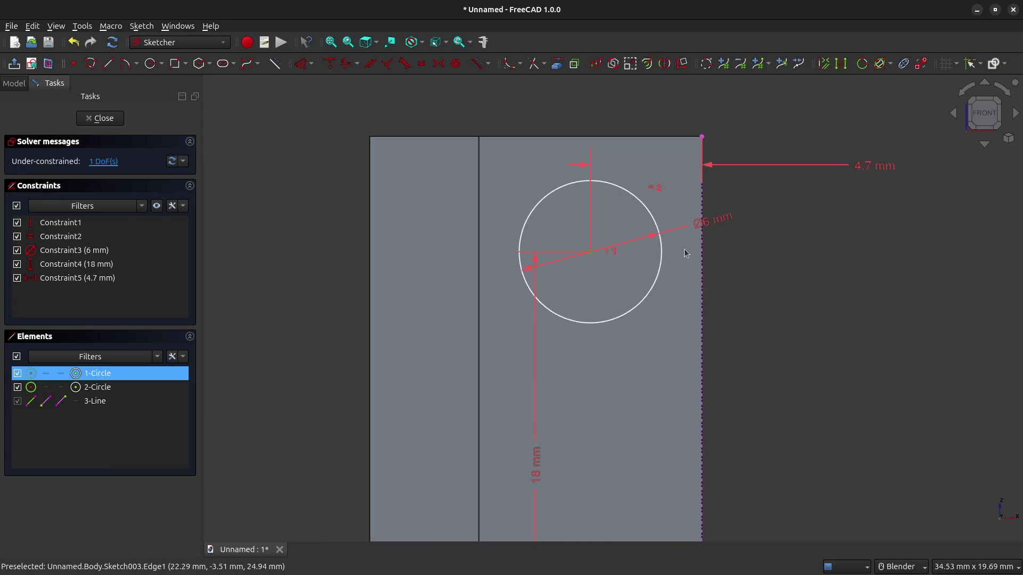
{"action": "left_click", "coordinate": [704, 138]}
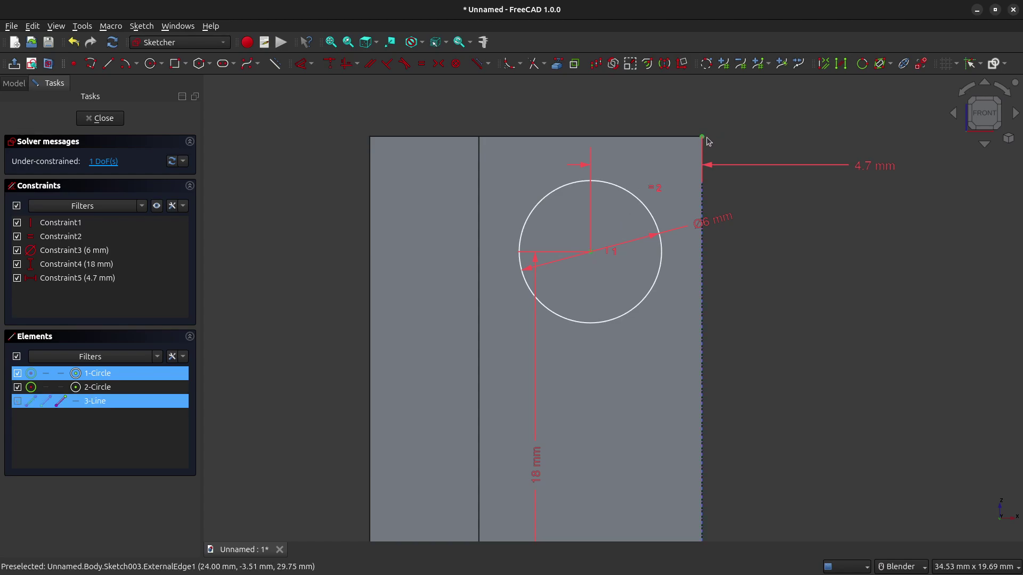
{"action": "scroll", "coordinate": [602, 181], "scroll_direction": "down", "scroll_amount": 2}
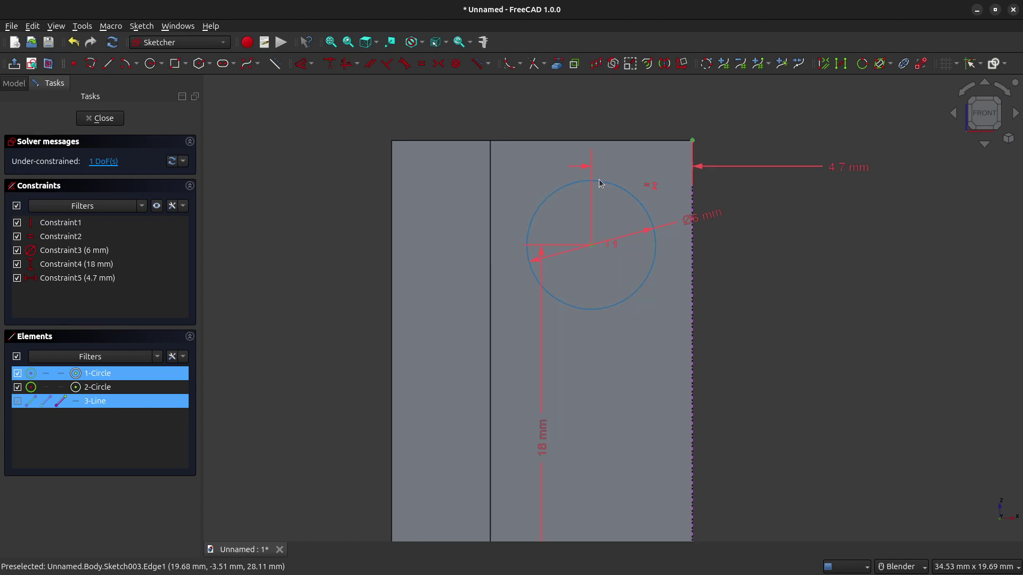
{"action": "left_click", "coordinate": [311, 63]}
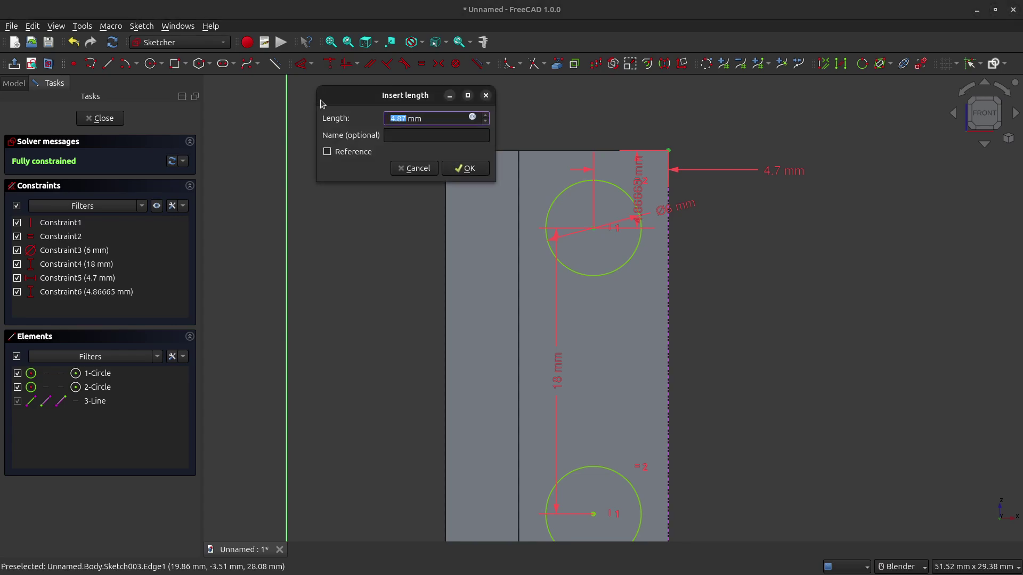
{"action": "type", "text": "4"}
{"action": "key", "text": "Return"}
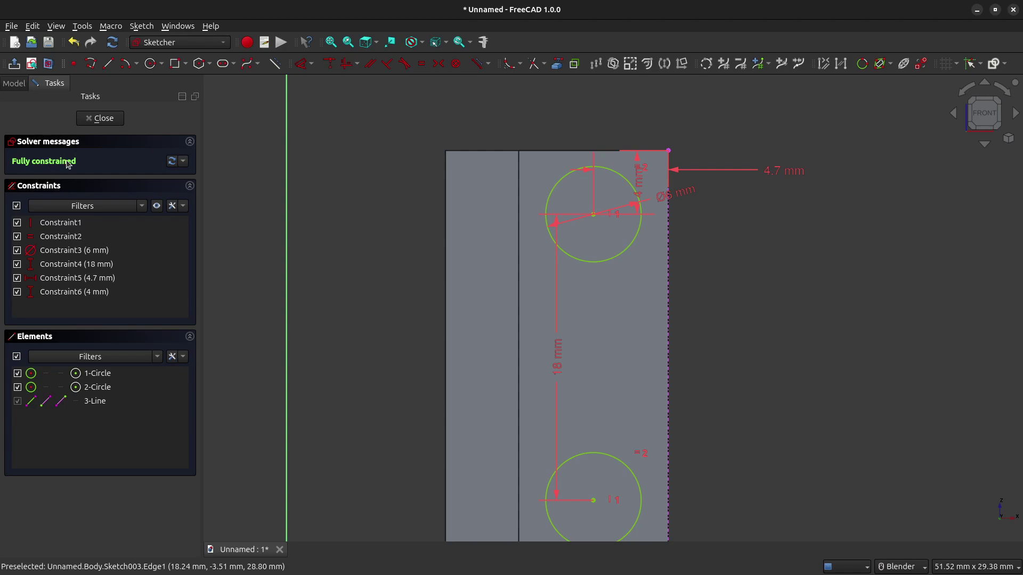
Close the sketch and pocket its two circles 5 mm deep into the upright
{"action": "left_click", "coordinate": [101, 118]}
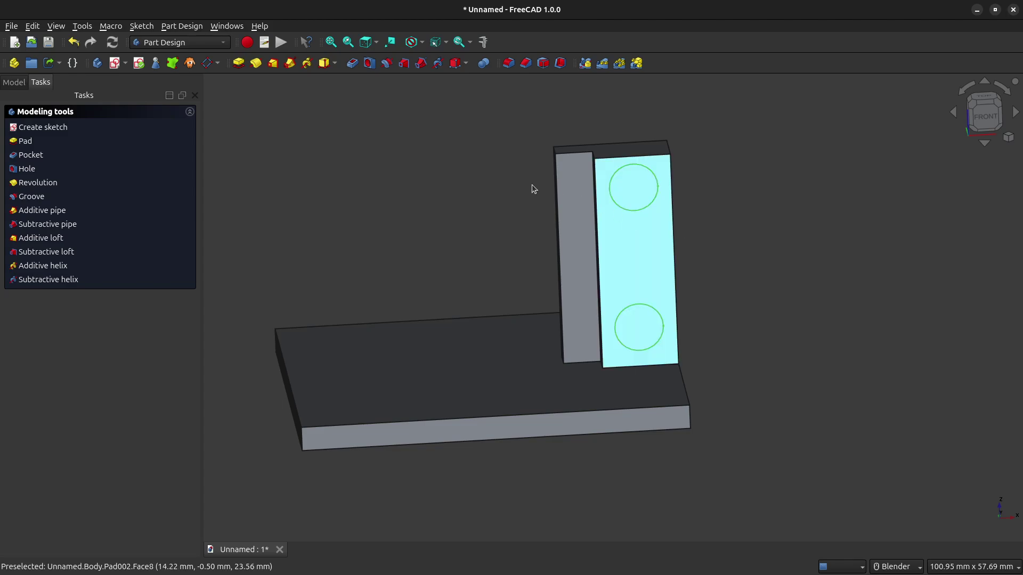
{"action": "left_click", "coordinate": [354, 64]}
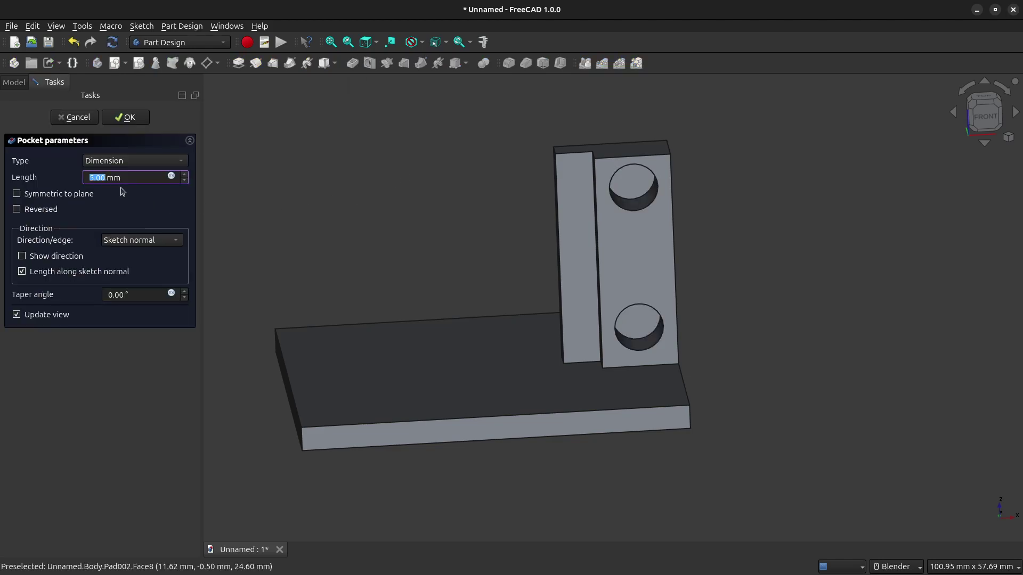
{"action": "key", "text": "Return"}
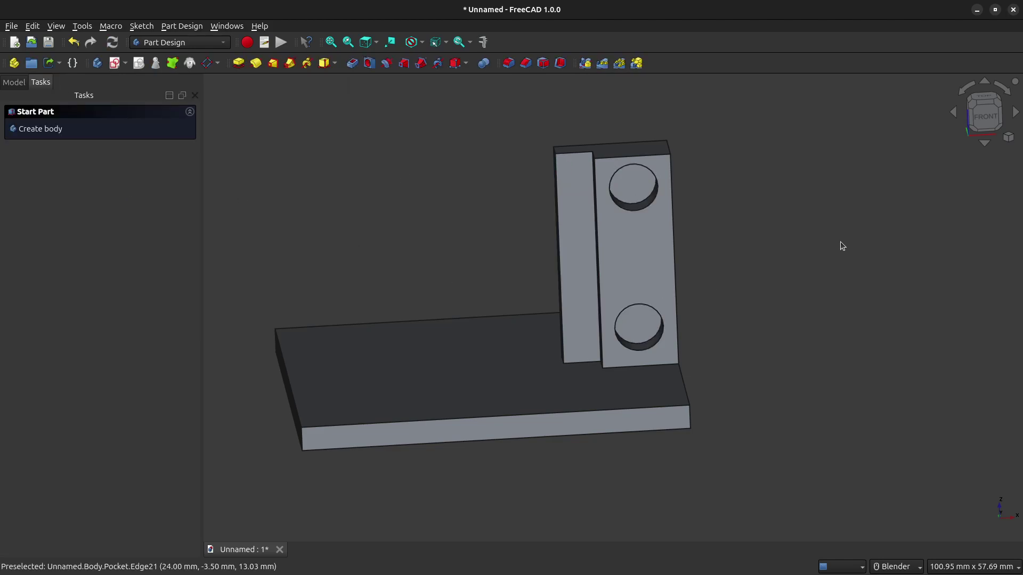
Create a new sketch on the upright's front face that contains the two pocketed holes
{"action": "middle_click_drag", "start_coordinate": [745, 238], "coordinate": [755, 279]}
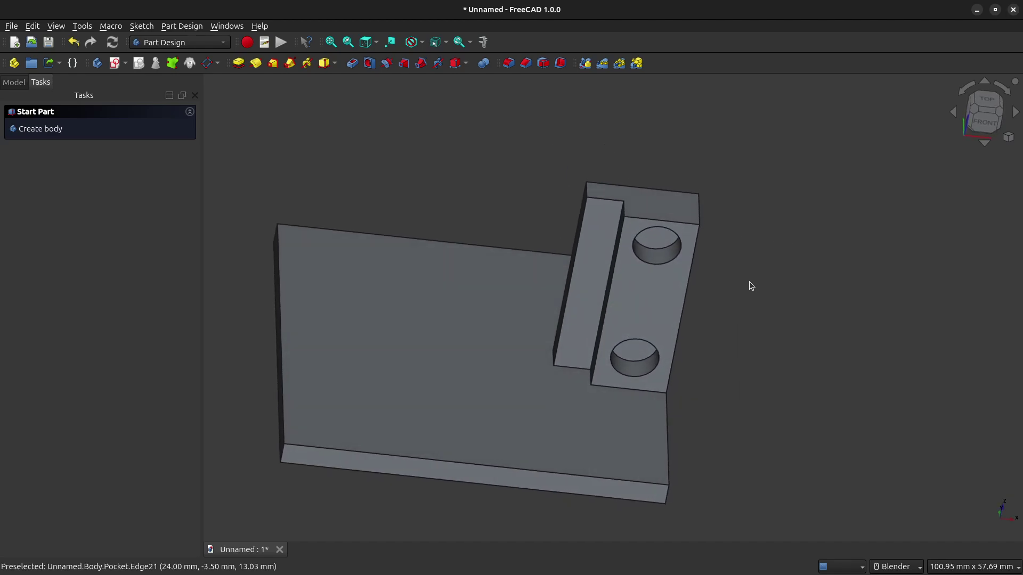
{"action": "middle_click_drag", "start_coordinate": [631, 280], "coordinate": [550, 233]}
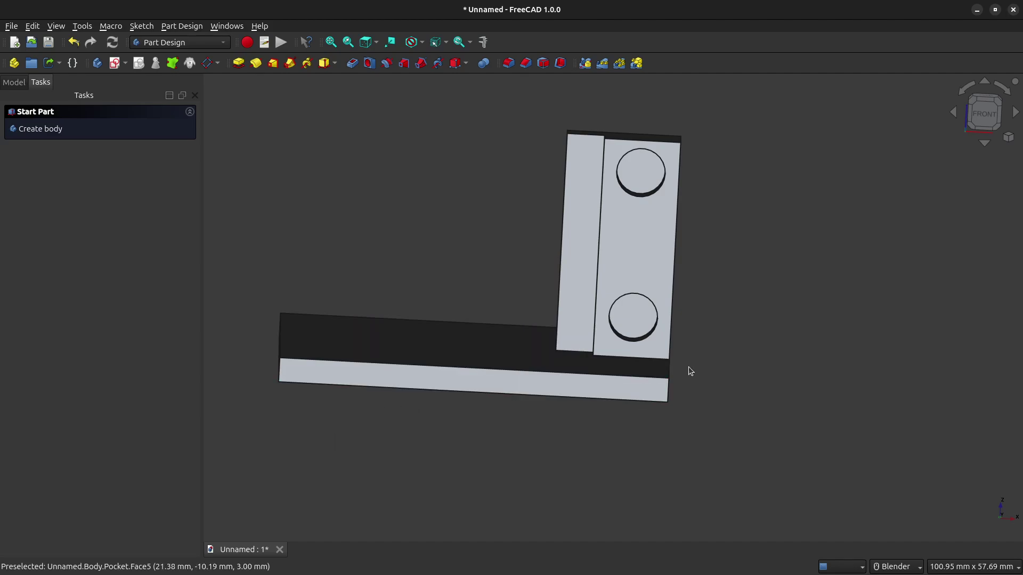
{"action": "middle_click_drag", "start_coordinate": [500, 272], "coordinate": [420, 309]}
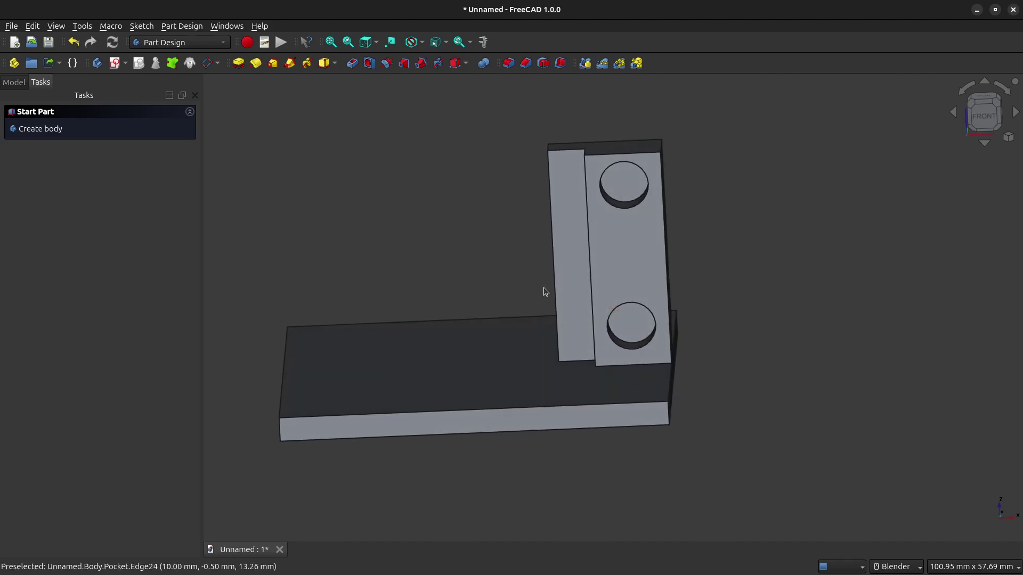
{"action": "left_click", "coordinate": [638, 248]}
{"action": "middle_click_drag", "start_coordinate": [716, 245], "coordinate": [642, 247]}
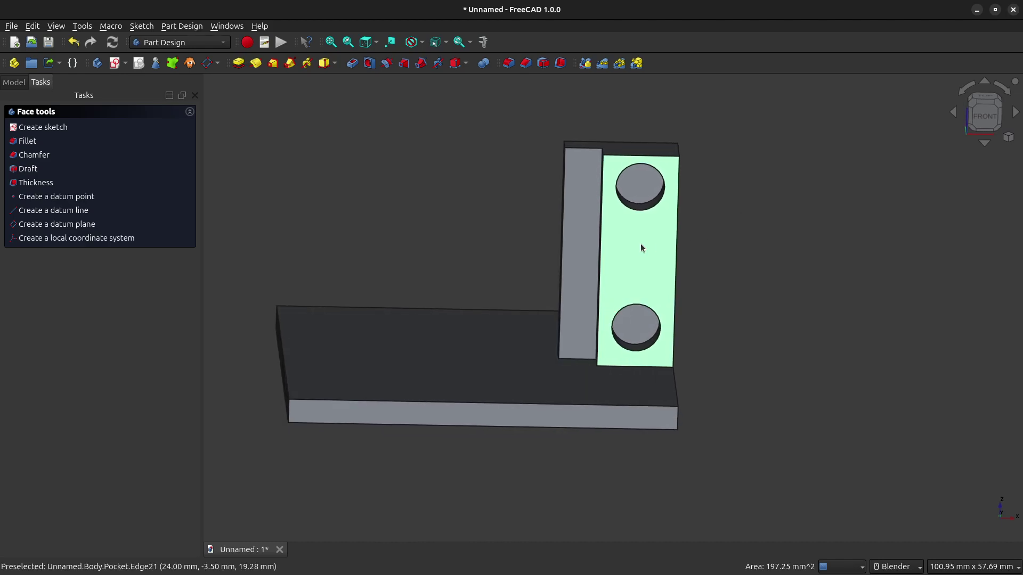
{"action": "left_click", "coordinate": [114, 63]}
{"action": "scroll", "coordinate": [635, 217], "scroll_direction": "up", "scroll_amount": 4}
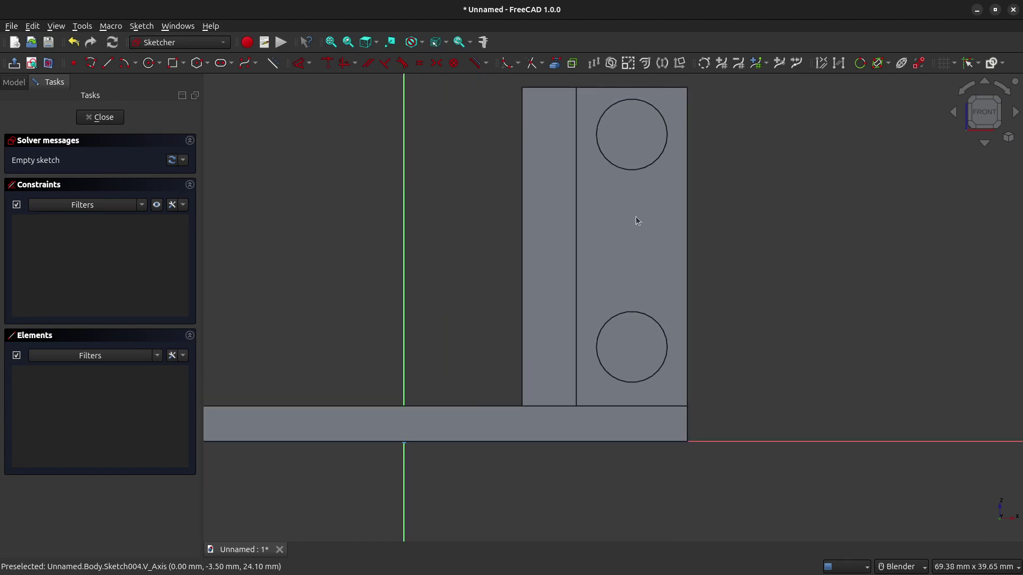
{"action": "middle_click_drag", "start_coordinate": [617, 222], "coordinate": [587, 250], "text": "shift"}
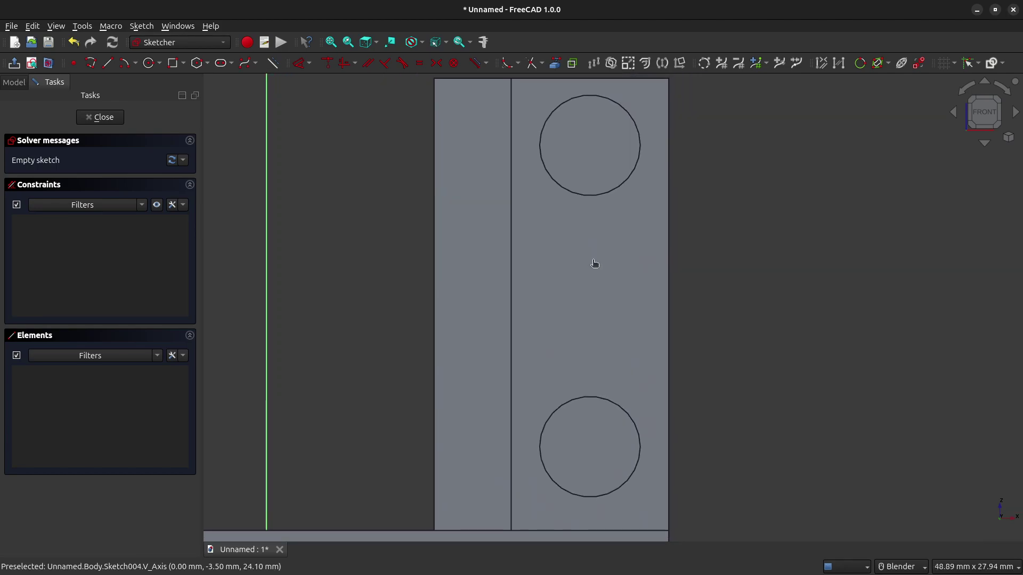
Reference the stepped upright's outer edge on the recessed side and both pocket circles as external geometry in the sketch
{"action": "left_click", "coordinate": [555, 63]}
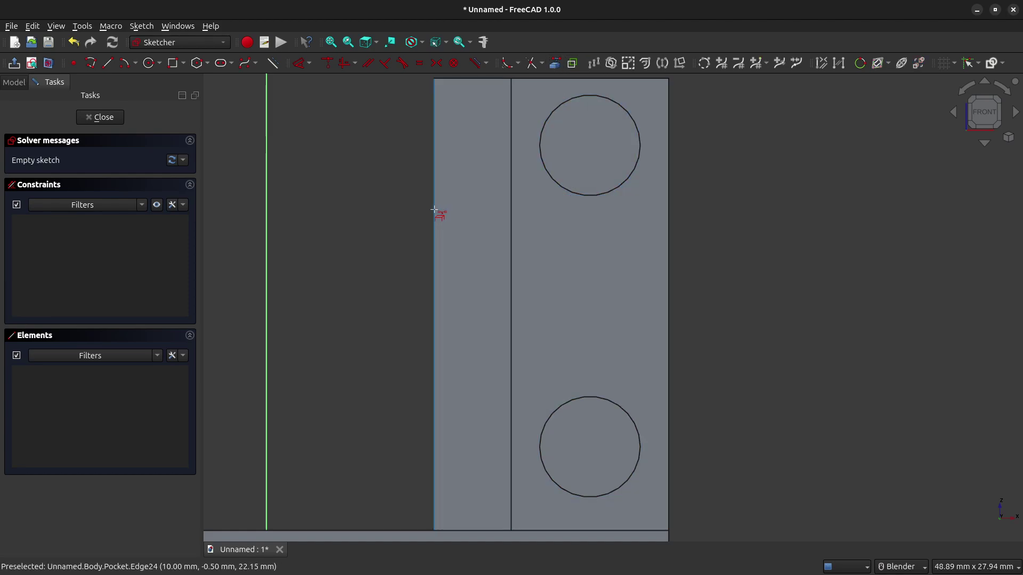
{"action": "left_click", "coordinate": [434, 209]}
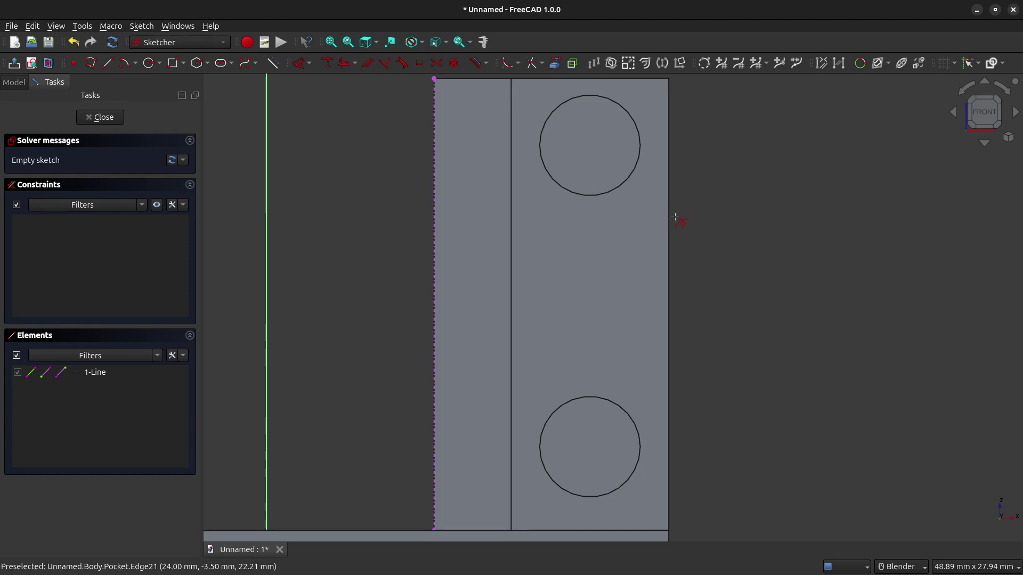
{"action": "left_click", "coordinate": [618, 189]}
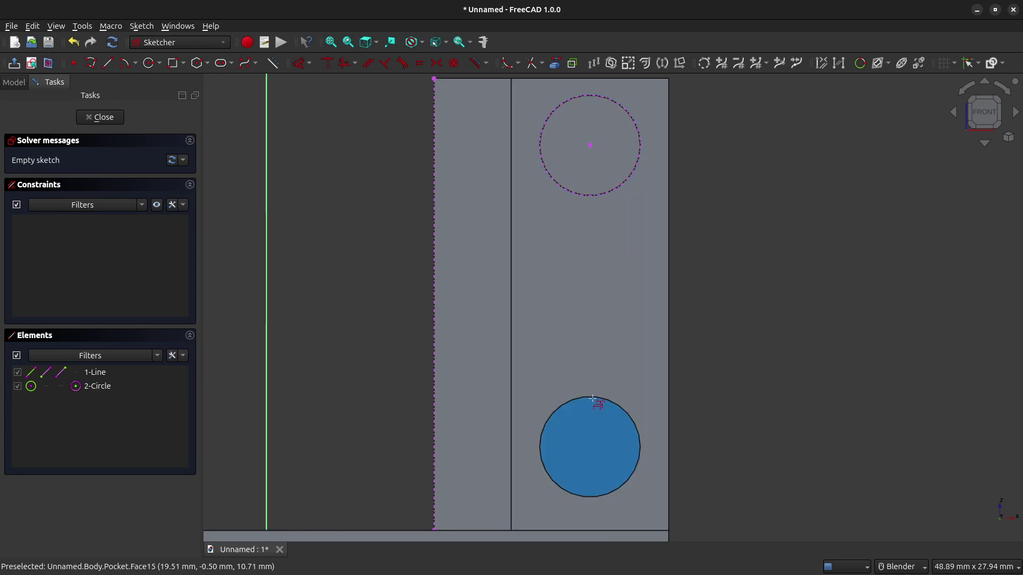
{"action": "left_click", "coordinate": [593, 396]}
{"action": "scroll", "coordinate": [619, 299], "scroll_direction": "down", "scroll_amount": 1}
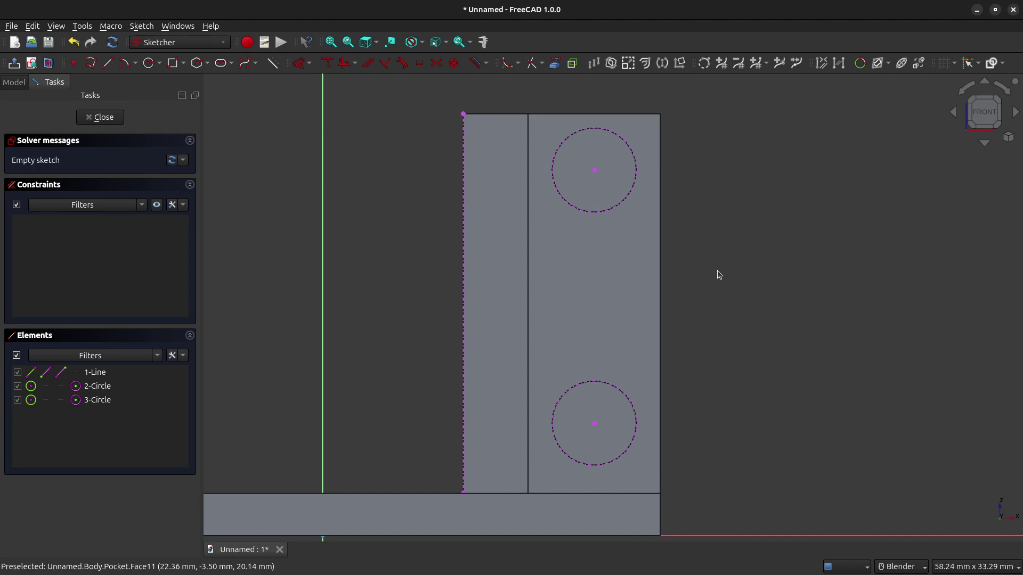
Draw a smaller circle centred on each of the two referenced holes, the upper one about 3.7 mm in diameter
{"action": "left_click", "coordinate": [149, 64]}
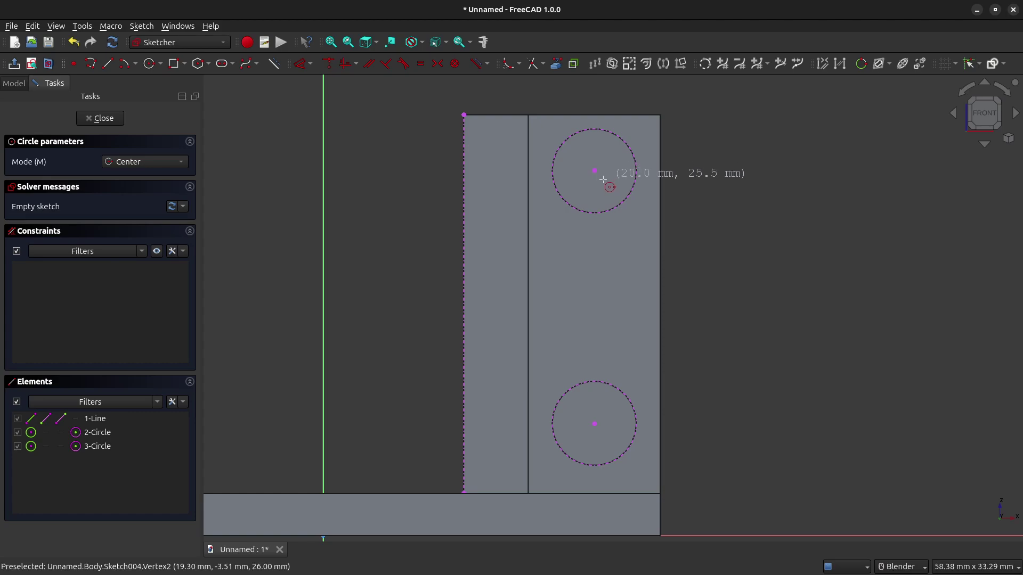
{"action": "scroll", "coordinate": [602, 180], "scroll_direction": "up", "scroll_amount": 1}
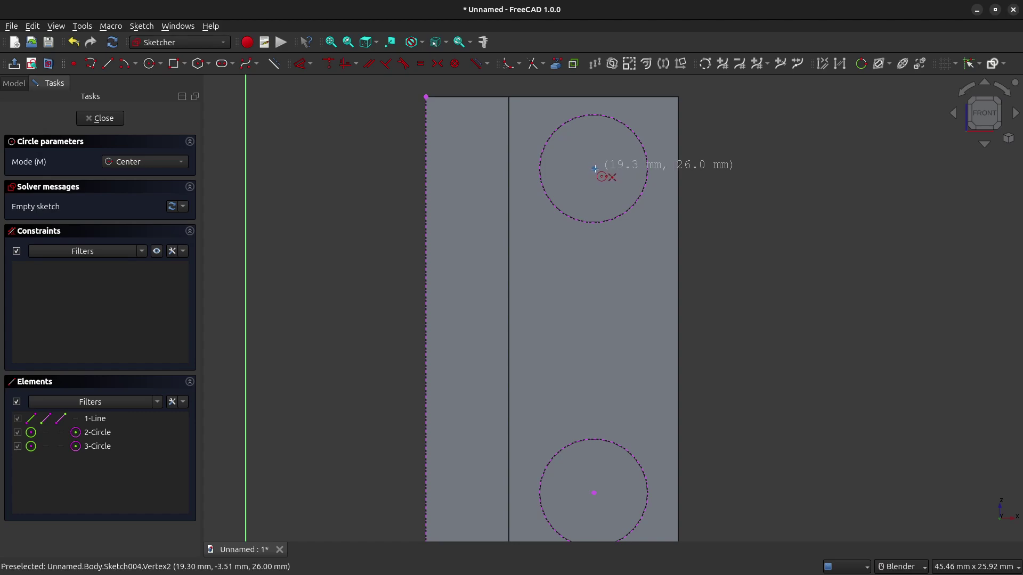
{"action": "left_click", "coordinate": [595, 169]}
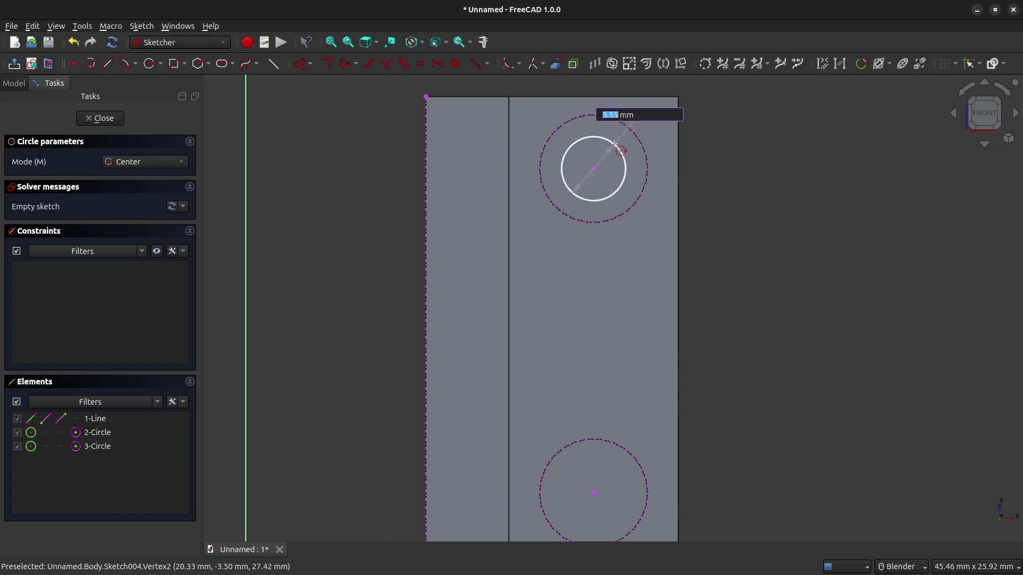
{"action": "left_click", "coordinate": [616, 145]}
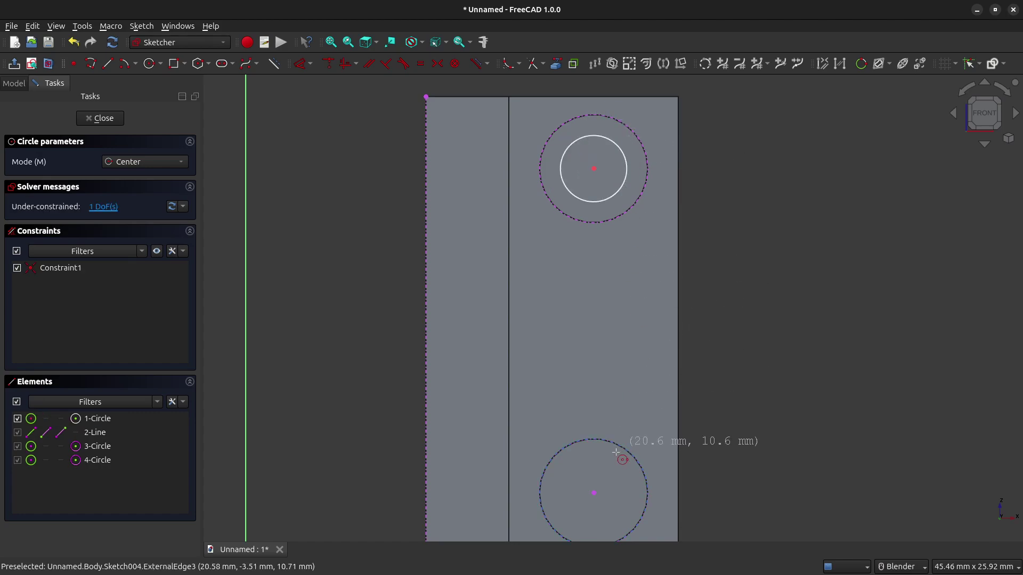
{"action": "left_click", "coordinate": [594, 493]}
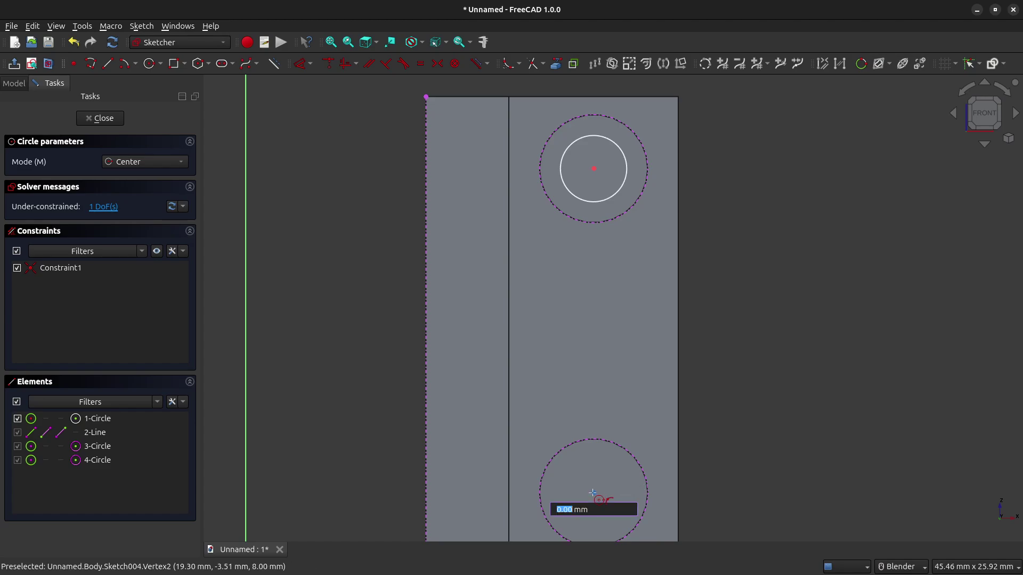
{"action": "left_click", "coordinate": [618, 468]}
{"action": "right_click", "coordinate": [641, 290]}
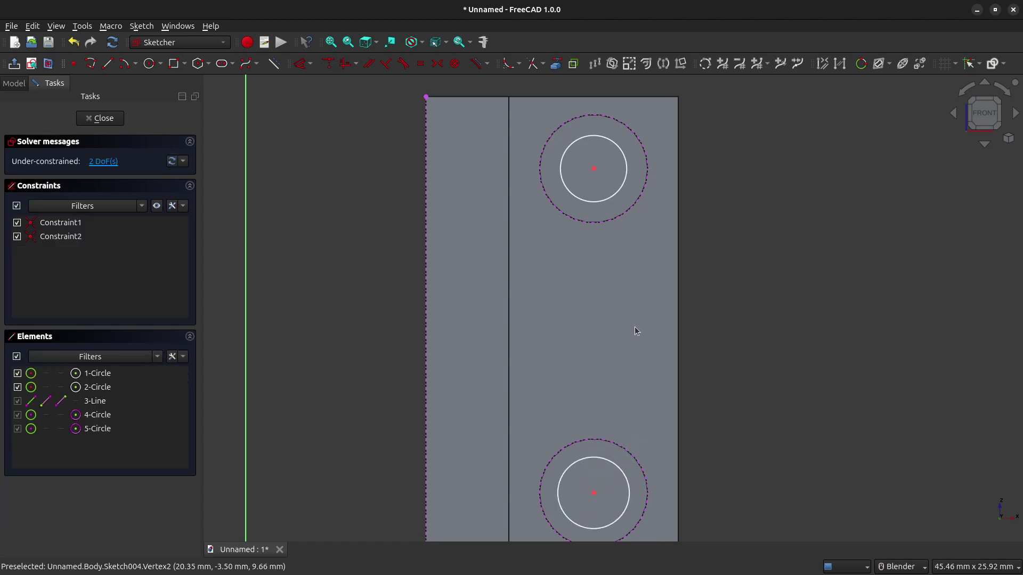
{"action": "middle_click_drag", "start_coordinate": [612, 331], "coordinate": [620, 317], "text": "shift"}
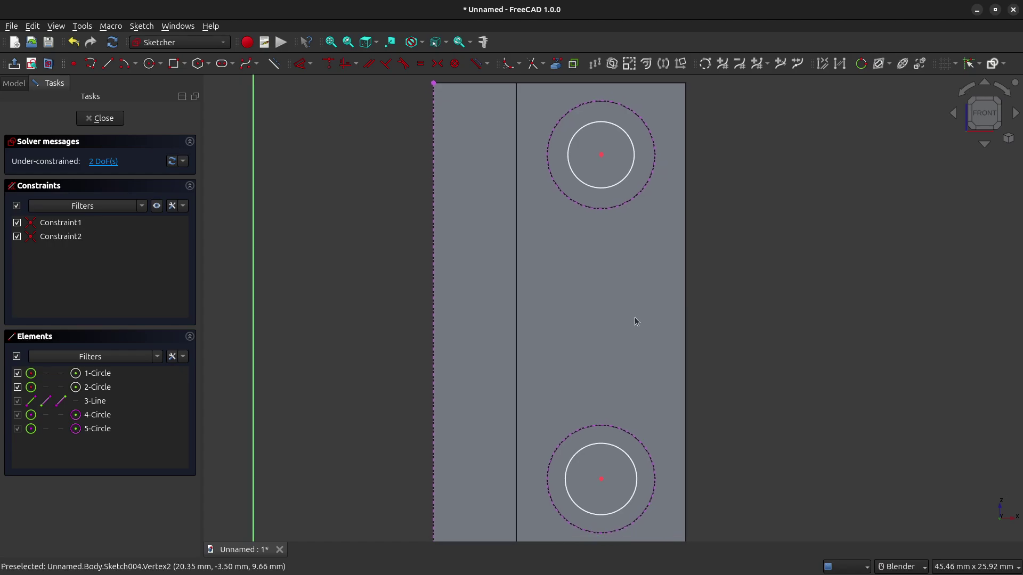
Constrain the two inner circles to equal size
{"action": "left_click", "coordinate": [626, 181]}
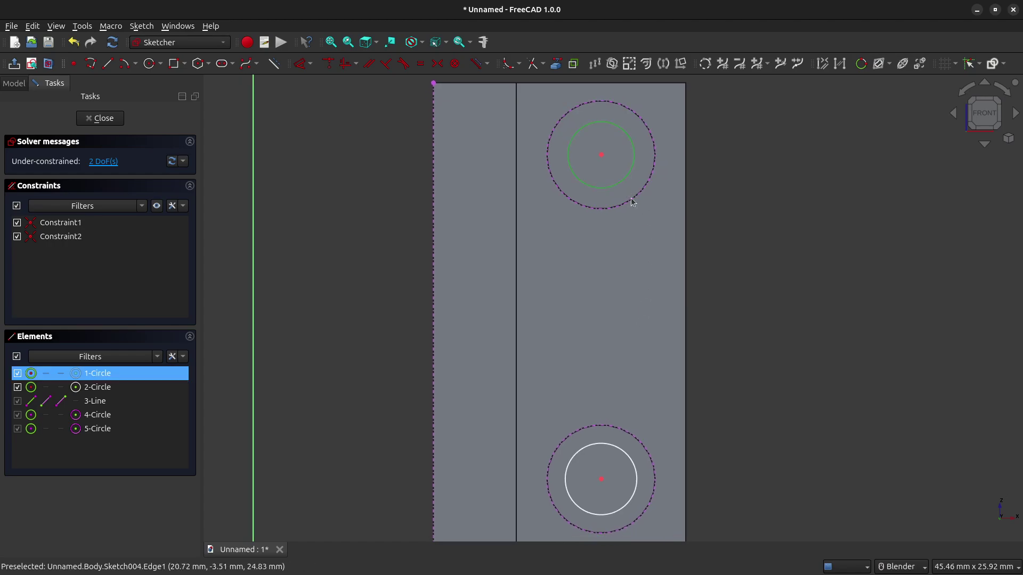
{"action": "left_click", "coordinate": [602, 444]}
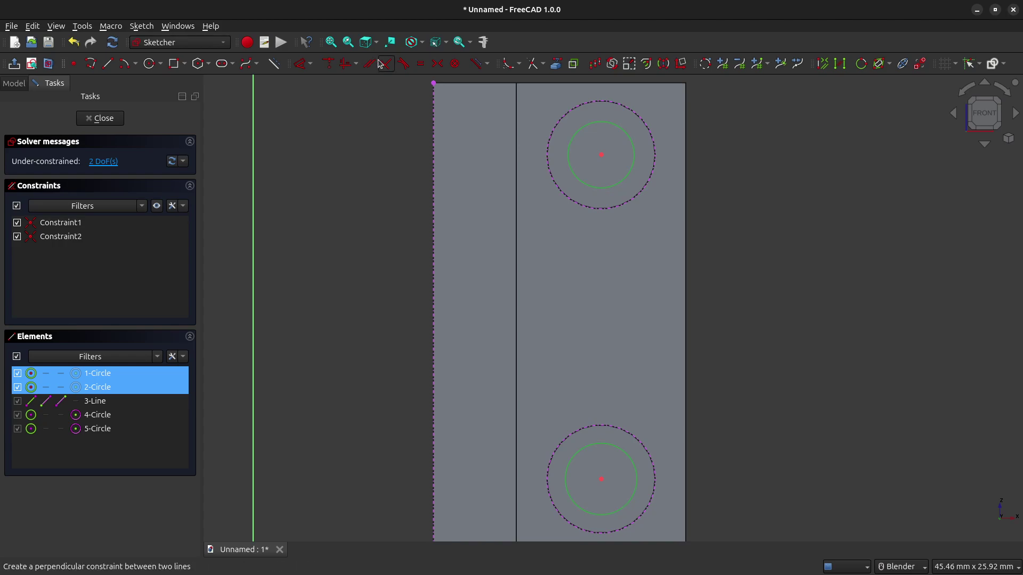
{"action": "left_click", "coordinate": [425, 64]}
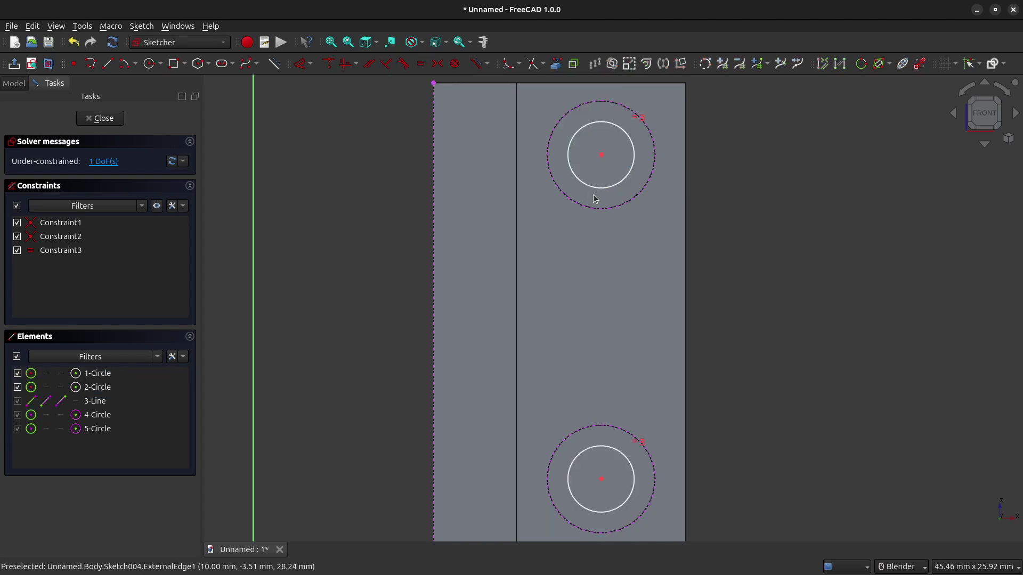
Constrain the upper inner circle's diameter to 3.2 mm and place the dimension outside the block
{"action": "left_click", "coordinate": [631, 174]}
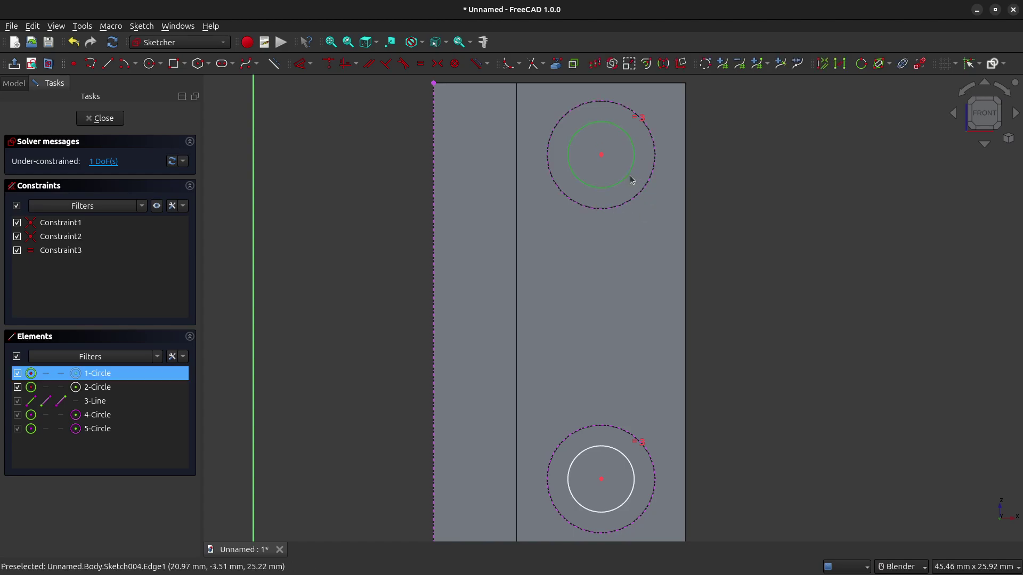
{"action": "left_click", "coordinate": [312, 70]}
{"action": "left_click", "coordinate": [360, 168]}
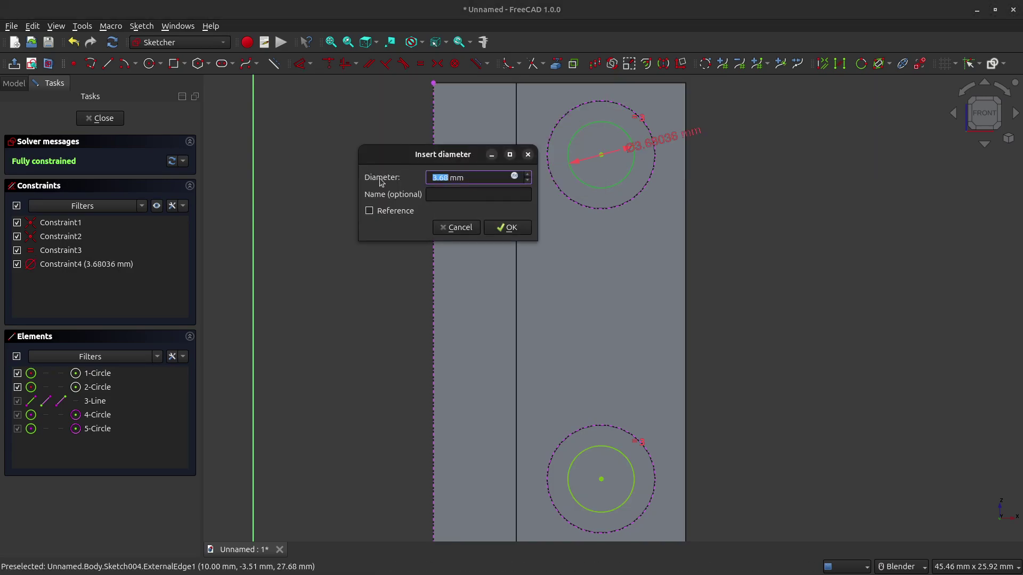
{"action": "type", "text": "3.2"}
{"action": "key", "text": "Return"}
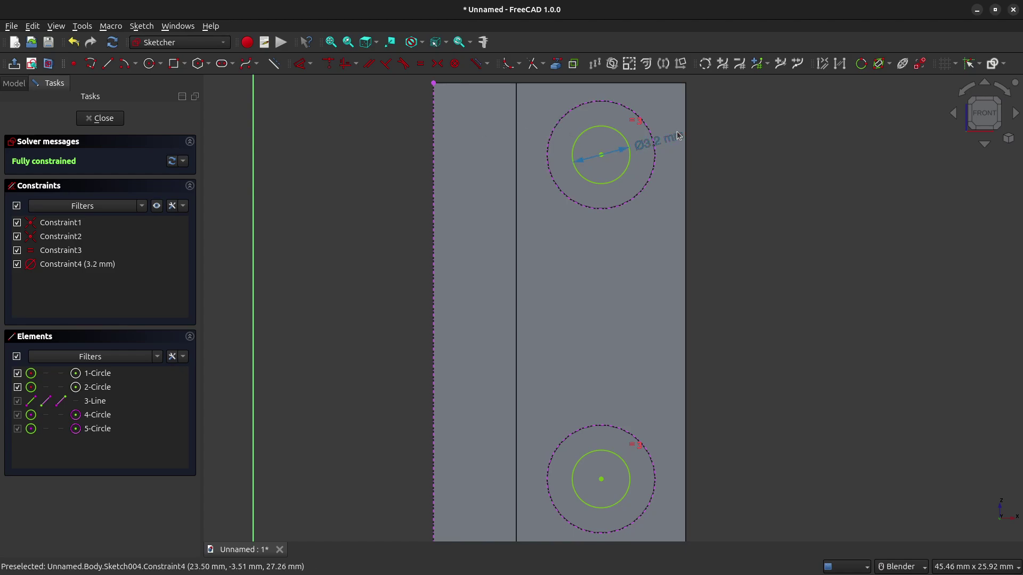
{"action": "left_click_drag", "start_coordinate": [664, 139], "coordinate": [756, 147]}
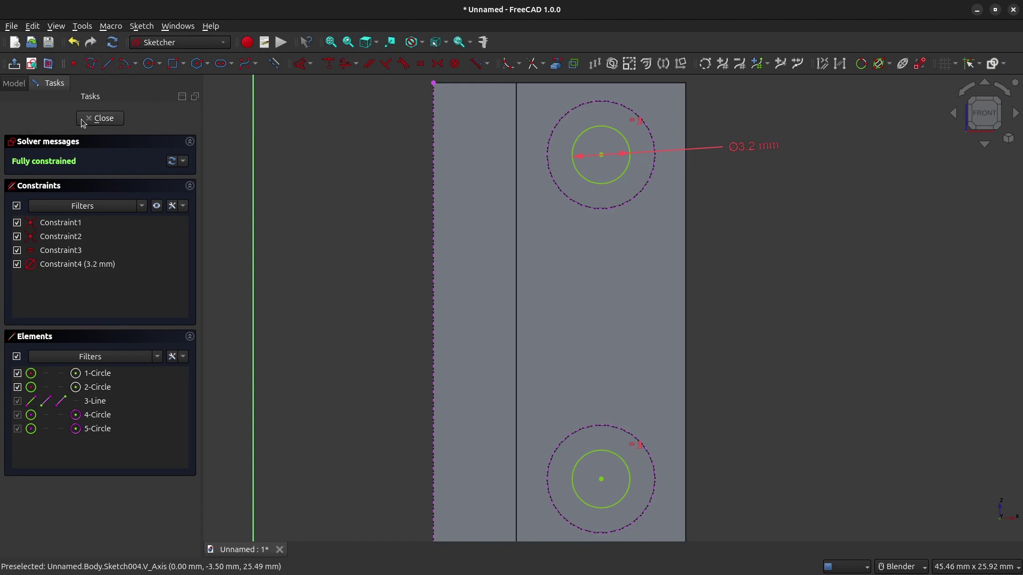
Draw a construction line between the two inner circle centres and a horizontal one from the referenced outer edge to that line
{"action": "left_click", "coordinate": [107, 66]}
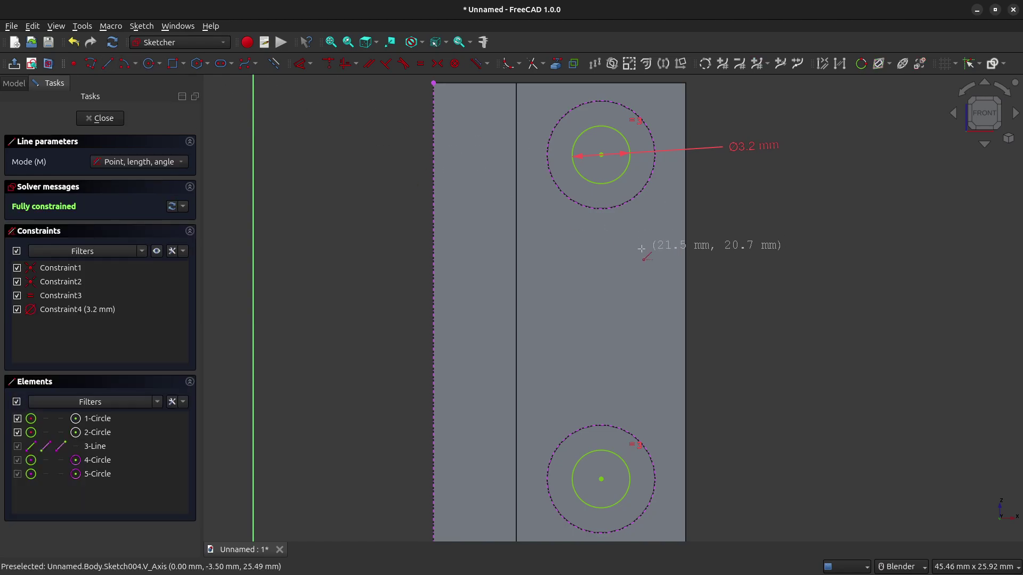
{"action": "left_click", "coordinate": [602, 155]}
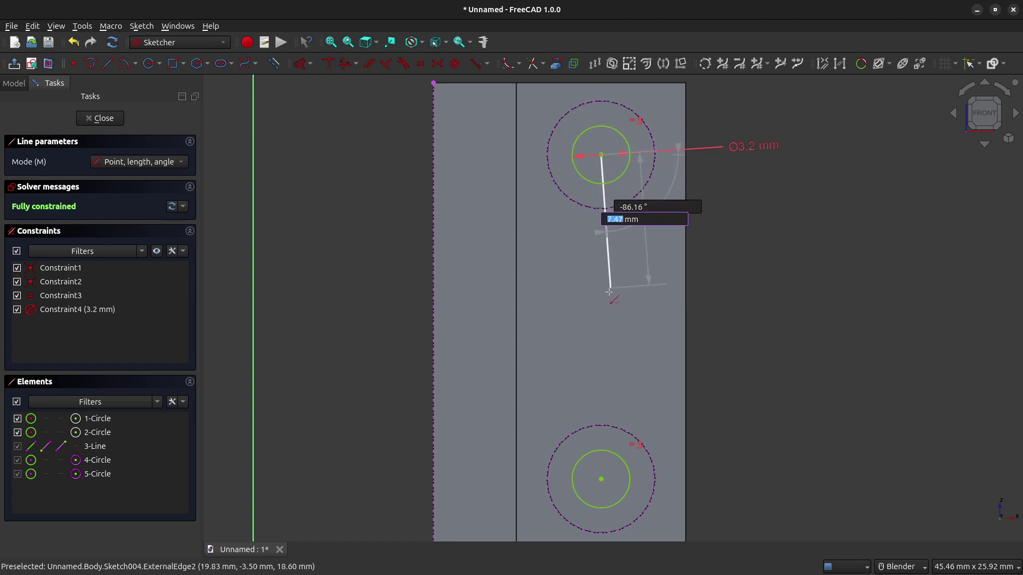
{"action": "left_click", "coordinate": [601, 479]}
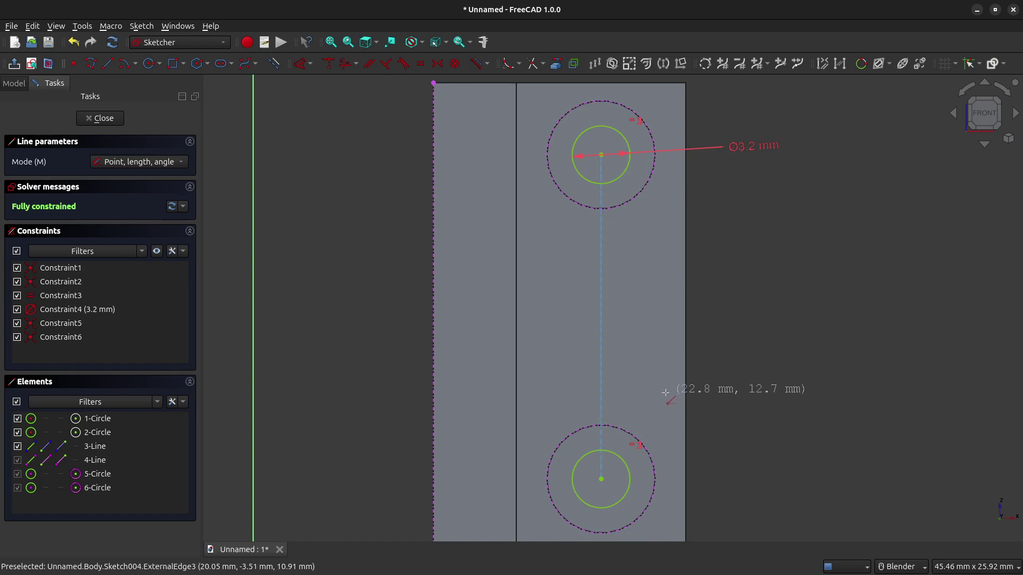
{"action": "left_click", "coordinate": [435, 293]}
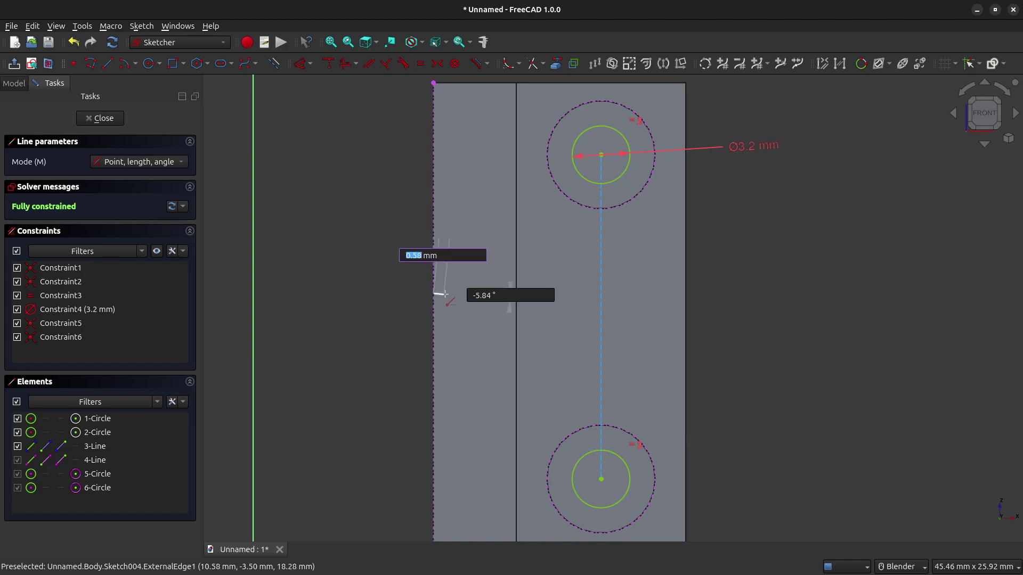
{"action": "left_click", "coordinate": [601, 292]}
{"action": "key", "text": "Escape"}
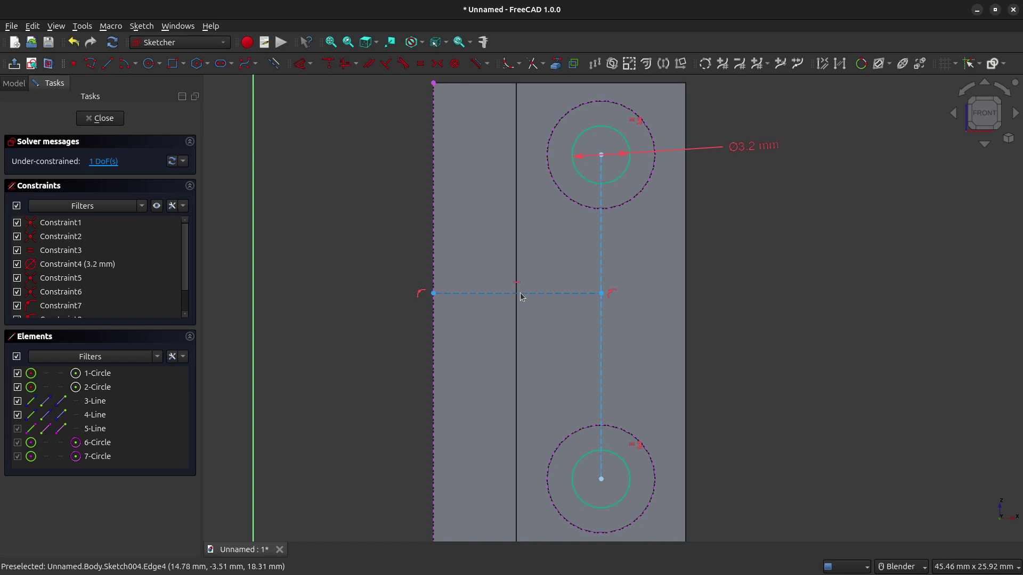
Test the crosswise construction line's horizontal constraint by removing it, tilting the line and reapplying the constraint
{"action": "left_click", "coordinate": [357, 64]}
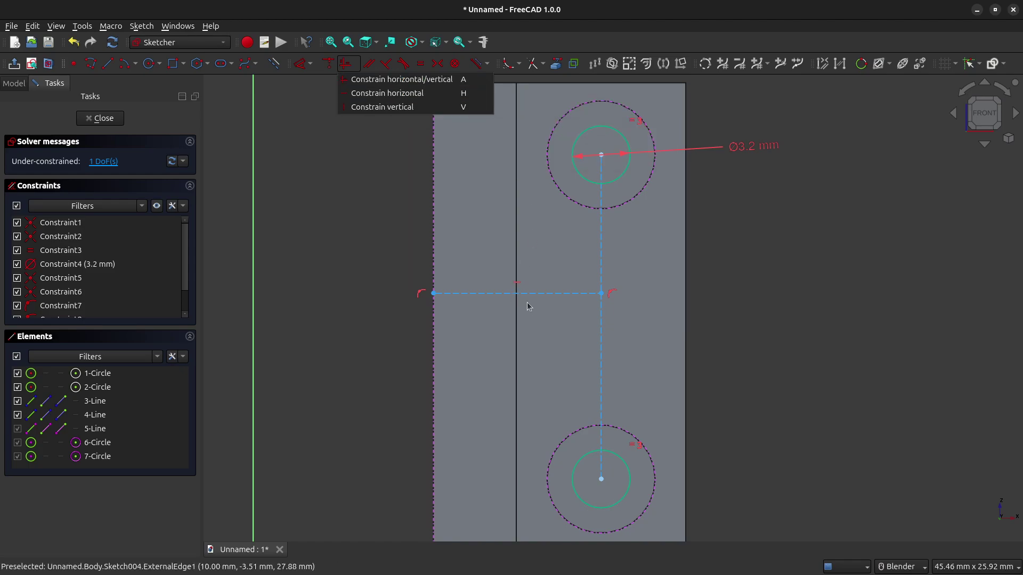
{"action": "left_click", "coordinate": [516, 284]}
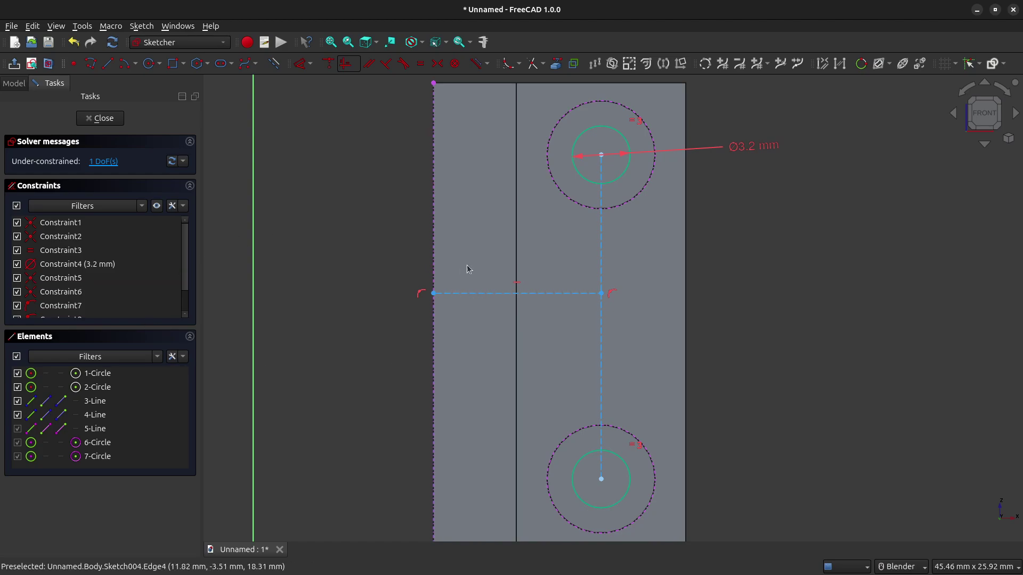
{"action": "left_click", "coordinate": [524, 293]}
{"action": "key", "text": "Delete"}
{"action": "left_click_drag", "start_coordinate": [602, 294], "coordinate": [589, 358]}
{"action": "left_click", "coordinate": [532, 332]}
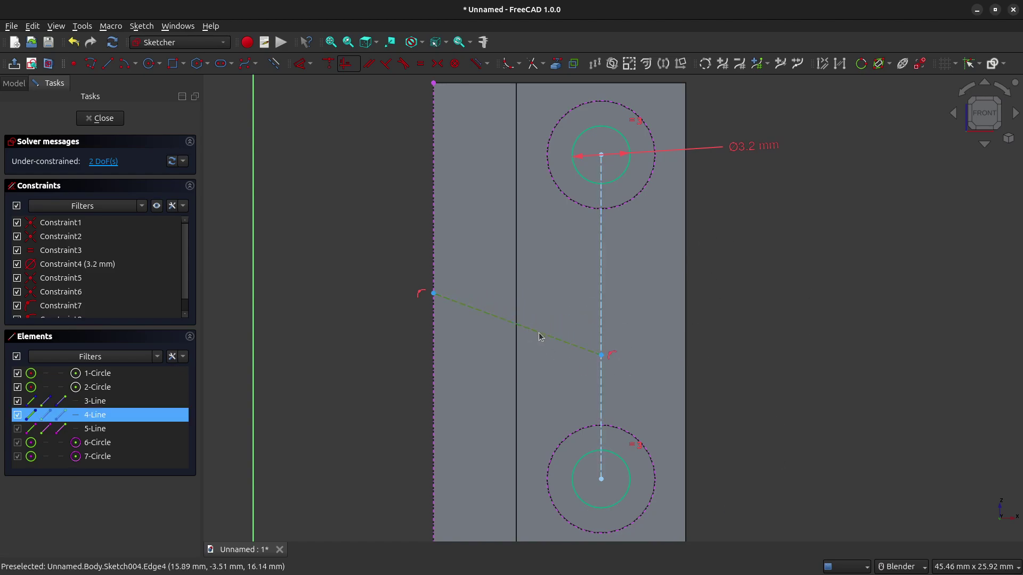
{"action": "left_click", "coordinate": [356, 64]}
{"action": "left_click", "coordinate": [373, 92]}
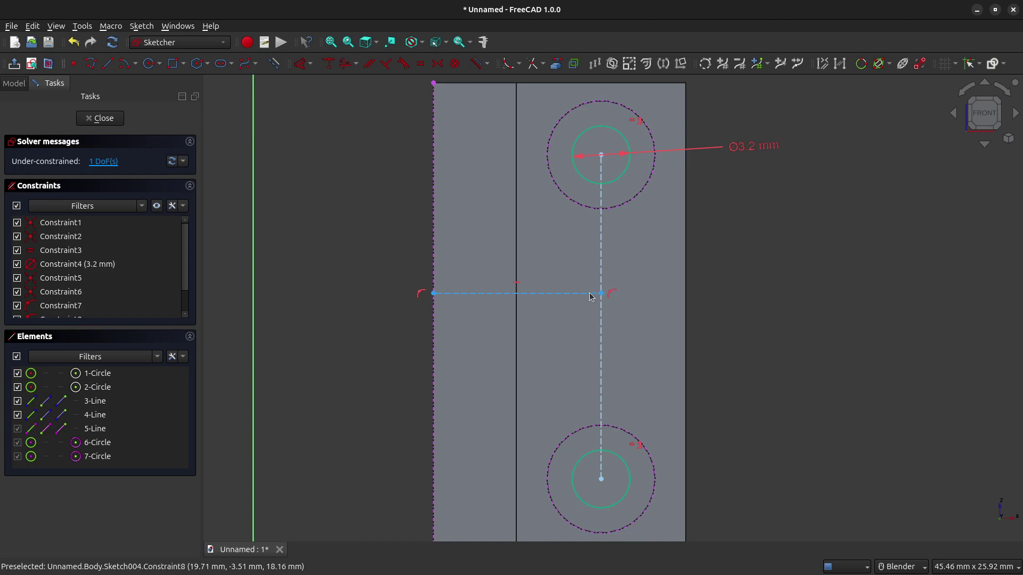
{"action": "mouse_move", "coordinate": [552, 293]}
{"action": "left_mouse_down"}
{"action": "mouse_move", "coordinate": [553, 346]}
{"action": "mouse_move", "coordinate": [561, 288]}
{"action": "mouse_move", "coordinate": [561, 302]}
{"action": "left_mouse_up"}
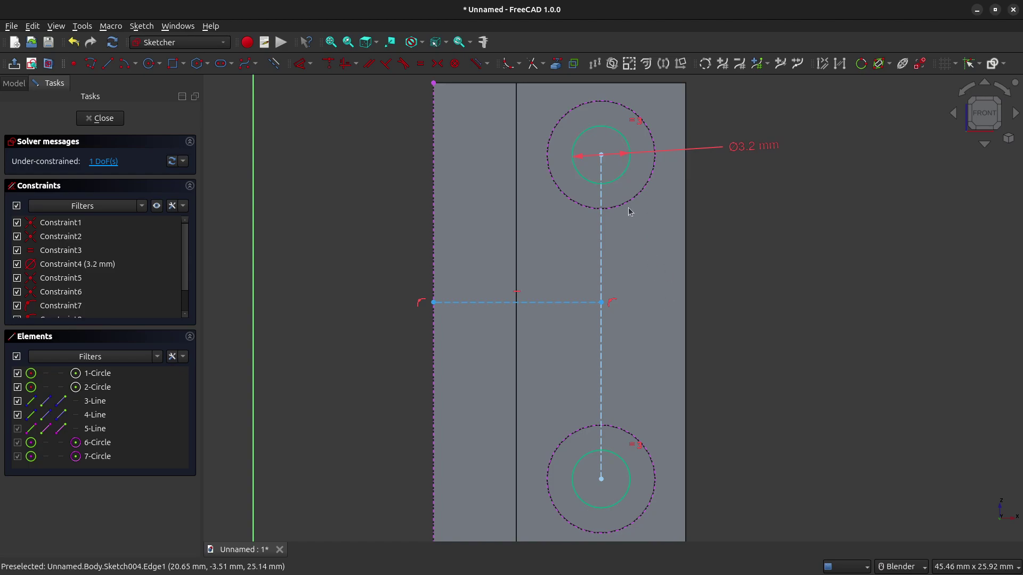
Constrain the two inner circle centres symmetric about the inner endpoint of the horizontal construction line
{"action": "left_click", "coordinate": [601, 156]}
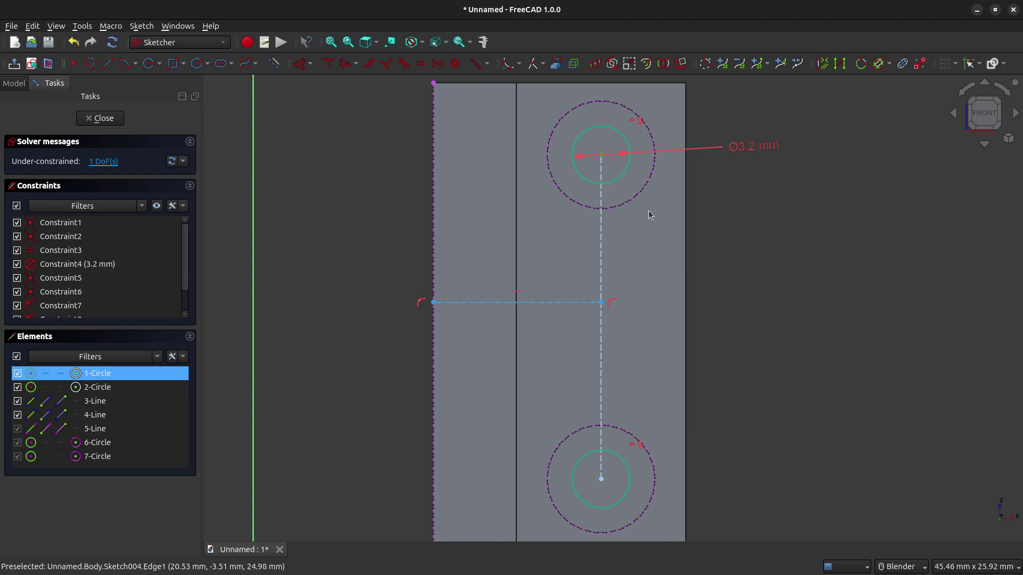
{"action": "left_click", "coordinate": [602, 480]}
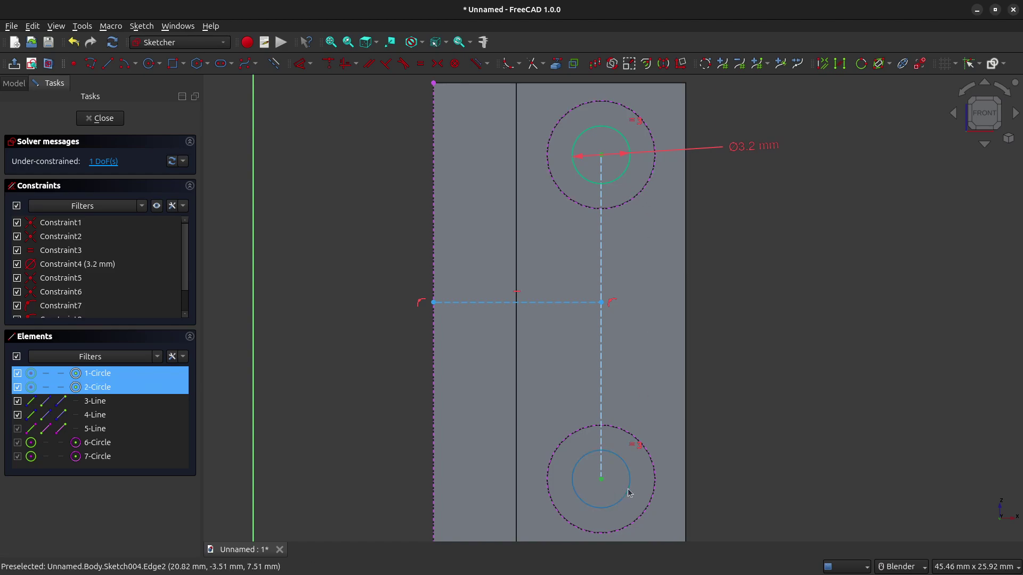
{"action": "left_click", "coordinate": [602, 304]}
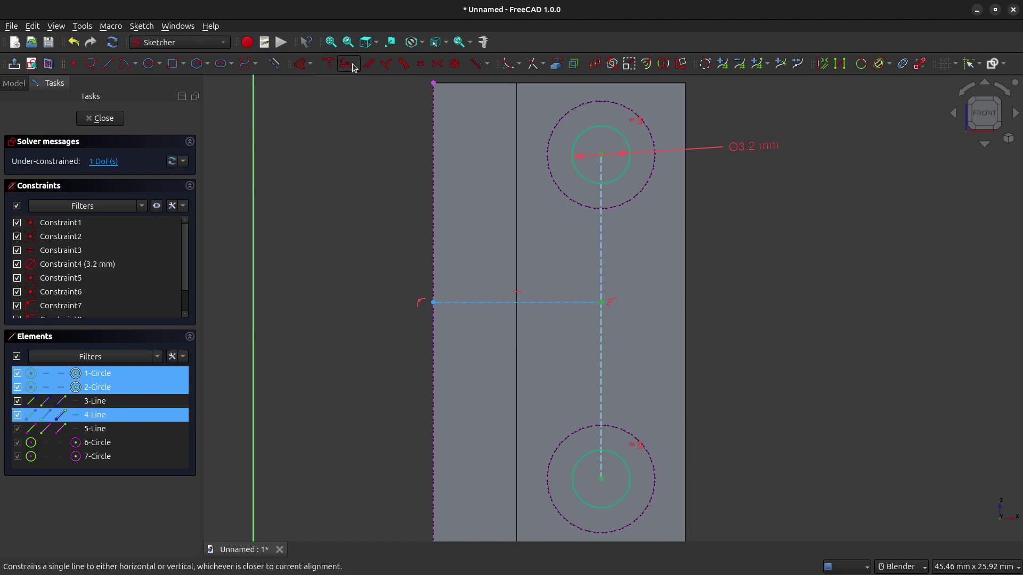
{"action": "left_click", "coordinate": [437, 65]}
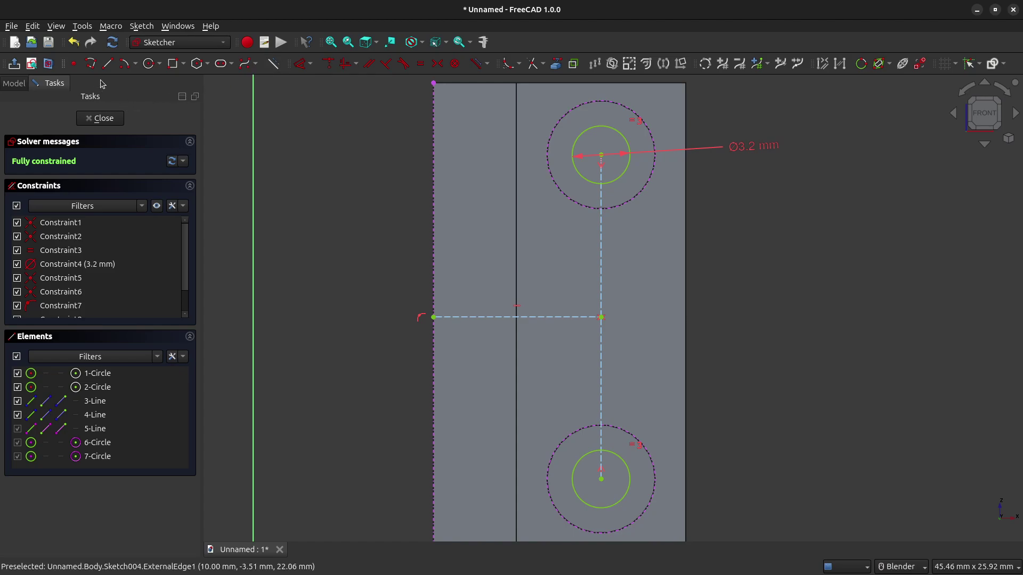
Draw a circle about 5.8 mm in diameter centred on the horizontal construction line's endpoint on the outer edge
{"action": "left_click", "coordinate": [149, 65]}
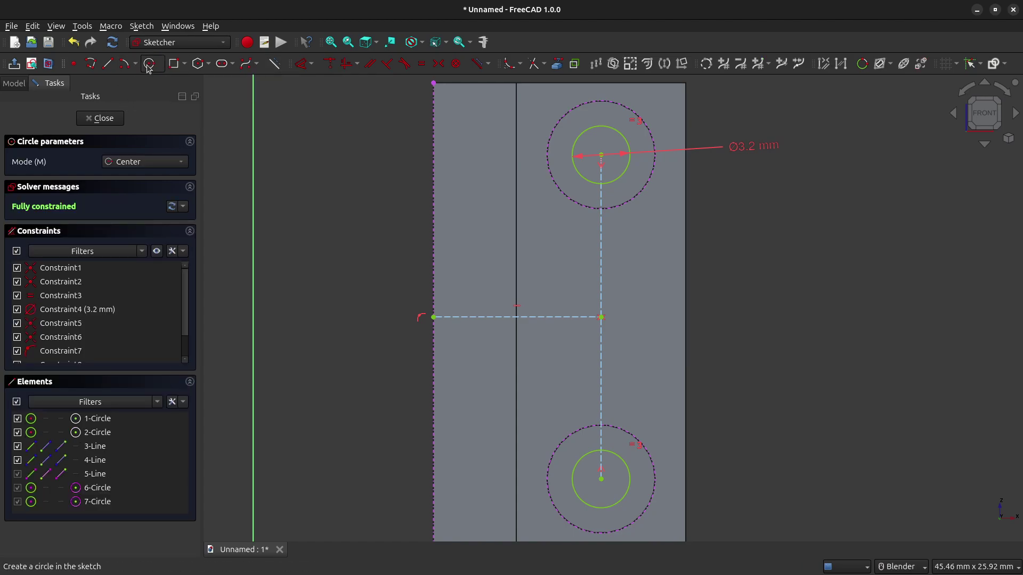
{"action": "left_click", "coordinate": [432, 317]}
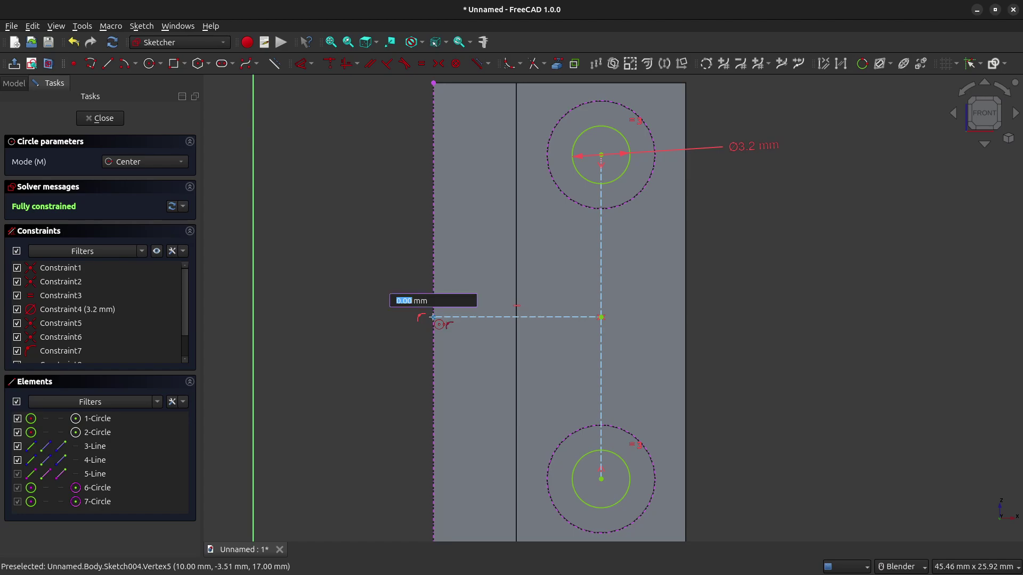
{"action": "left_click", "coordinate": [387, 343]}
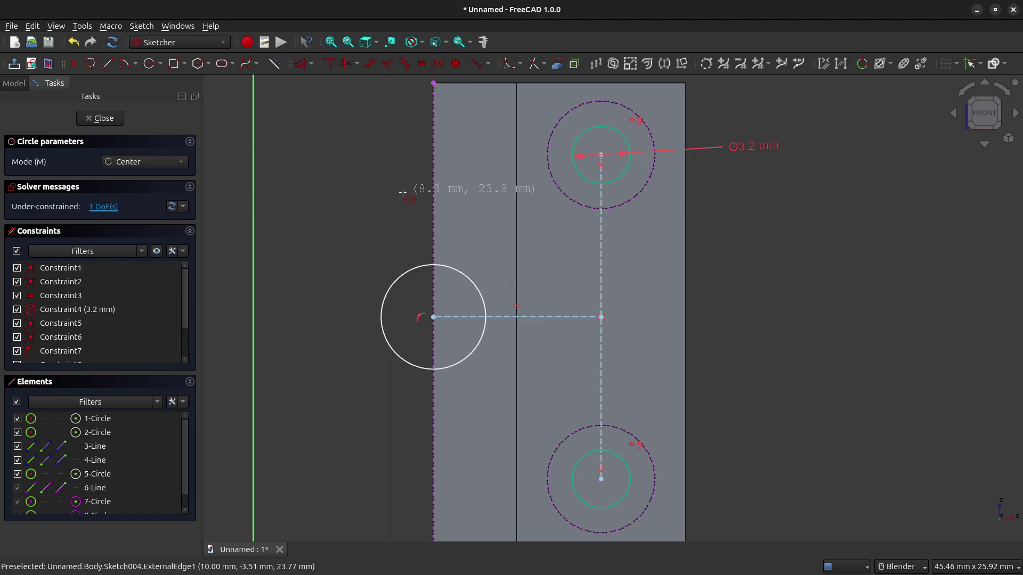
{"action": "key", "text": "Escape"}
Constrain the diameter of the circle on the outer edge to 4.2 mm and close the sketch
{"action": "left_click", "coordinate": [424, 270]}
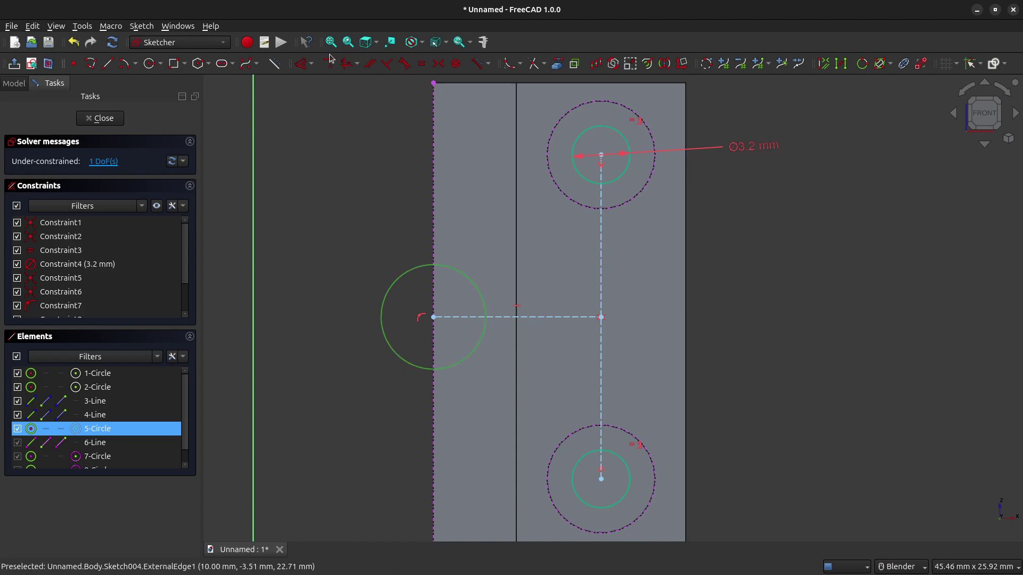
{"action": "left_click", "coordinate": [311, 63]}
{"action": "left_click", "coordinate": [336, 164]}
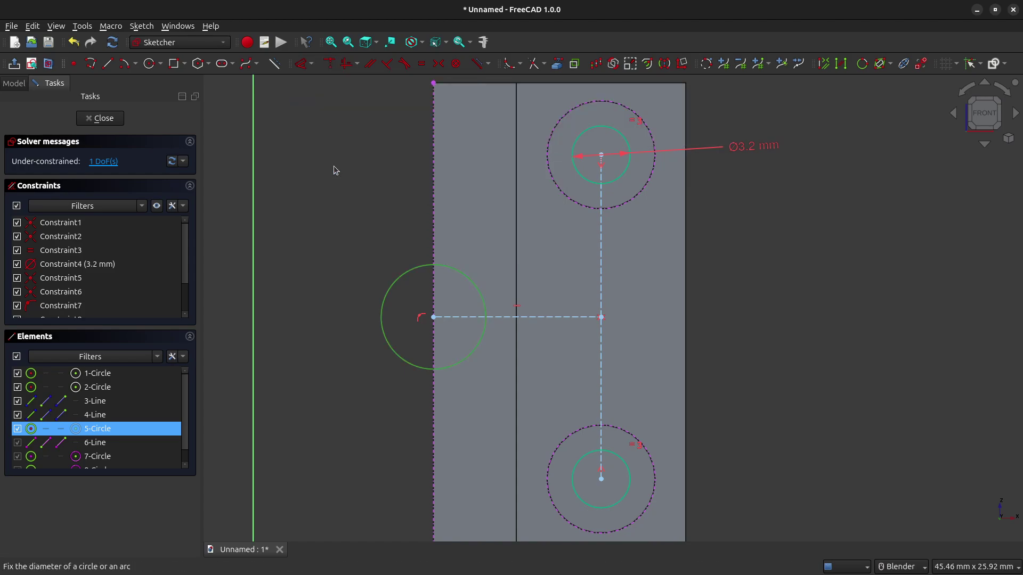
{"action": "type", "text": "4.2mm"}
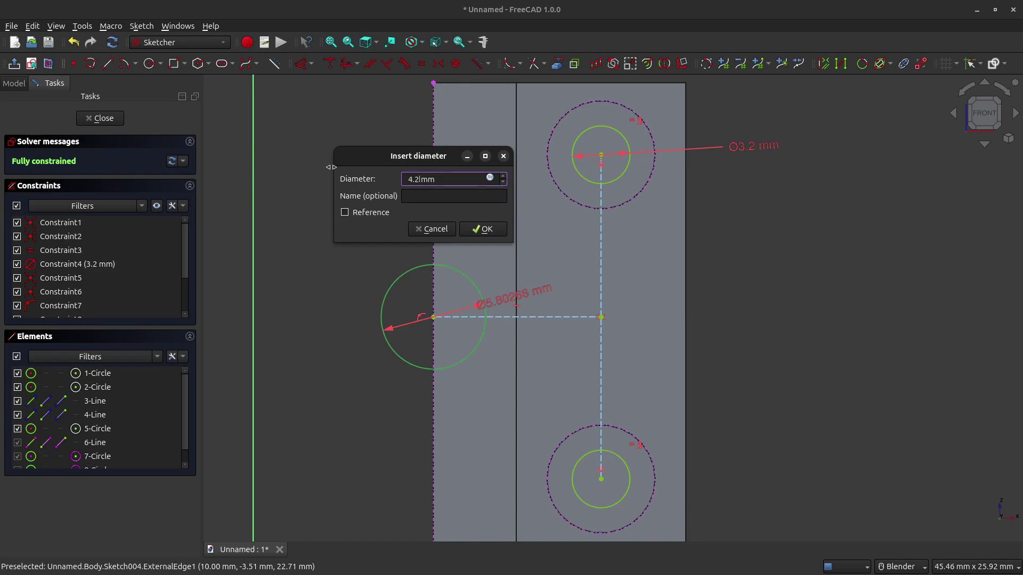
{"action": "key", "text": "Return"}
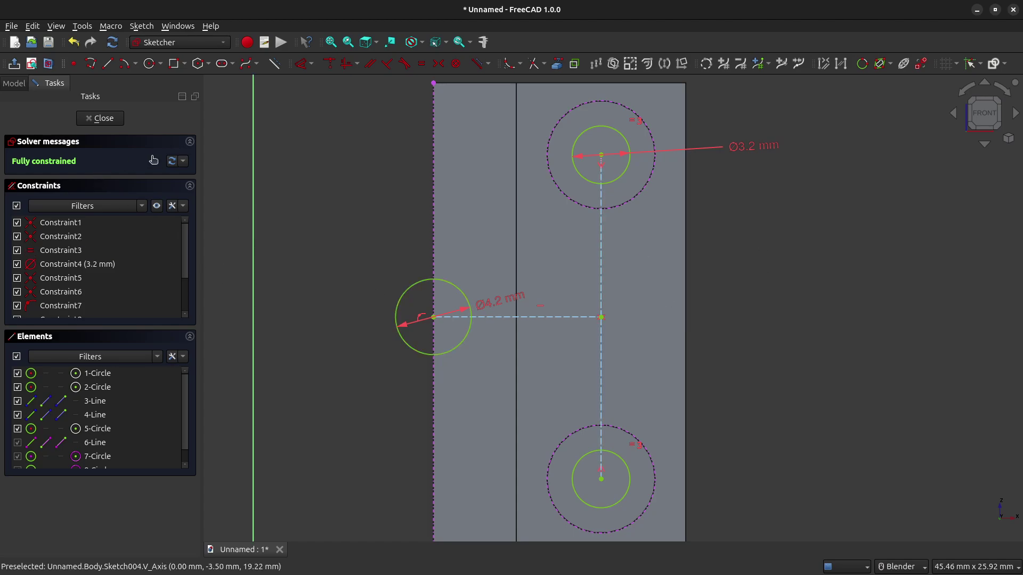
{"action": "left_click", "coordinate": [102, 119]}
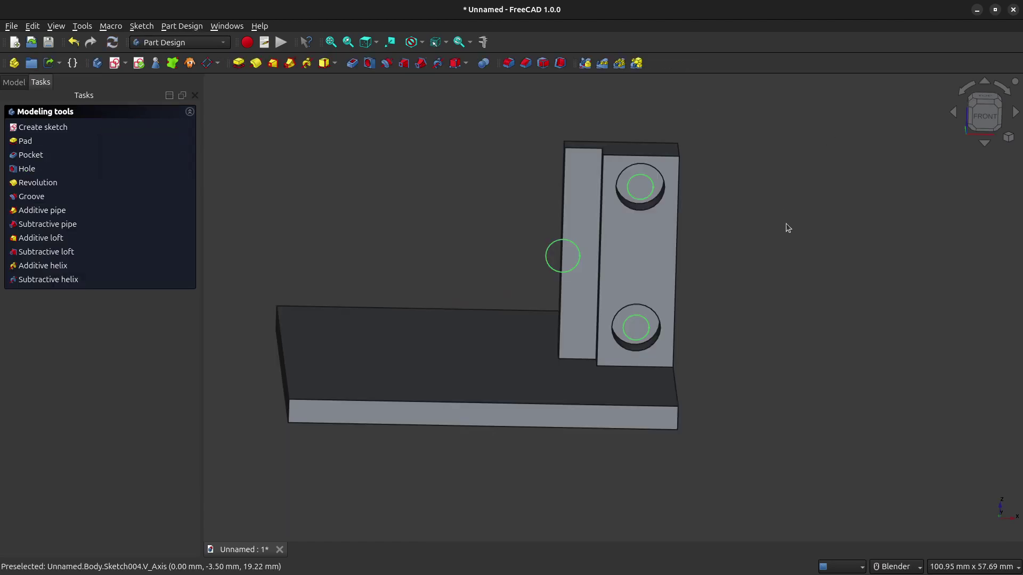
Pocket the three-circle sketch 5 mm deep along the sketch normal into the stepped upright
{"action": "middle_click_drag", "start_coordinate": [788, 226], "coordinate": [763, 299]}
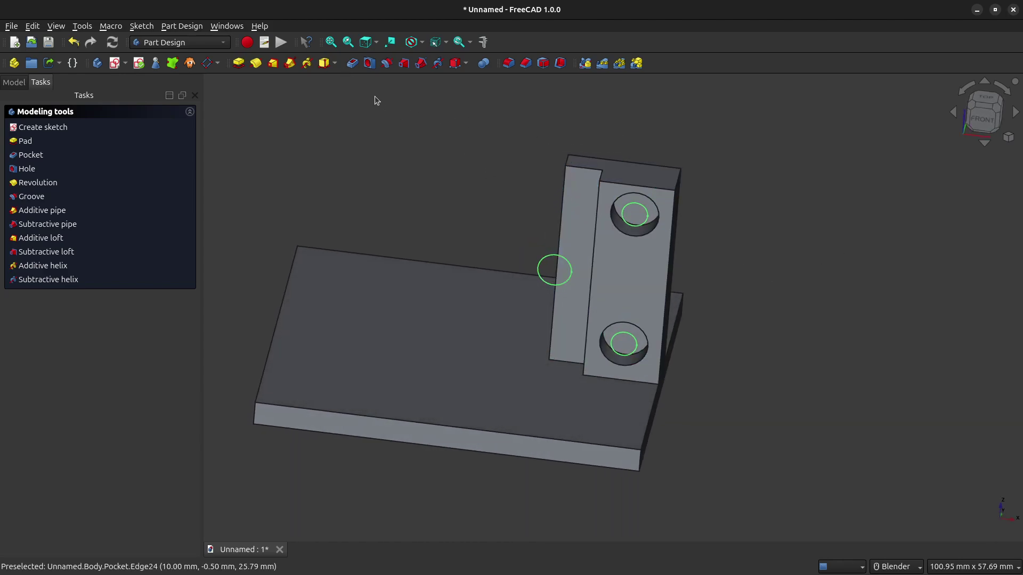
{"action": "left_click", "coordinate": [352, 64]}
{"action": "mouse_move", "coordinate": [622, 189]}
{"action": "middle_mouse_down"}
{"action": "mouse_move", "coordinate": [631, 164]}
{"action": "mouse_move", "coordinate": [624, 181]}
{"action": "middle_mouse_up"}
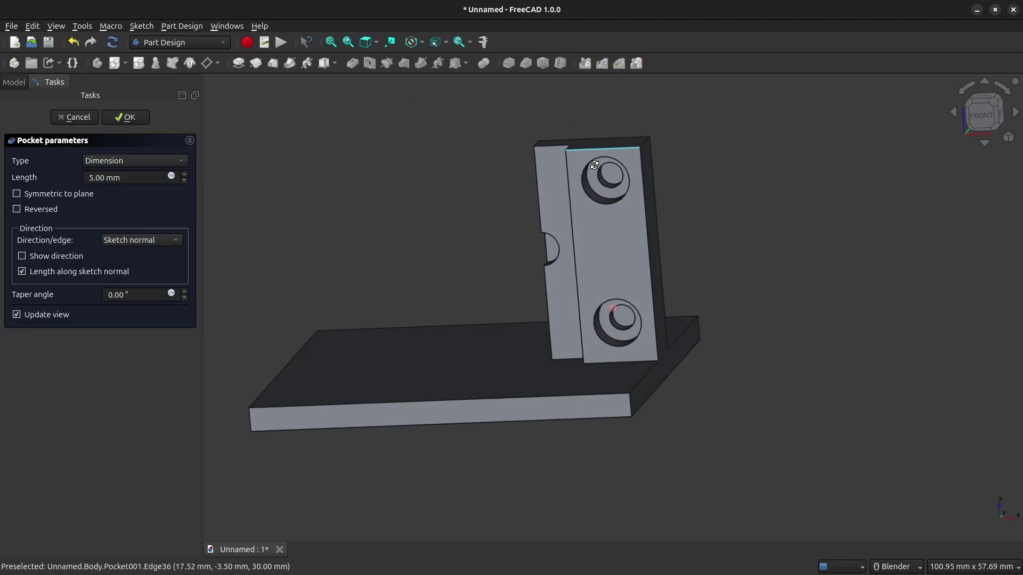
{"action": "left_click", "coordinate": [93, 177]}
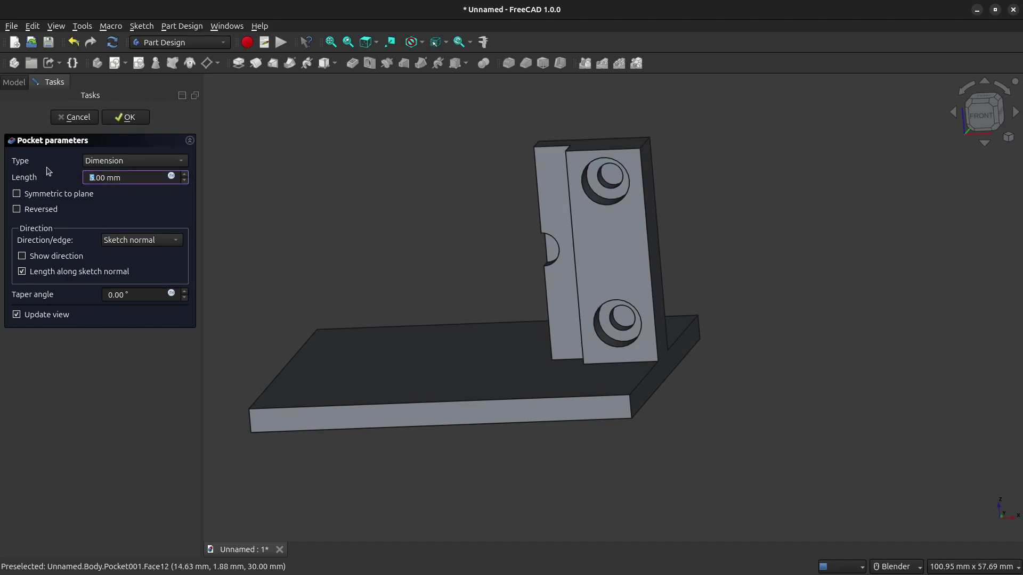
{"action": "left_click", "coordinate": [141, 120]}
Create a new sketch on the upper face of the base plate
{"action": "key", "text": "1"}
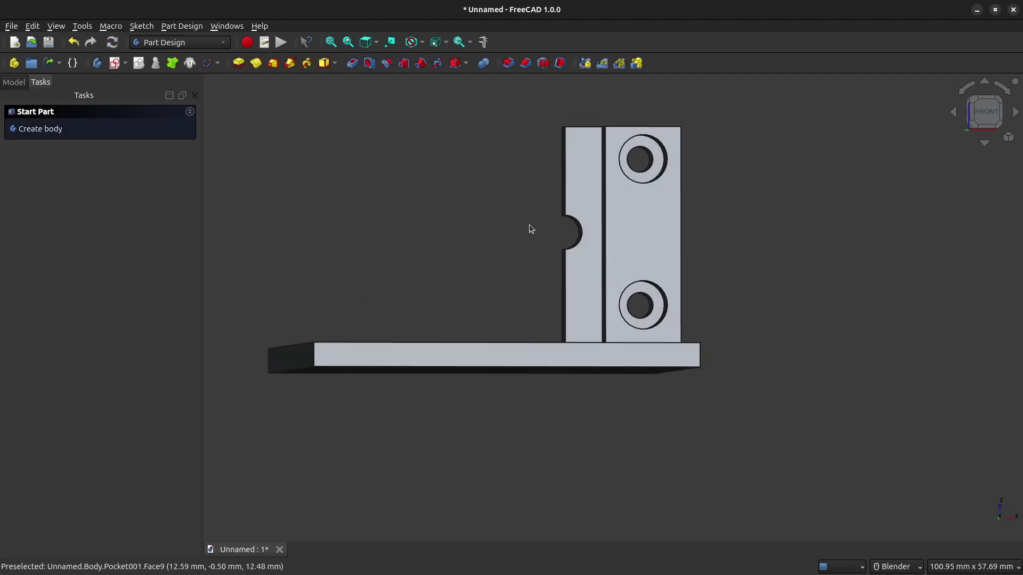
{"action": "middle_click_drag", "start_coordinate": [529, 225], "coordinate": [395, 338]}
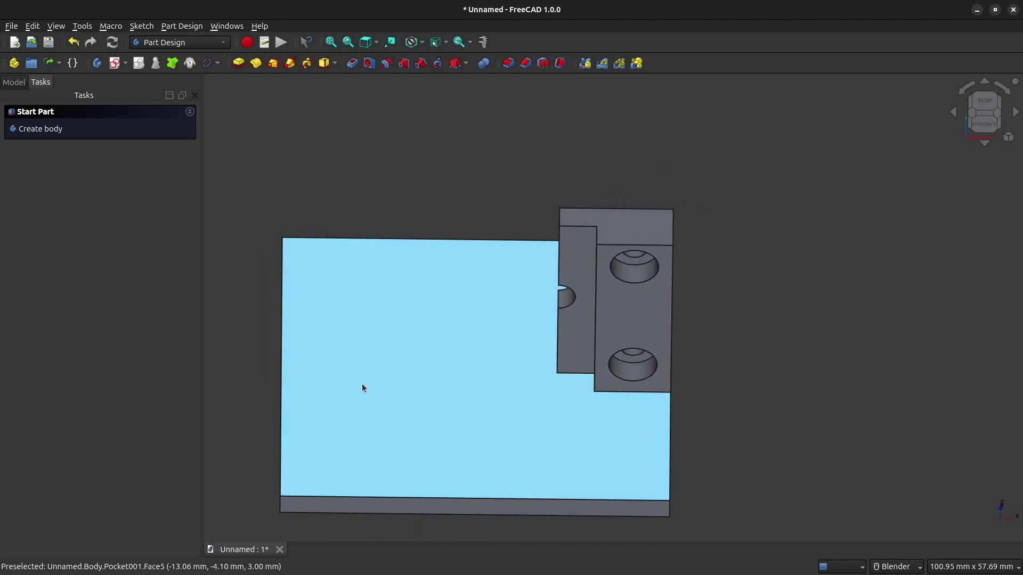
{"action": "left_click", "coordinate": [385, 351]}
{"action": "middle_click_drag", "start_coordinate": [749, 423], "coordinate": [443, 433]}
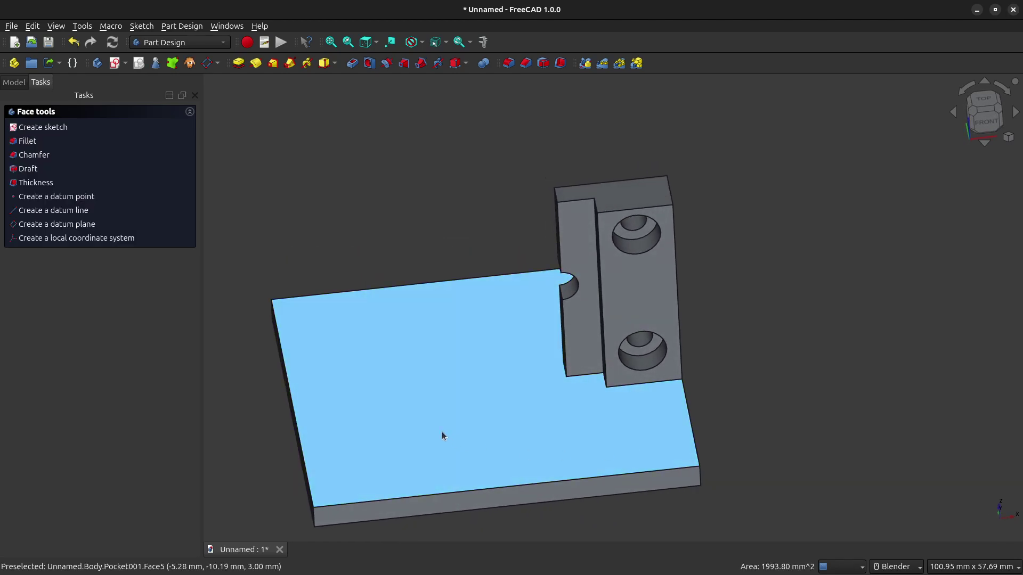
{"action": "middle_click_drag", "start_coordinate": [266, 417], "coordinate": [256, 397]}
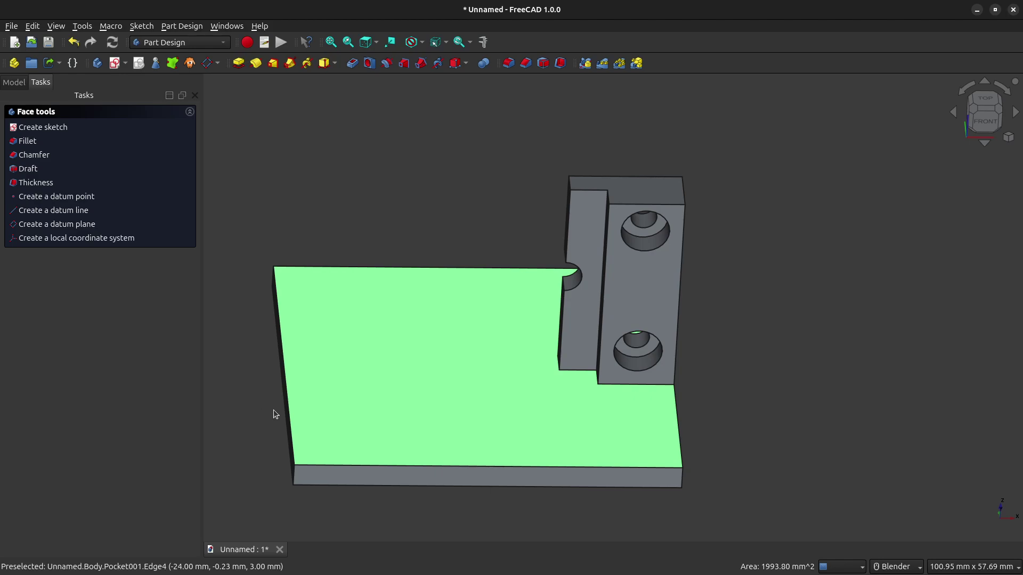
{"action": "left_click", "coordinate": [115, 63]}
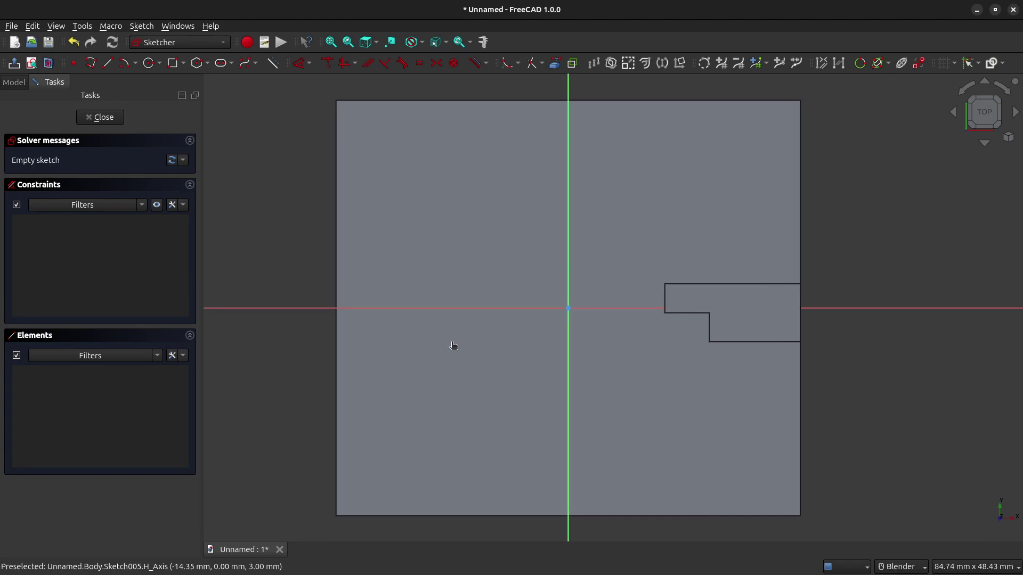
Draw a tall, narrow rectangle about 2.7 mm wide near the plate edge opposite the upright, crossing the horizontal axis
{"action": "left_click", "coordinate": [173, 62]}
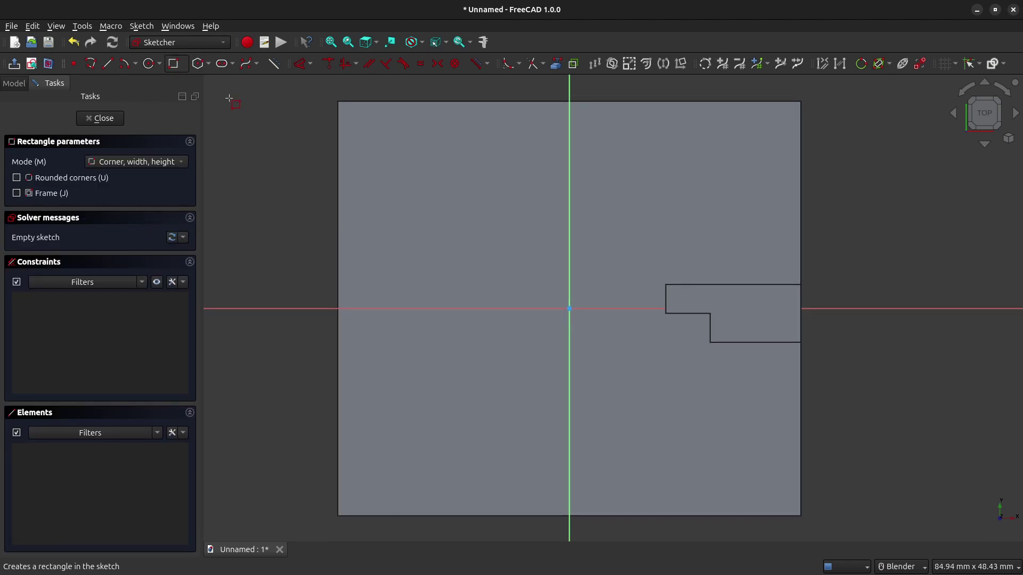
{"action": "left_click", "coordinate": [380, 250]}
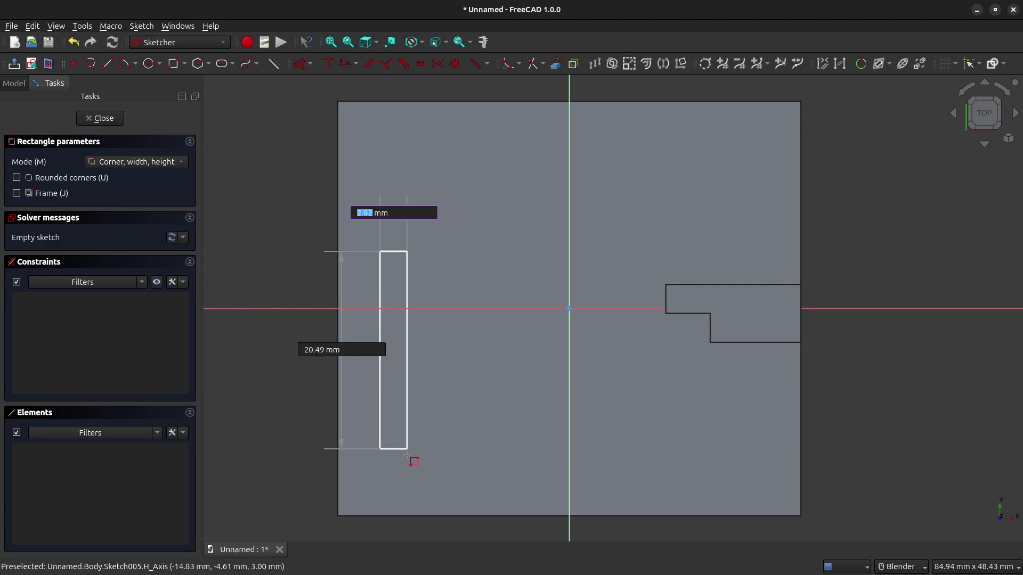
{"action": "left_click", "coordinate": [406, 473]}
{"action": "key", "text": "Escape"}
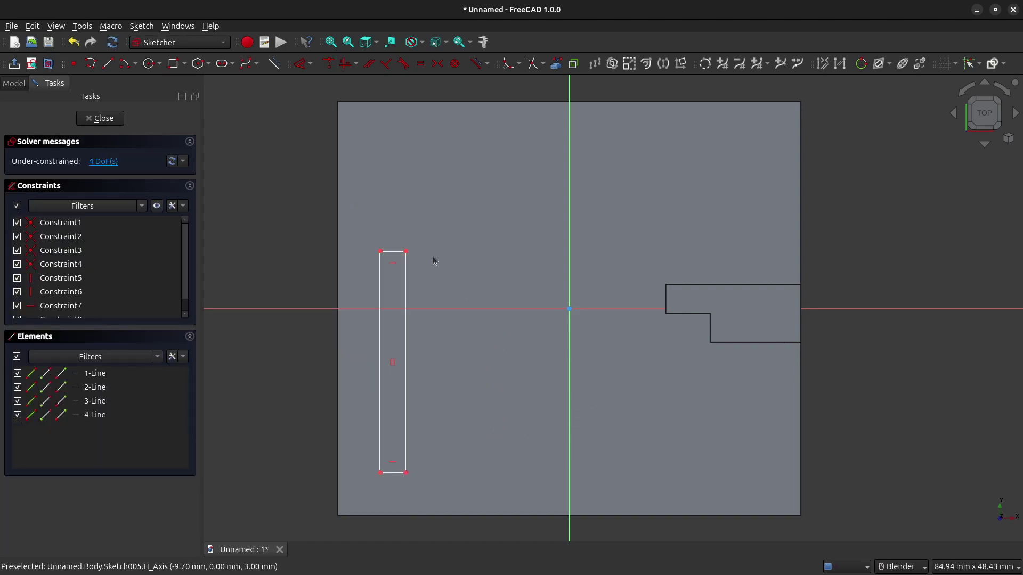
Constrain the width of the tall rectangle to 4 mm and place its dimension clear of the profile
{"action": "left_click", "coordinate": [394, 254]}
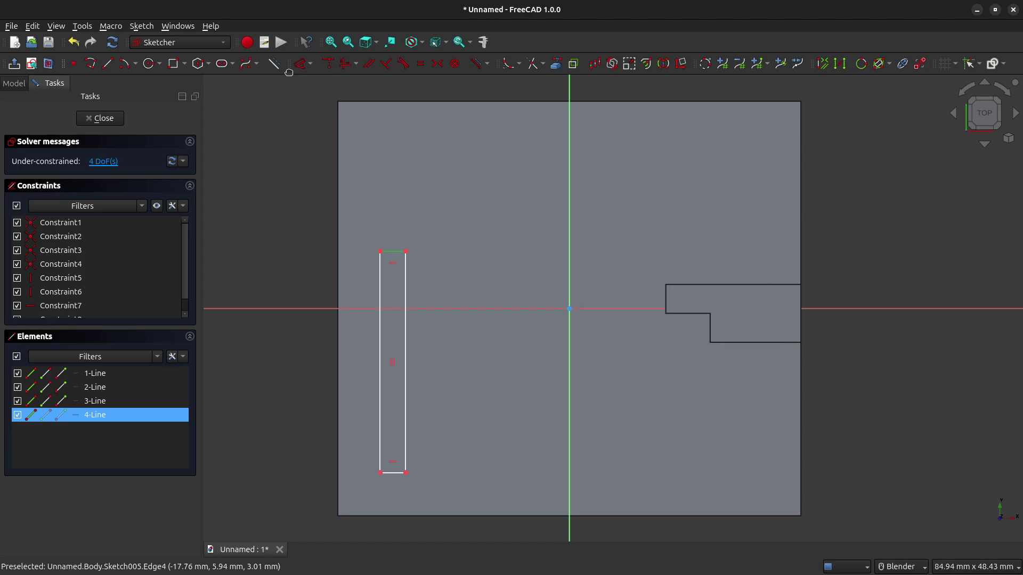
{"action": "left_click", "coordinate": [310, 65]}
{"action": "left_click", "coordinate": [354, 101]}
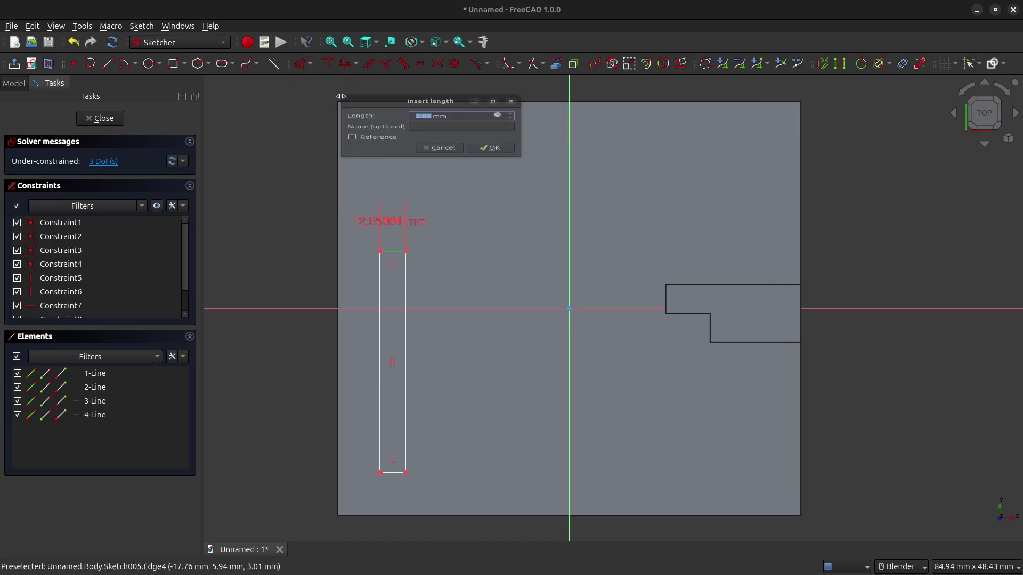
{"action": "type", "text": "4"}
{"action": "key", "text": "Return"}
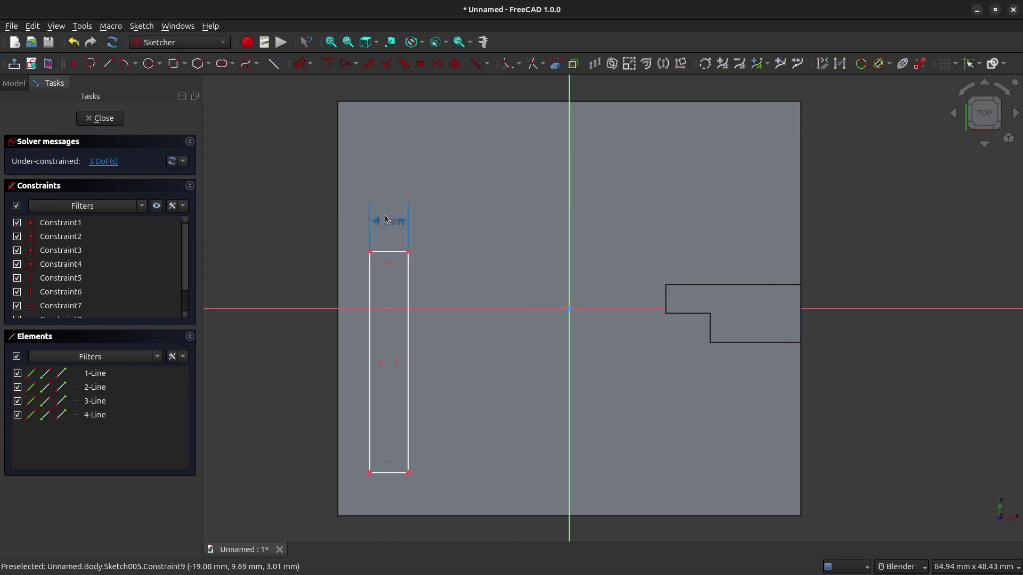
{"action": "left_click_drag", "start_coordinate": [346, 219], "coordinate": [478, 196]}
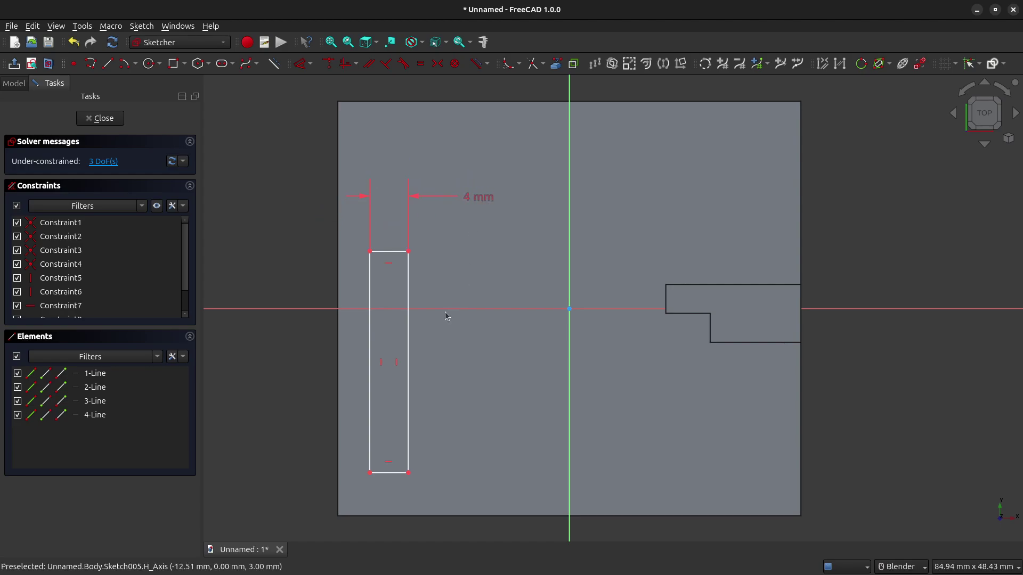
Constrain the rectangle's vertical side to 32 mm and place the dimension beside the rectangle
{"action": "left_click", "coordinate": [408, 338]}
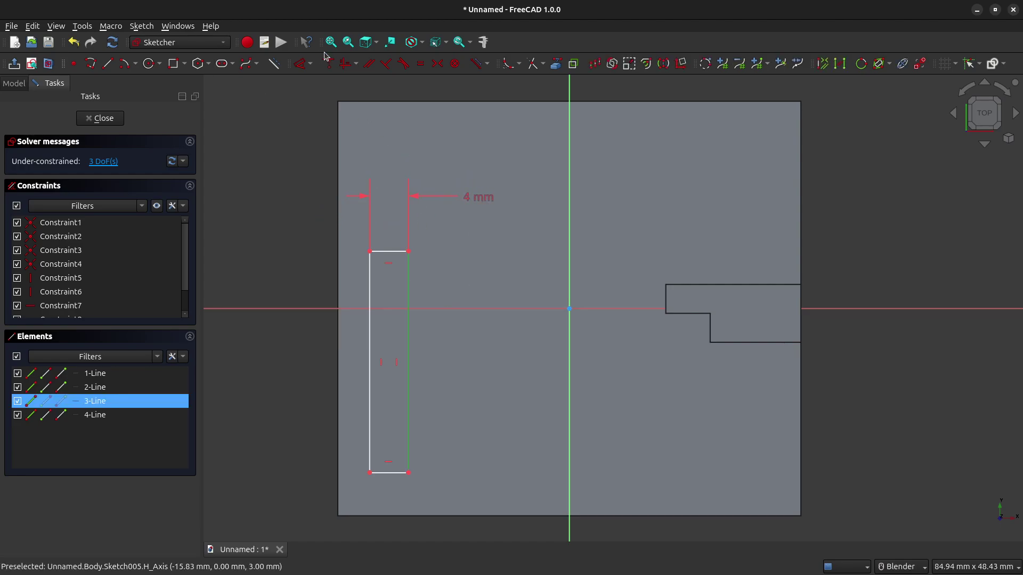
{"action": "left_click", "coordinate": [309, 64]}
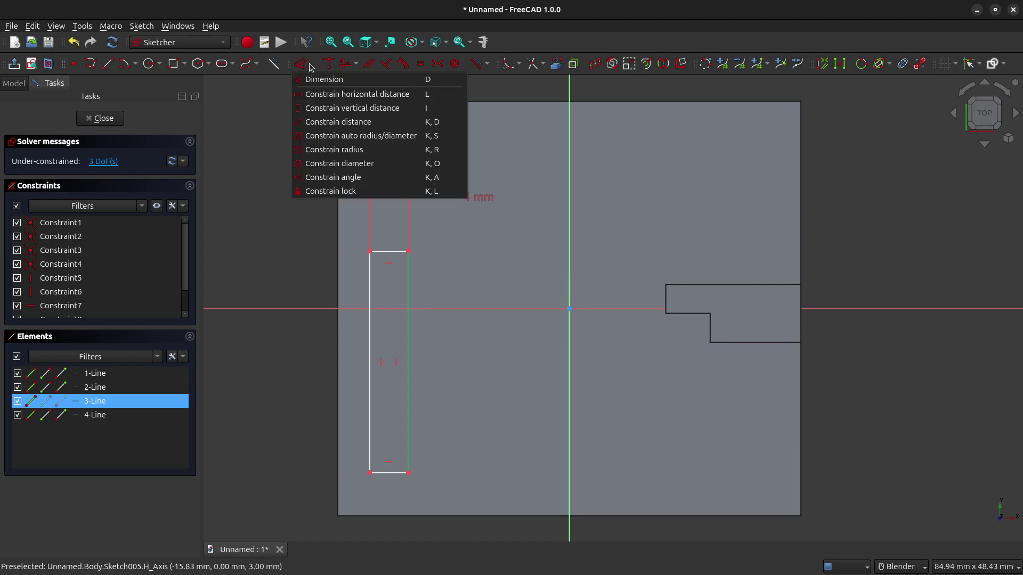
{"action": "left_click", "coordinate": [319, 109]}
{"action": "type", "text": "32"}
{"action": "key", "text": "Return"}
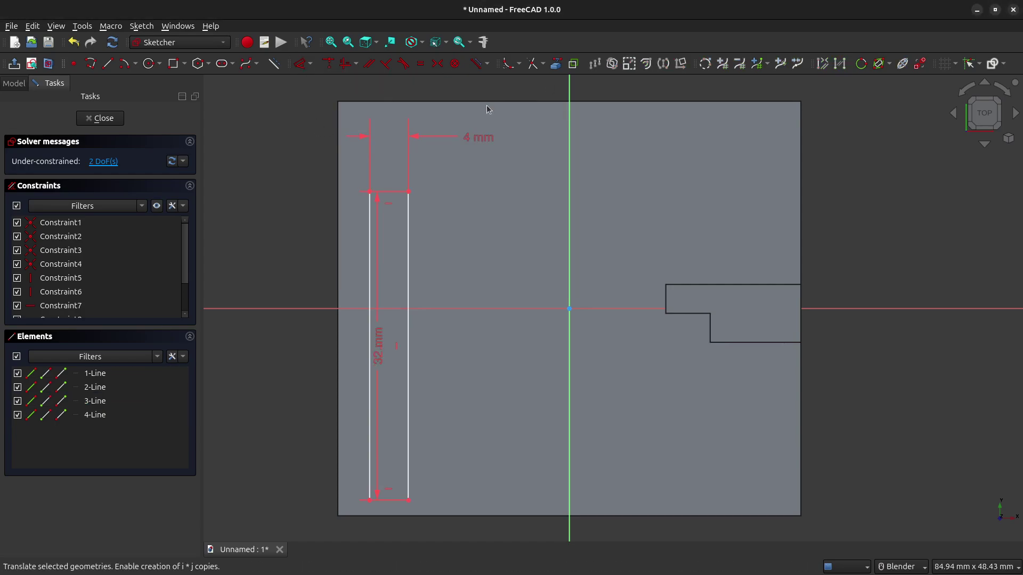
{"action": "left_click_drag", "start_coordinate": [379, 338], "coordinate": [433, 345]}
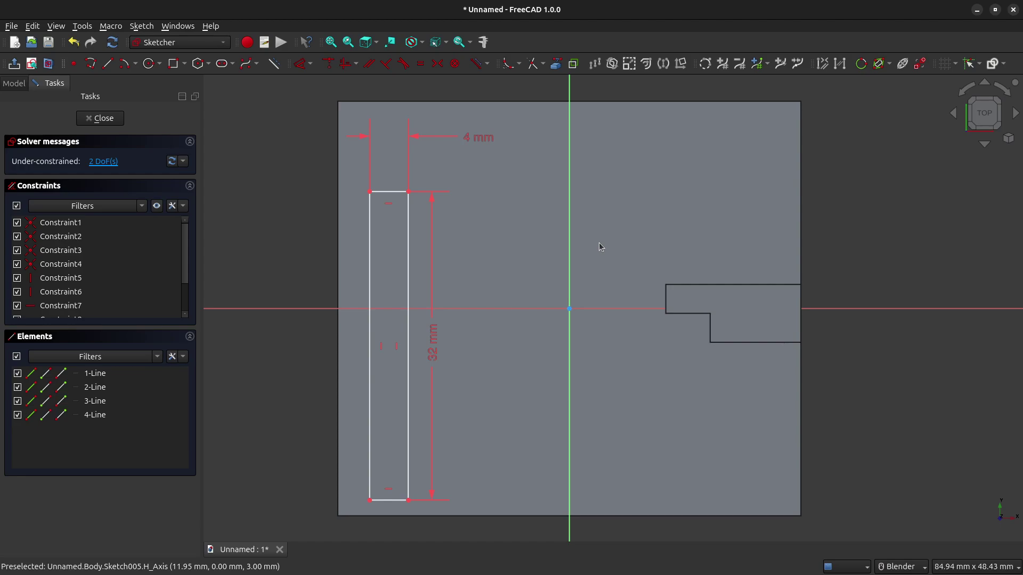
Bring the short edge of the stepped upright that faces the rectangle into the sketch as external geometry
{"action": "left_click", "coordinate": [560, 67]}
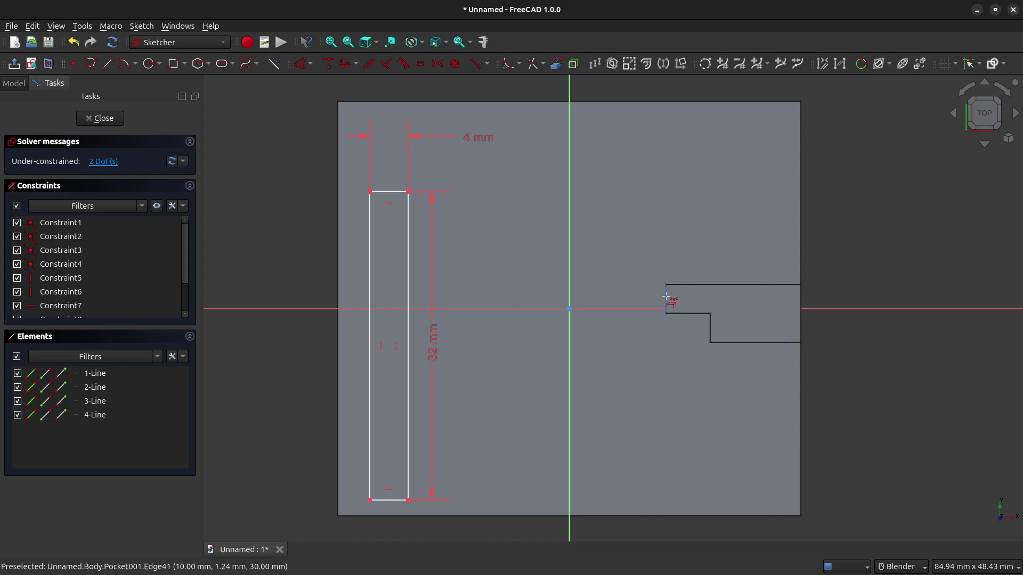
{"action": "left_click", "coordinate": [666, 297]}
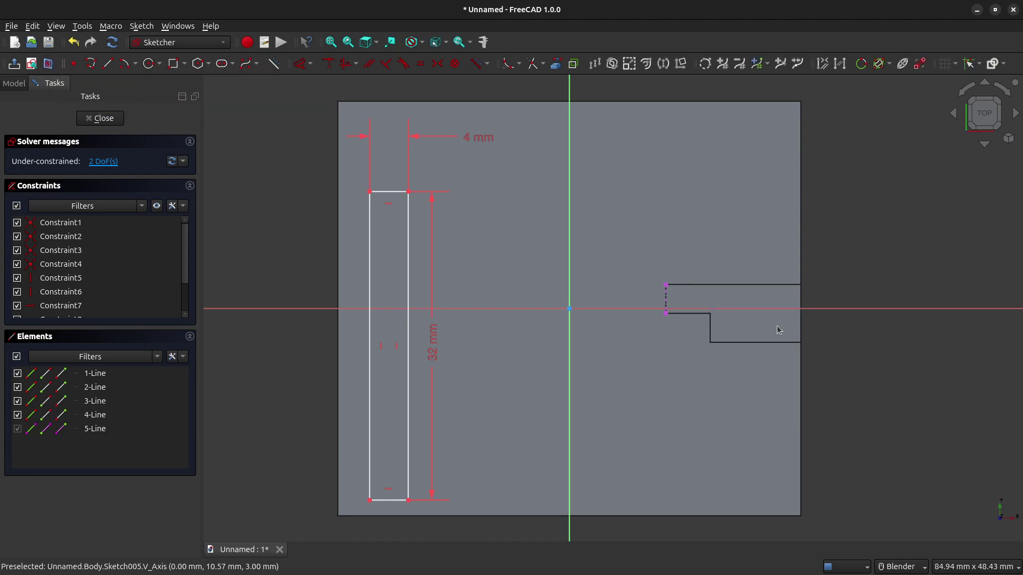
{"action": "scroll", "coordinate": [701, 310], "scroll_direction": "up", "scroll_amount": 2}
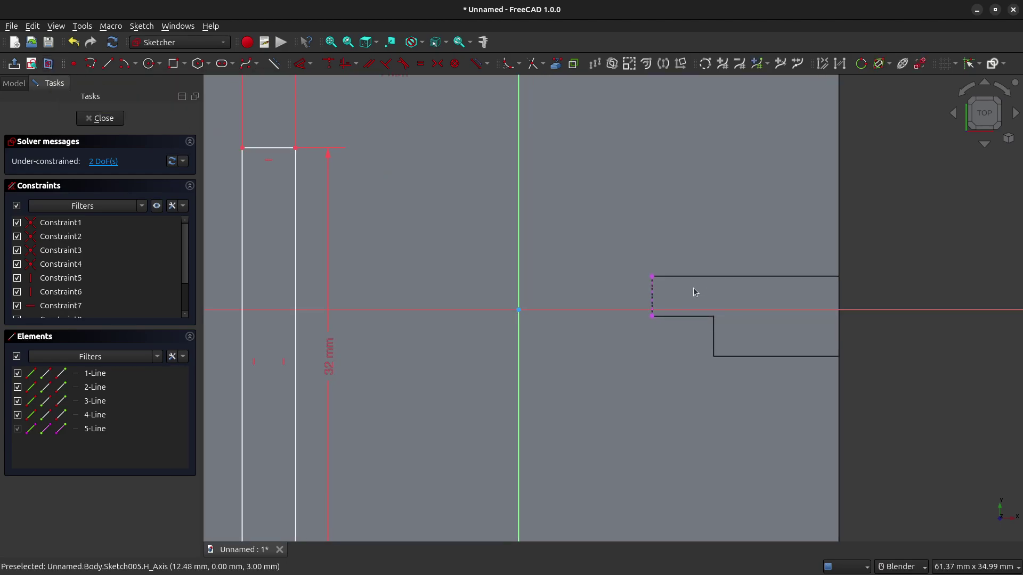
{"action": "scroll", "coordinate": [767, 283], "scroll_direction": "down", "scroll_amount": 2}
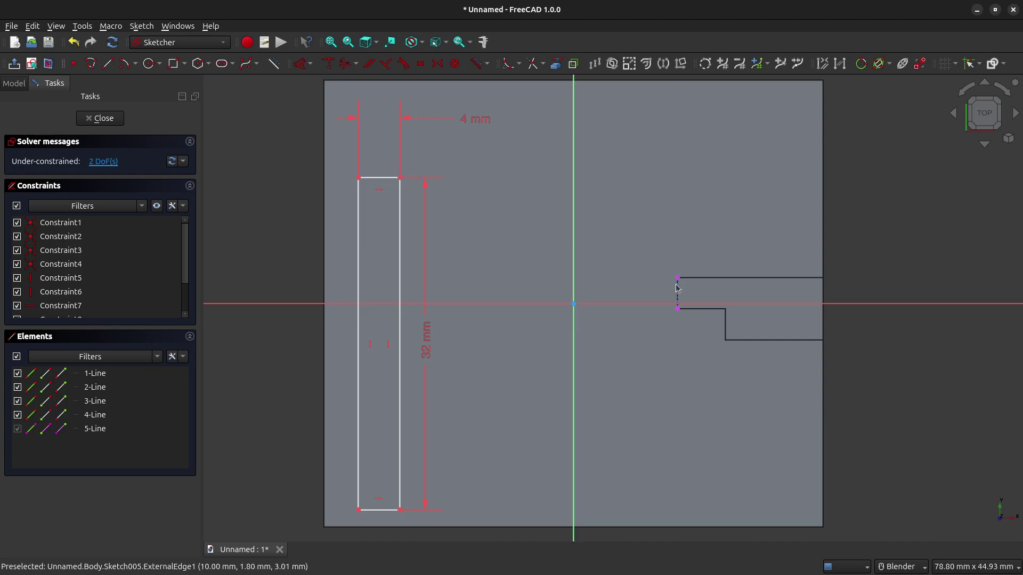
Constrain the horizontal distance between the rectangle's upper inner corner and the projected upright edge to 30 mm and reposition the dimension
{"action": "left_click", "coordinate": [401, 179]}
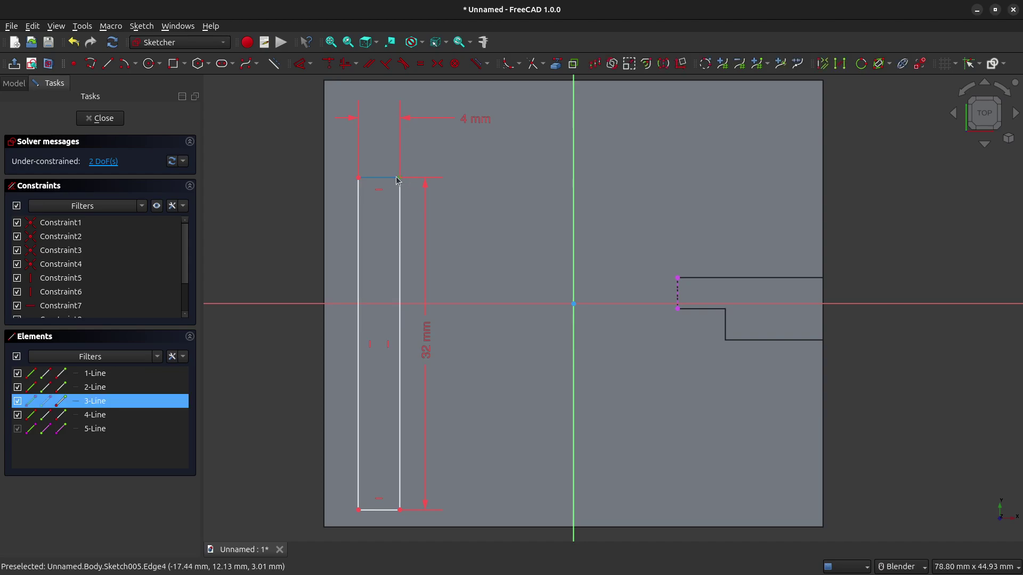
{"action": "left_click", "coordinate": [678, 278]}
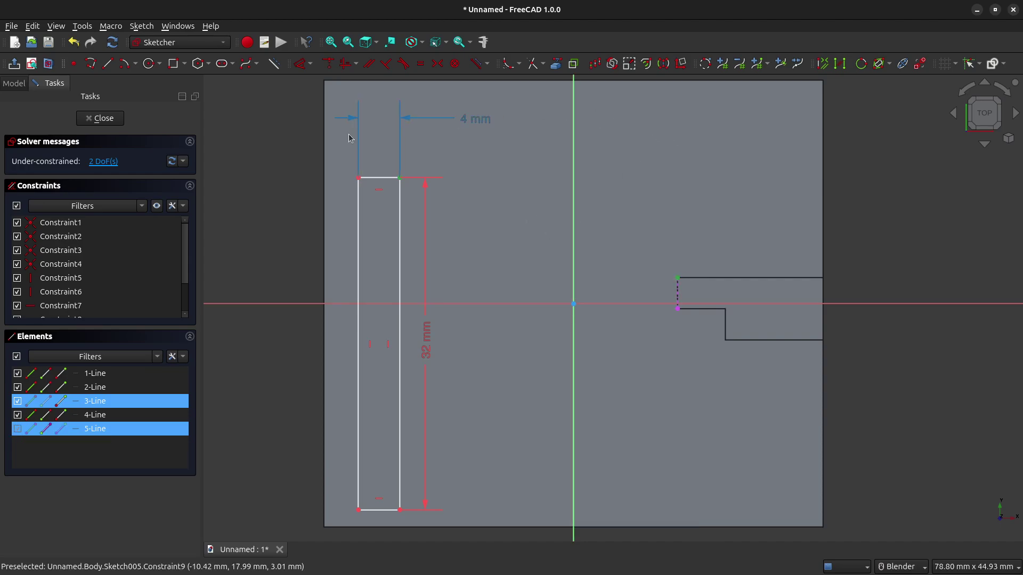
{"action": "left_click", "coordinate": [310, 65]}
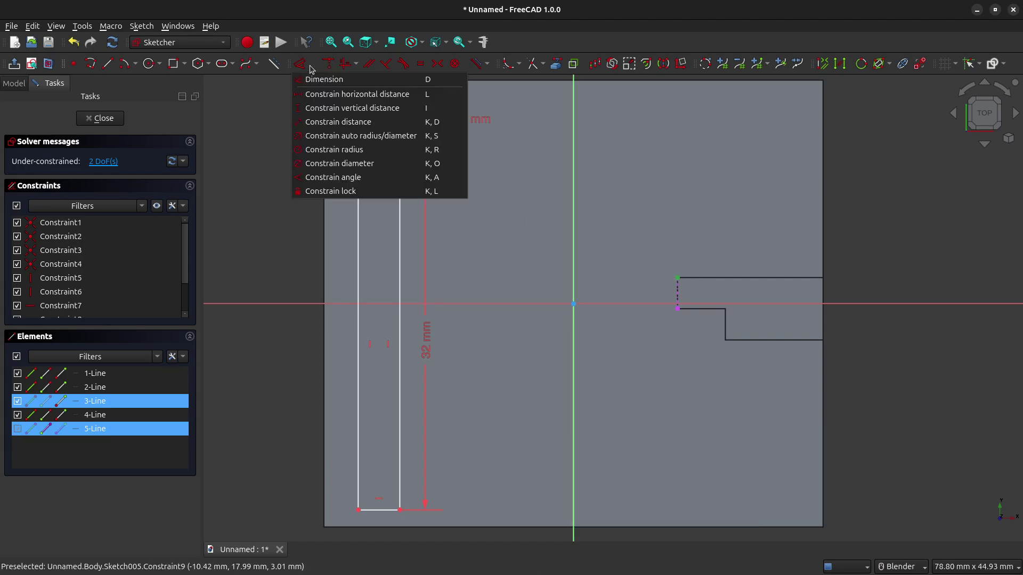
{"action": "left_click", "coordinate": [325, 95]}
{"action": "type", "text": "30"}
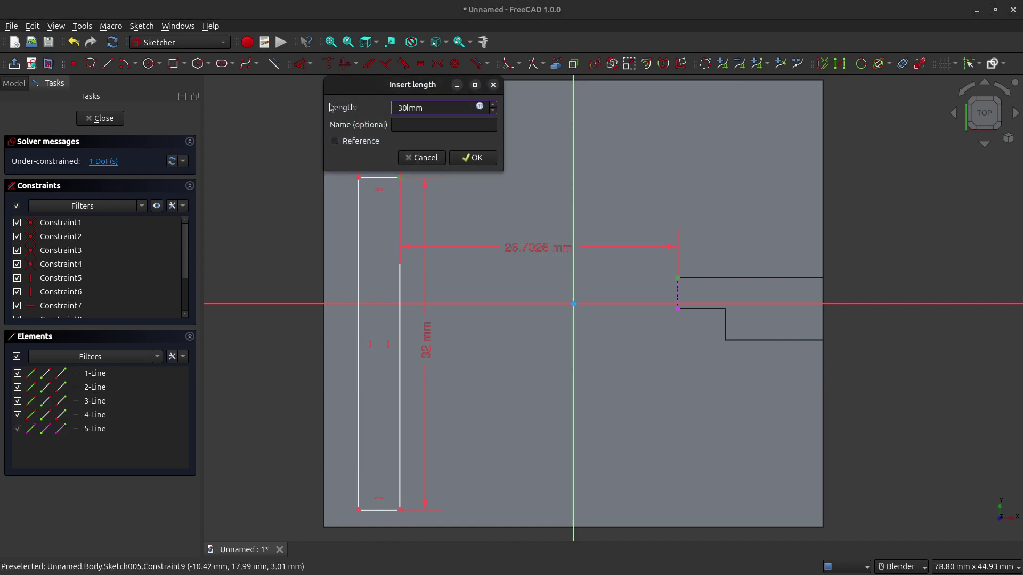
{"action": "key", "text": "Return"}
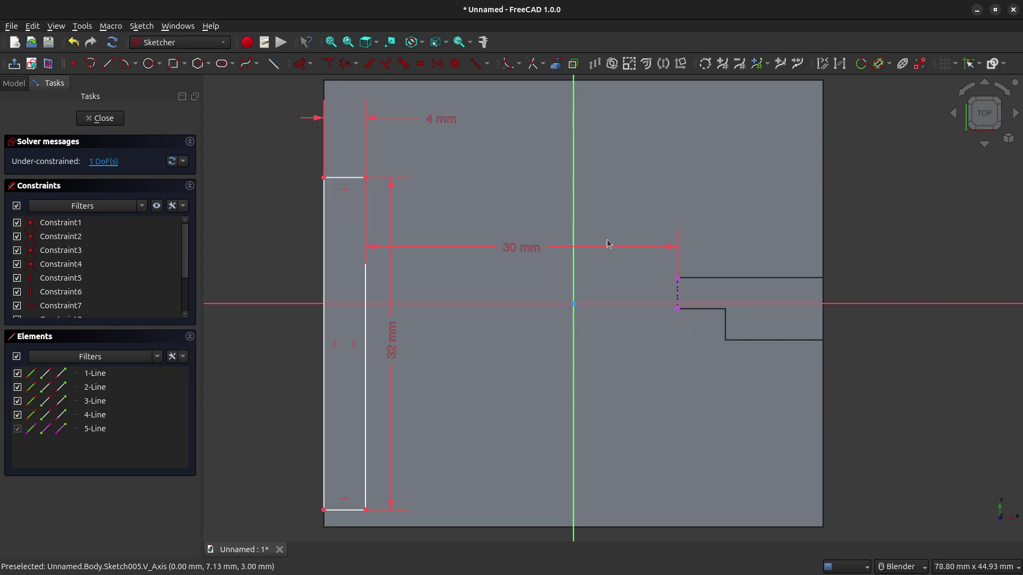
{"action": "left_click_drag", "start_coordinate": [522, 246], "coordinate": [541, 164]}
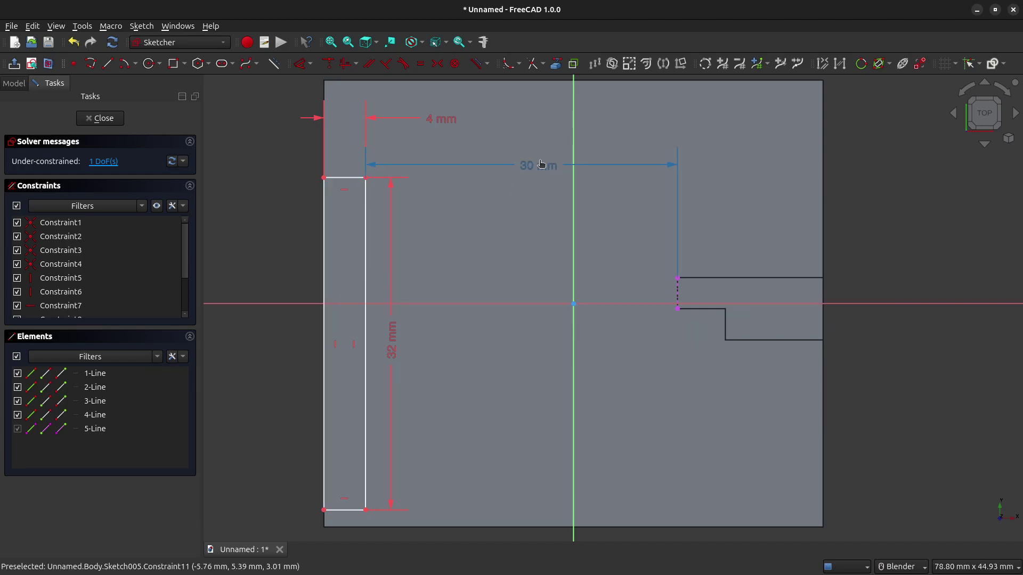
Constrain the vertical distance between the rectangle's upper inner corner and the upper end of the projected edge to 8 mm
{"action": "left_click", "coordinate": [359, 178]}
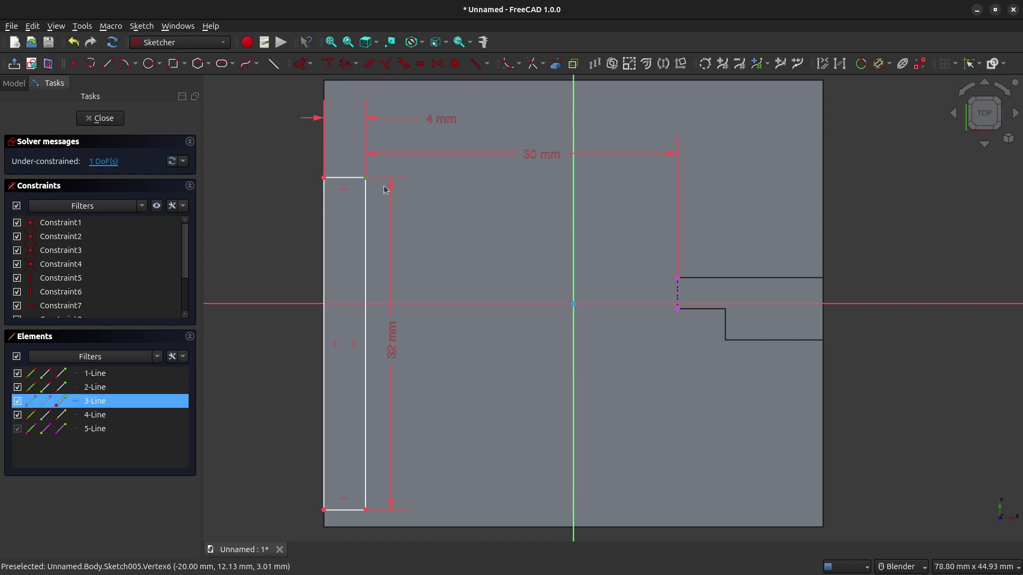
{"action": "left_click", "coordinate": [677, 285]}
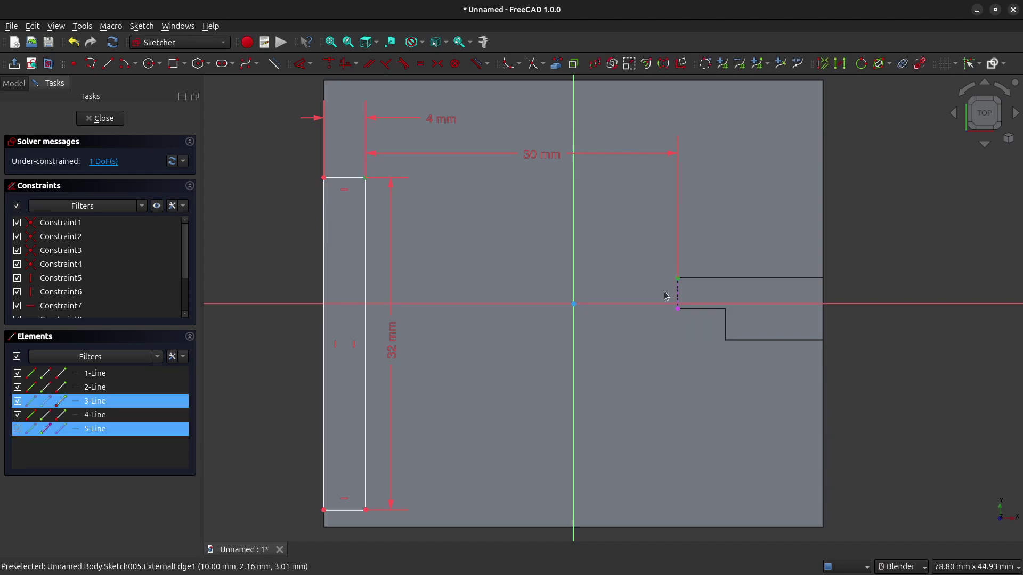
{"action": "left_click", "coordinate": [310, 65]}
{"action": "left_click", "coordinate": [311, 105]}
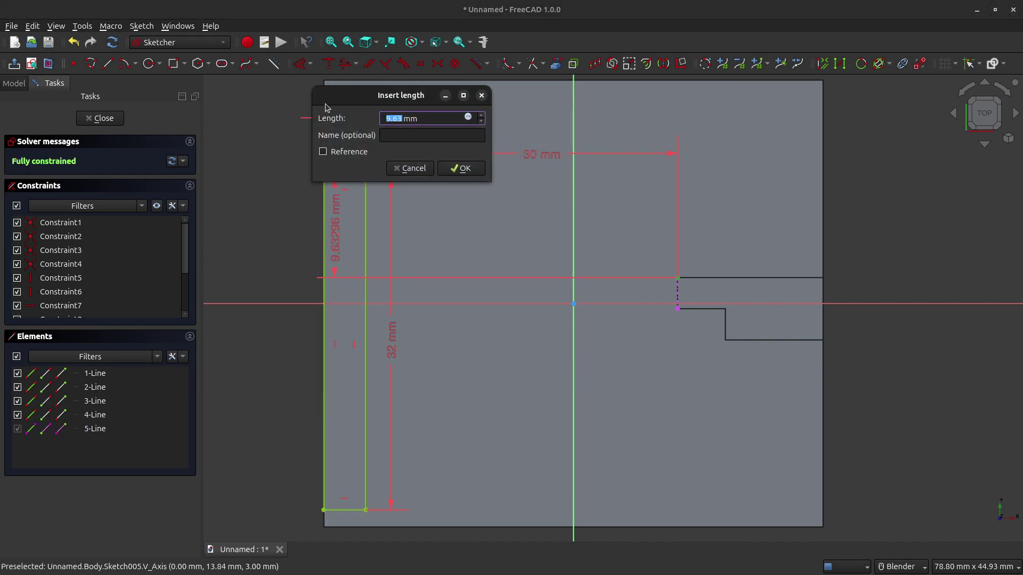
{"action": "type", "text": "8"}
{"action": "key", "text": "Return"}
{"action": "scroll", "coordinate": [537, 289], "scroll_direction": "up", "scroll_amount": 1}
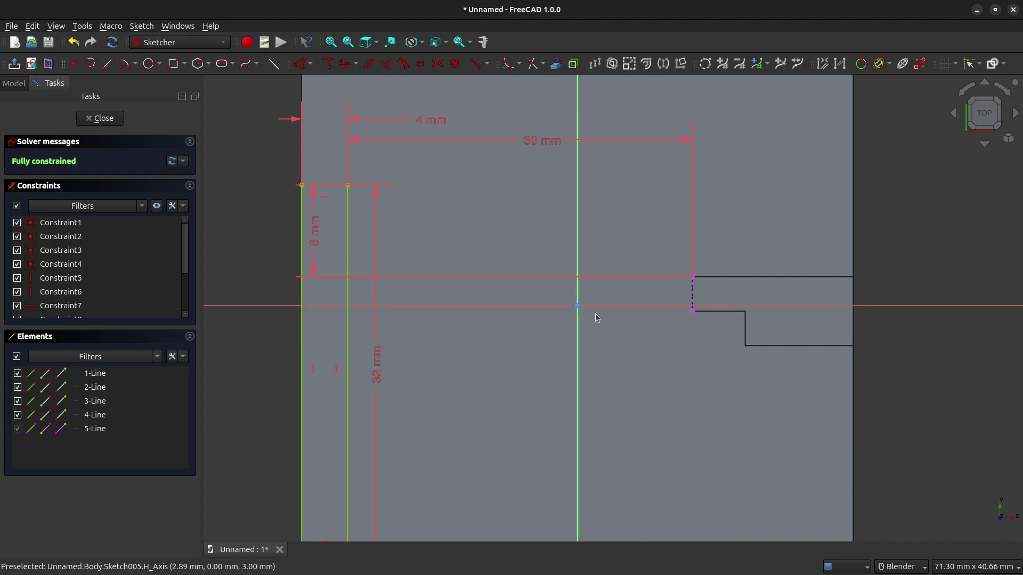
Close the rectangle sketch and pad it 17 mm to form a wall along the plate edge
{"action": "left_click", "coordinate": [105, 118]}
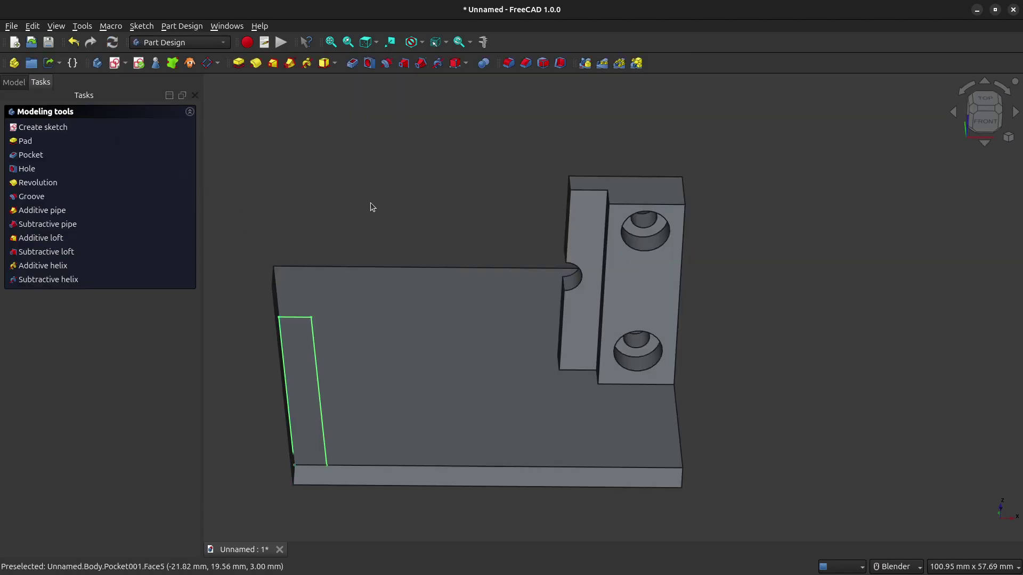
{"action": "left_click", "coordinate": [240, 64]}
{"action": "type", "text": "17"}
{"action": "key", "text": "Return"}
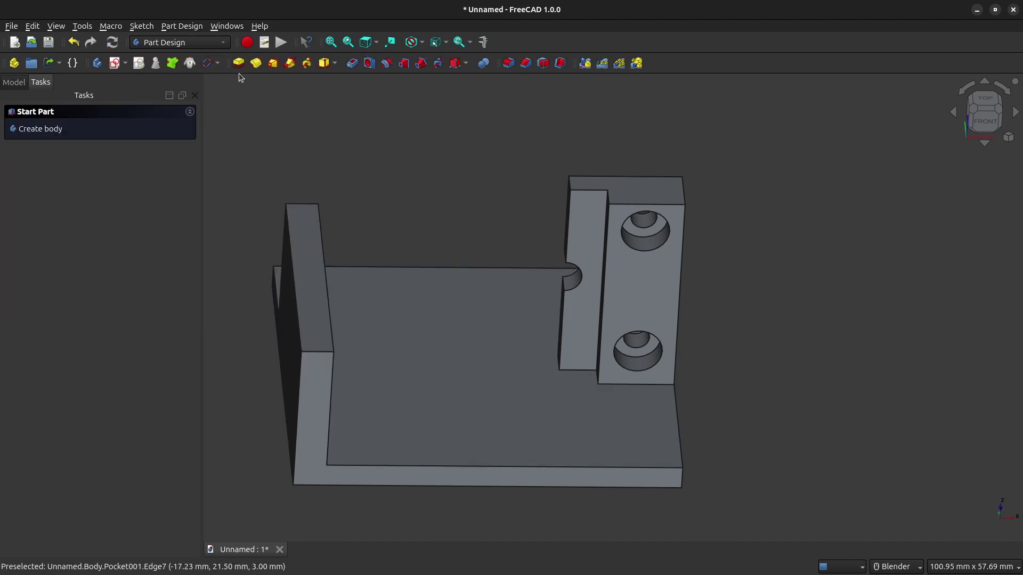
Create a new sketch on the outer face of the padded wall
{"action": "middle_click_drag", "start_coordinate": [497, 397], "coordinate": [387, 380]}
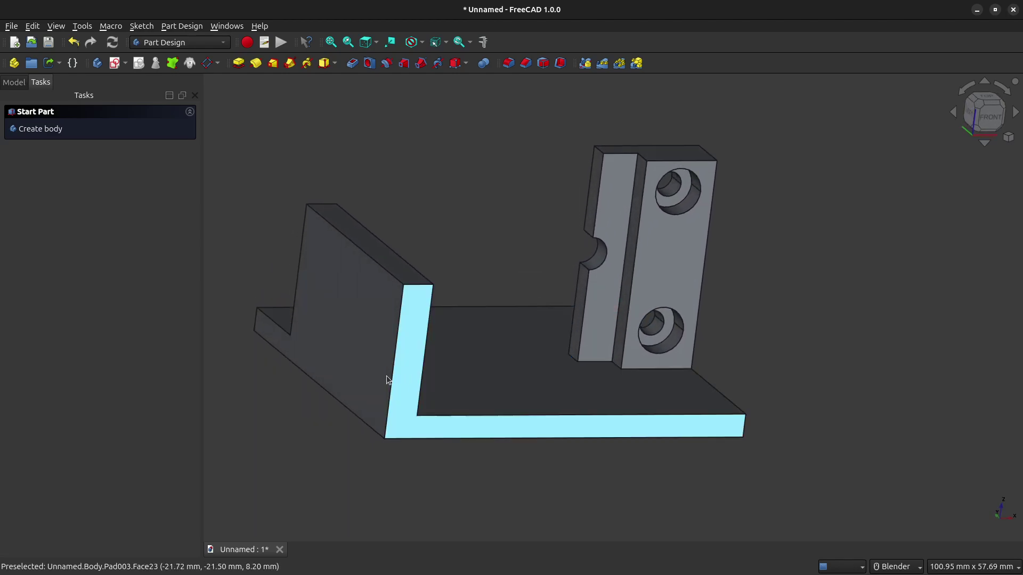
{"action": "middle_click_drag", "start_coordinate": [325, 433], "coordinate": [407, 442]}
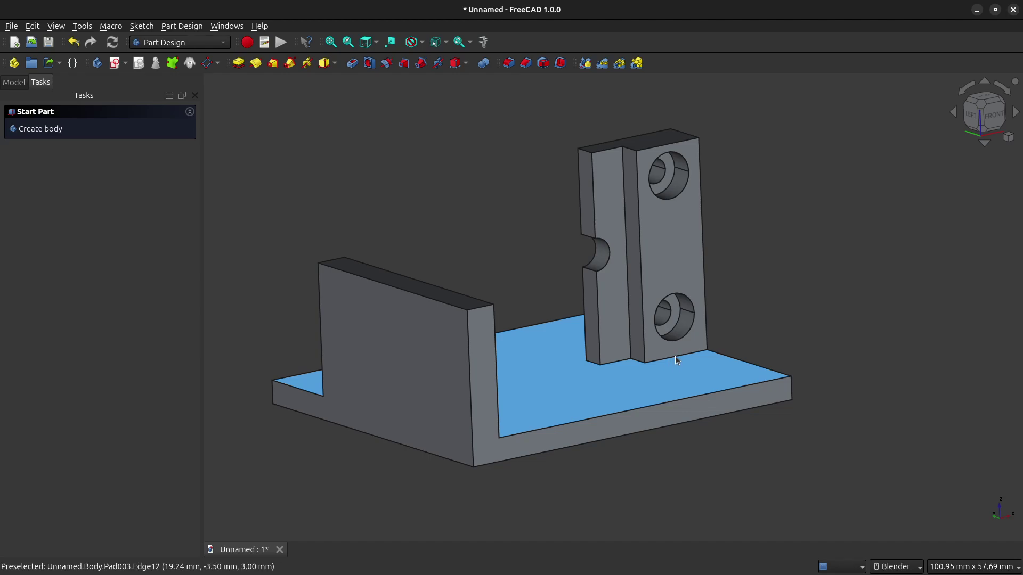
{"action": "middle_click_drag", "start_coordinate": [715, 377], "coordinate": [787, 354]}
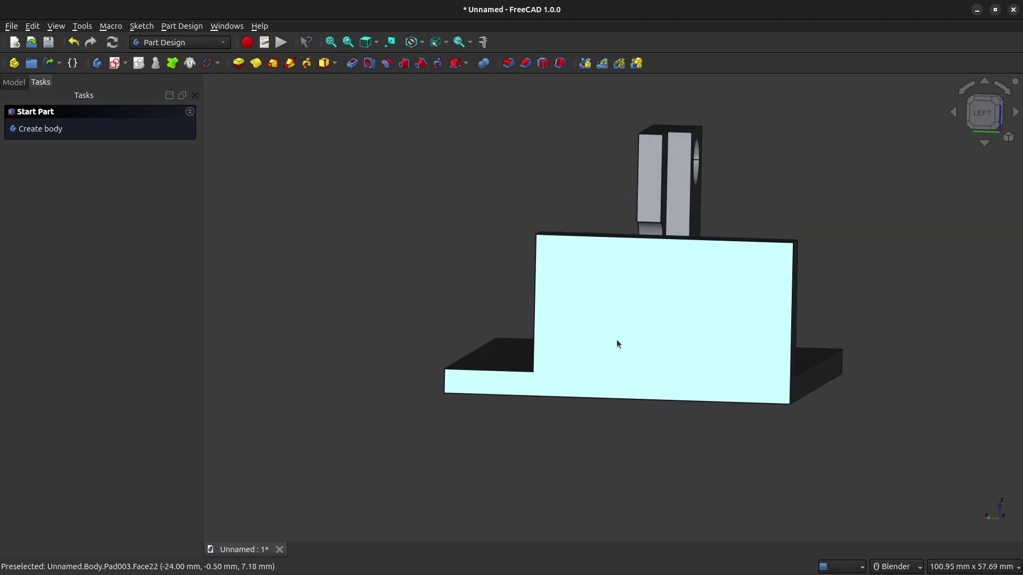
{"action": "middle_click_drag", "start_coordinate": [617, 343], "coordinate": [596, 318]}
{"action": "left_click", "coordinate": [632, 333]}
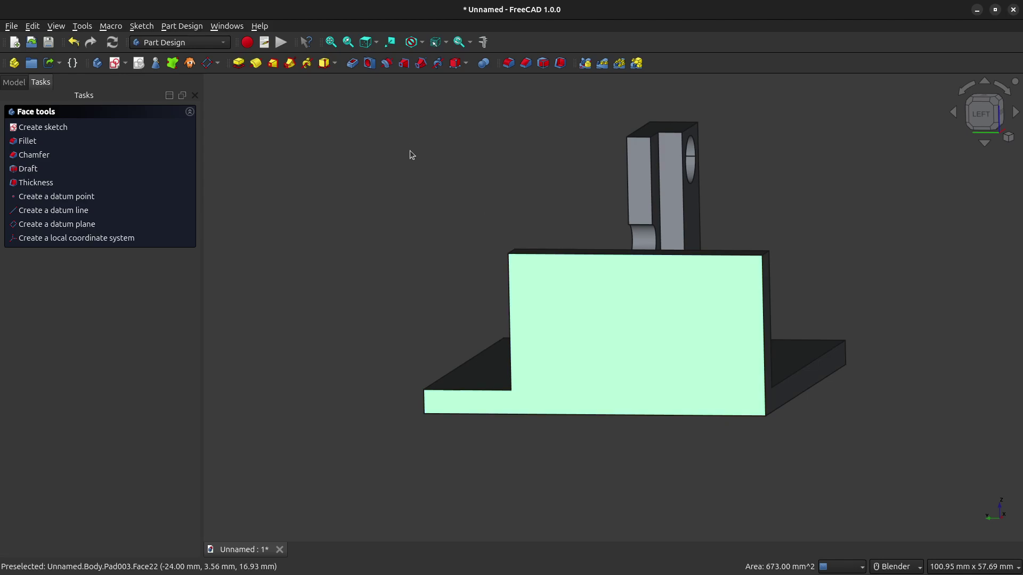
{"action": "left_click", "coordinate": [115, 64]}
{"action": "scroll", "coordinate": [730, 264], "scroll_direction": "up", "scroll_amount": 4}
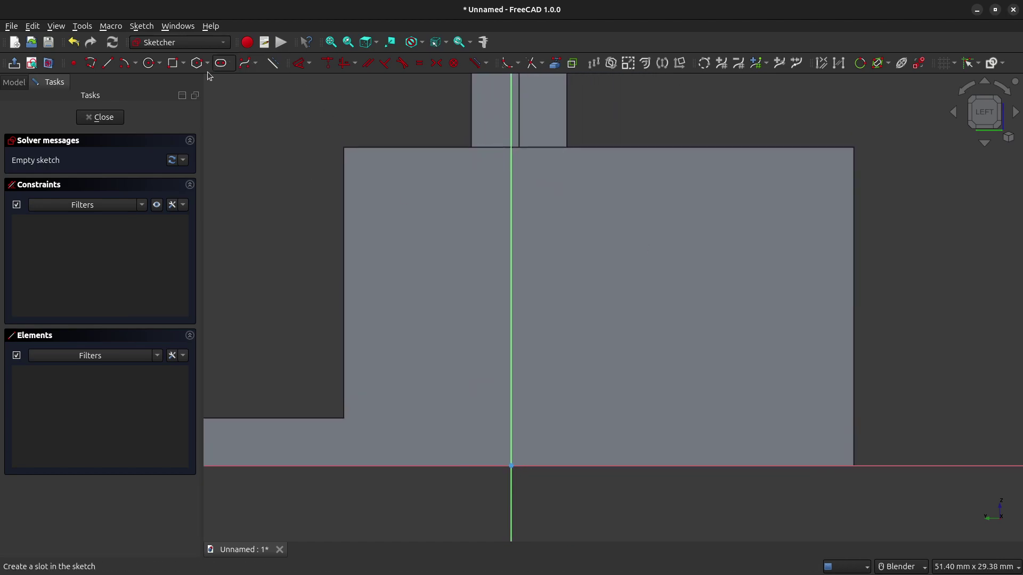
Draw two circles on the wall face, one near each upper corner
{"action": "left_click", "coordinate": [149, 63]}
{"action": "left_click", "coordinate": [399, 200]}
{"action": "left_click", "coordinate": [441, 220]}
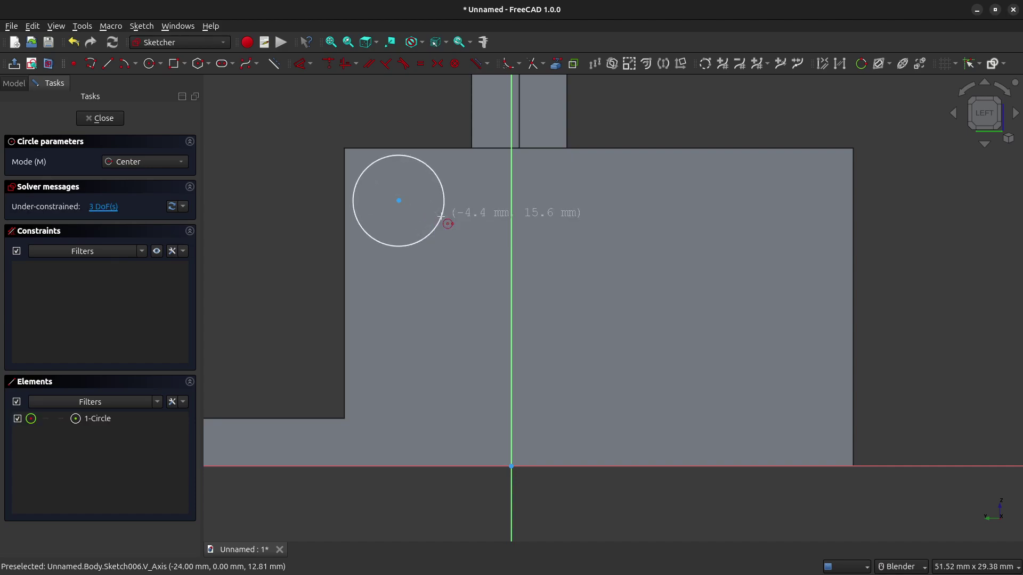
{"action": "left_click", "coordinate": [753, 177]}
{"action": "left_click", "coordinate": [781, 207]}
{"action": "key", "text": "Escape"}
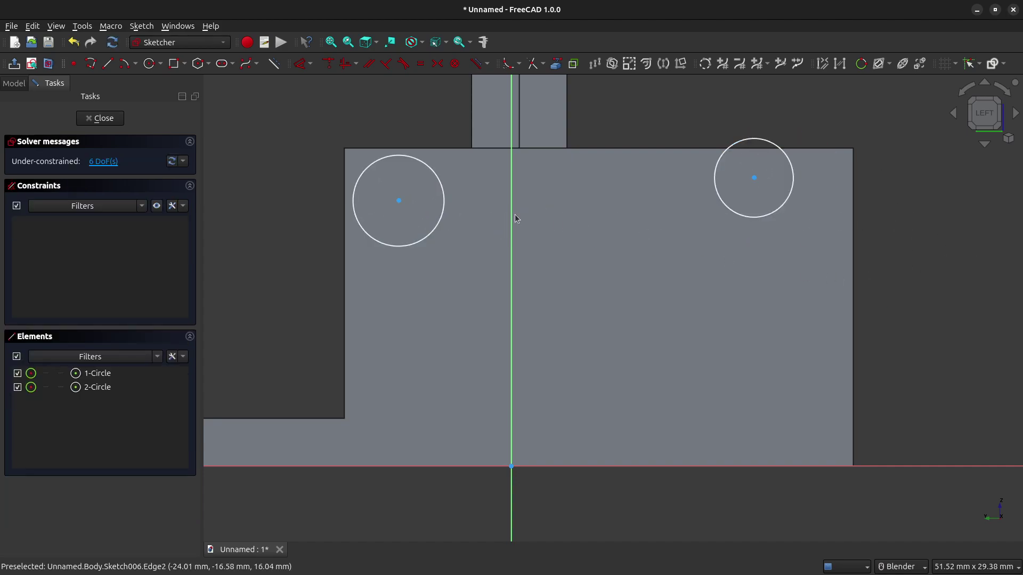
Align the center points of the two circles with a horizontal constraint
{"action": "left_click", "coordinate": [398, 200]}
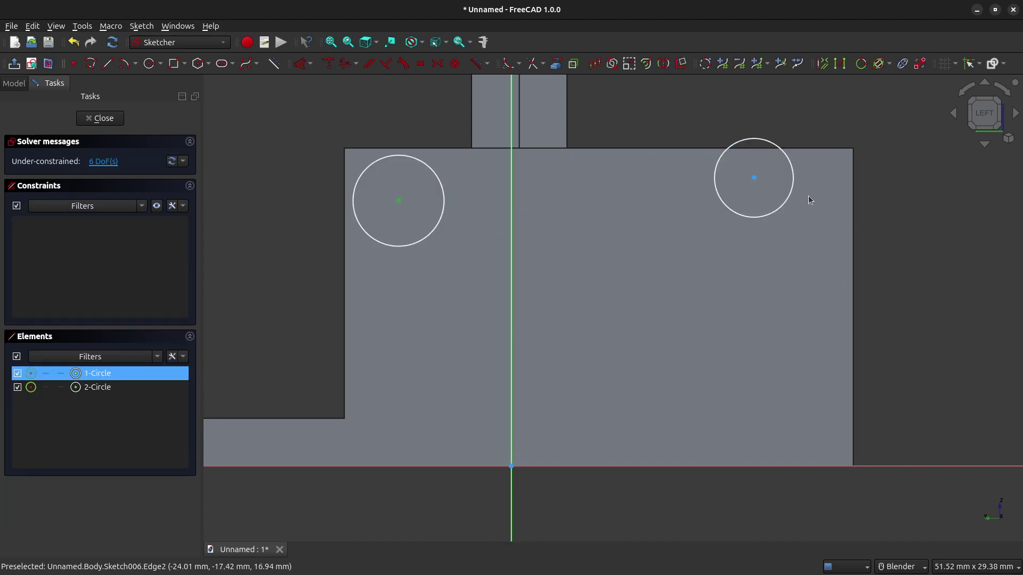
{"action": "left_click", "coordinate": [754, 177]}
{"action": "left_click", "coordinate": [354, 67]}
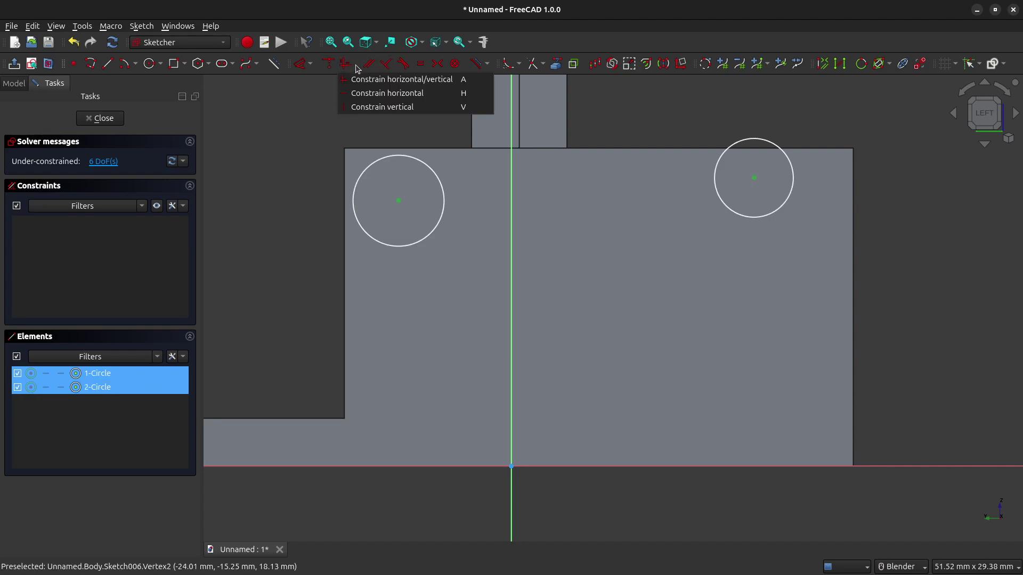
{"action": "left_click", "coordinate": [374, 91]}
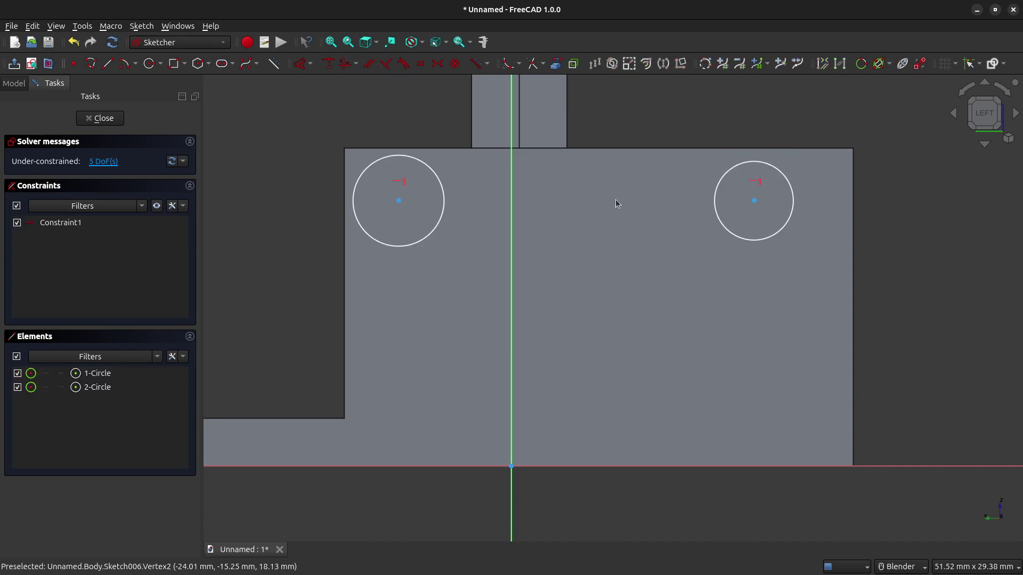
Apply an equal constraint to the two circles on the wall face
{"action": "left_click", "coordinate": [439, 221]}
{"action": "left_click", "coordinate": [750, 242]}
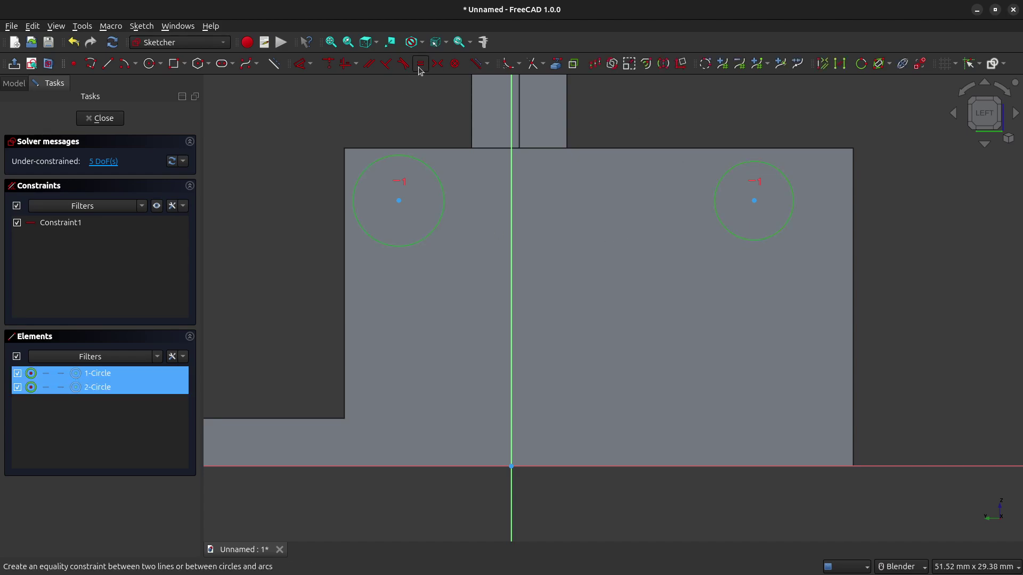
{"action": "left_click", "coordinate": [419, 66]}
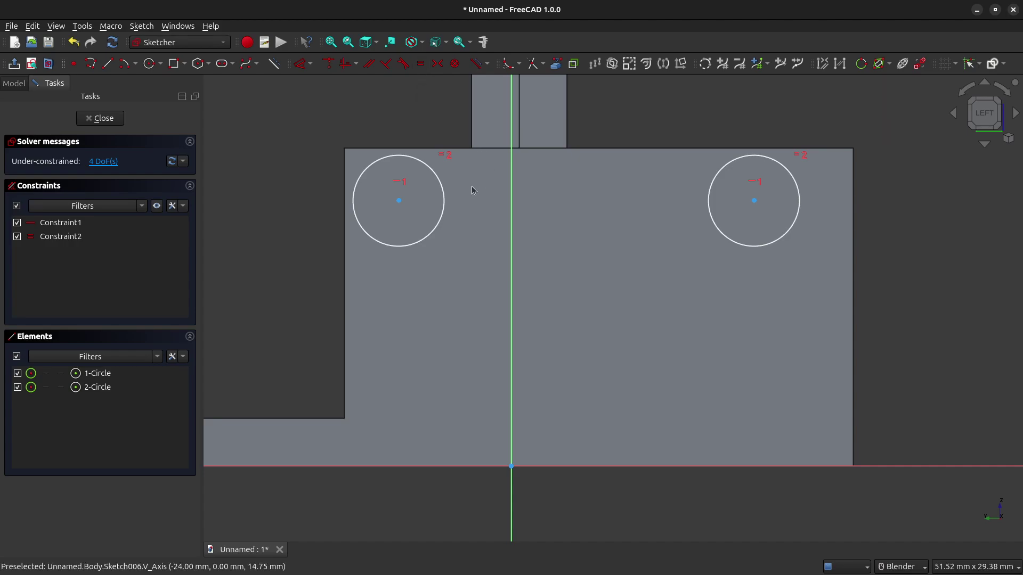
Constrain the diameter of the left circle to 3.2 mm
{"action": "left_click", "coordinate": [444, 208]}
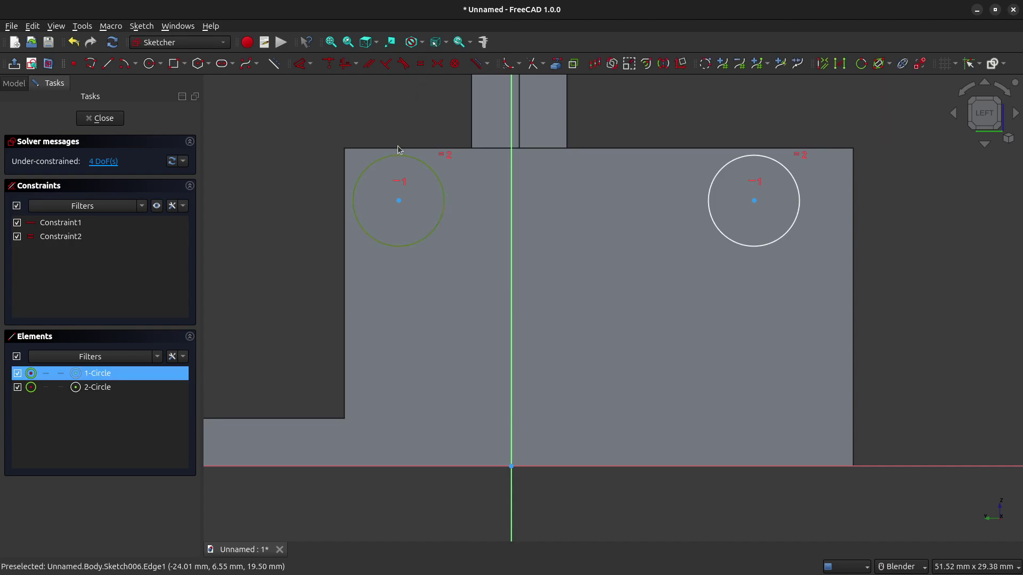
{"action": "left_click", "coordinate": [310, 64]}
{"action": "left_click", "coordinate": [349, 163]}
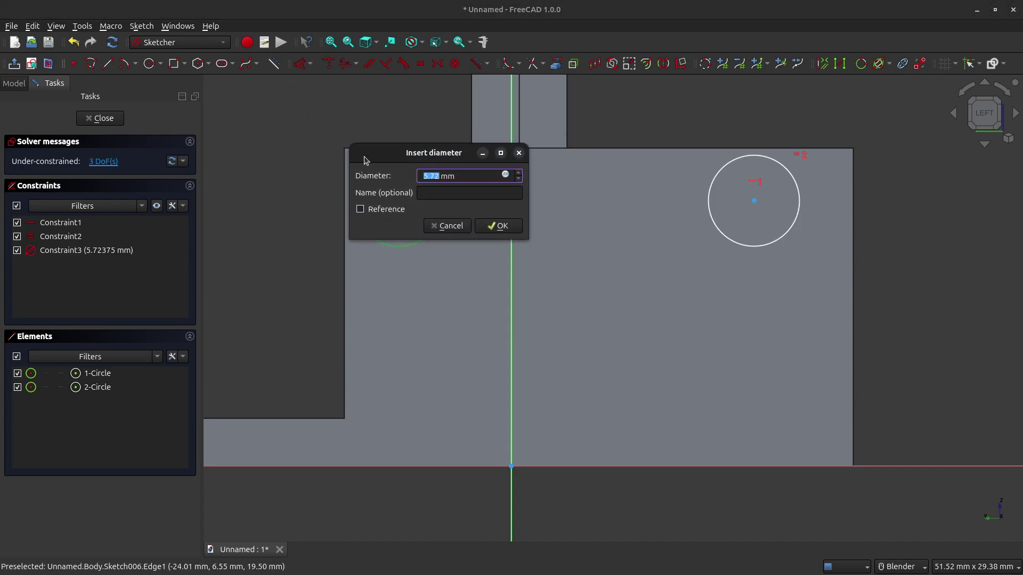
{"action": "type", "text": "3.2"}
{"action": "key", "text": "Return"}
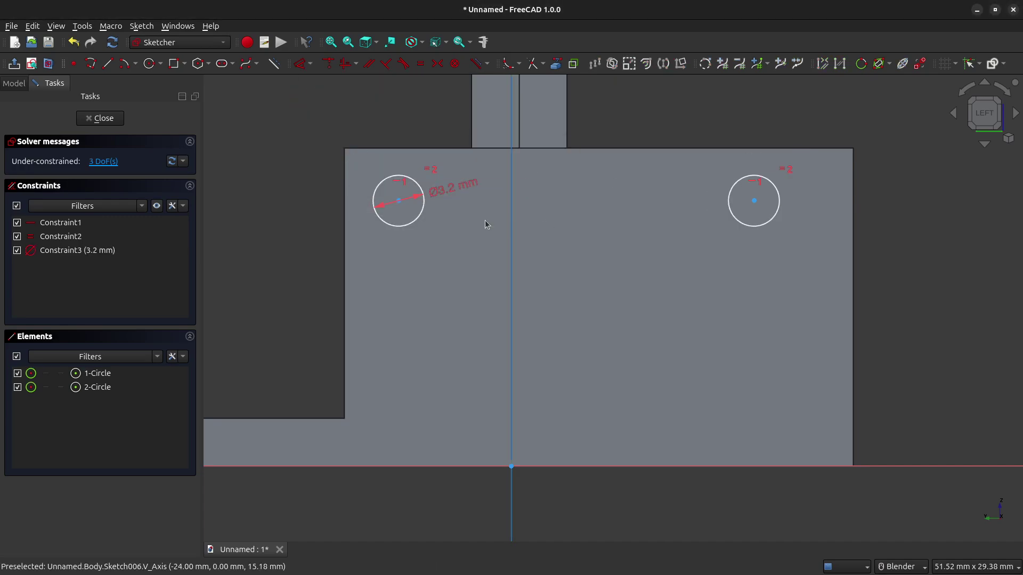
Constrain the horizontal distance between the two circle centers to 20 mm
{"action": "left_click", "coordinate": [399, 202]}
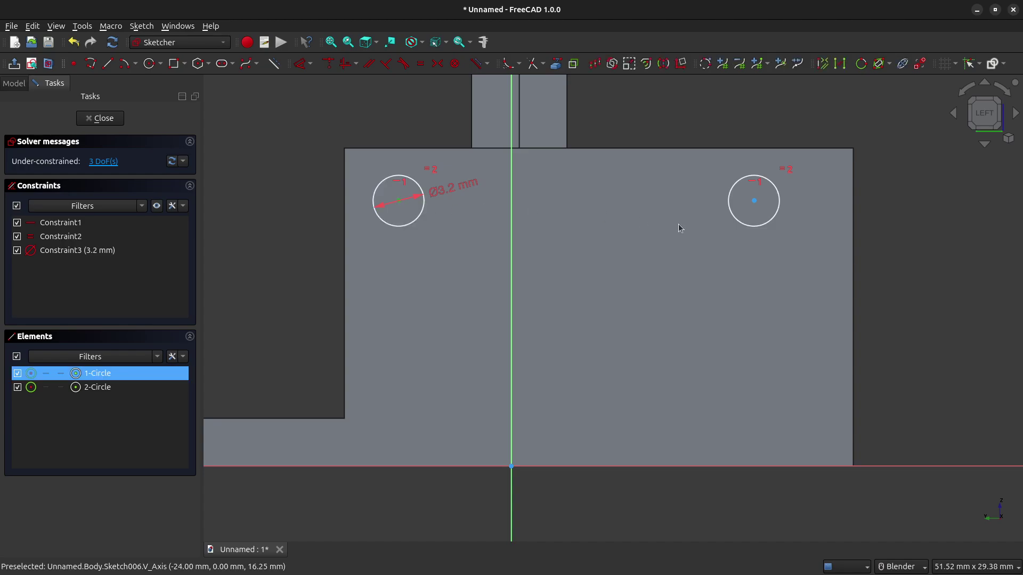
{"action": "left_click", "coordinate": [753, 201]}
{"action": "left_click", "coordinate": [311, 63]}
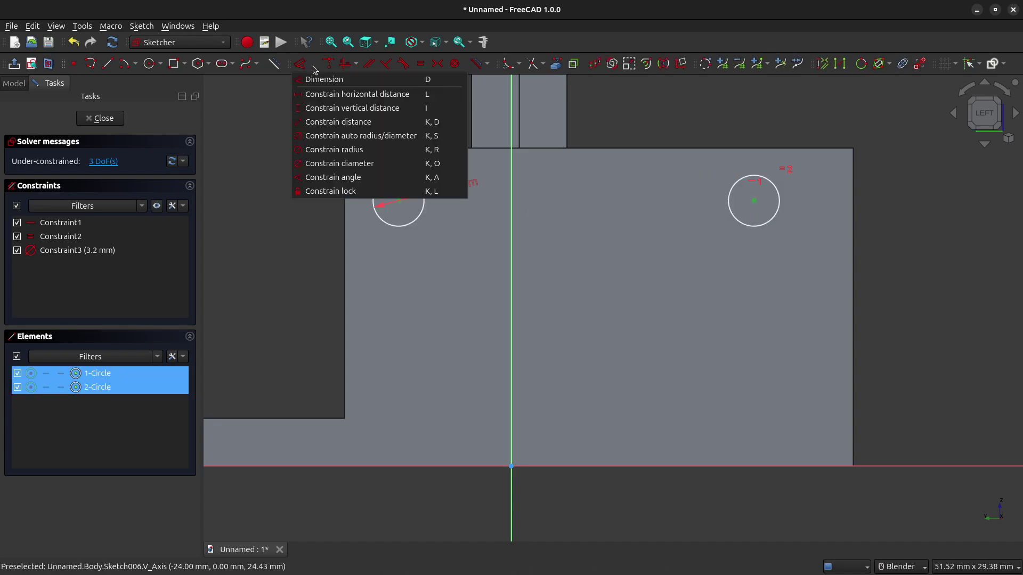
{"action": "left_click", "coordinate": [324, 98]}
{"action": "type", "text": "20"}
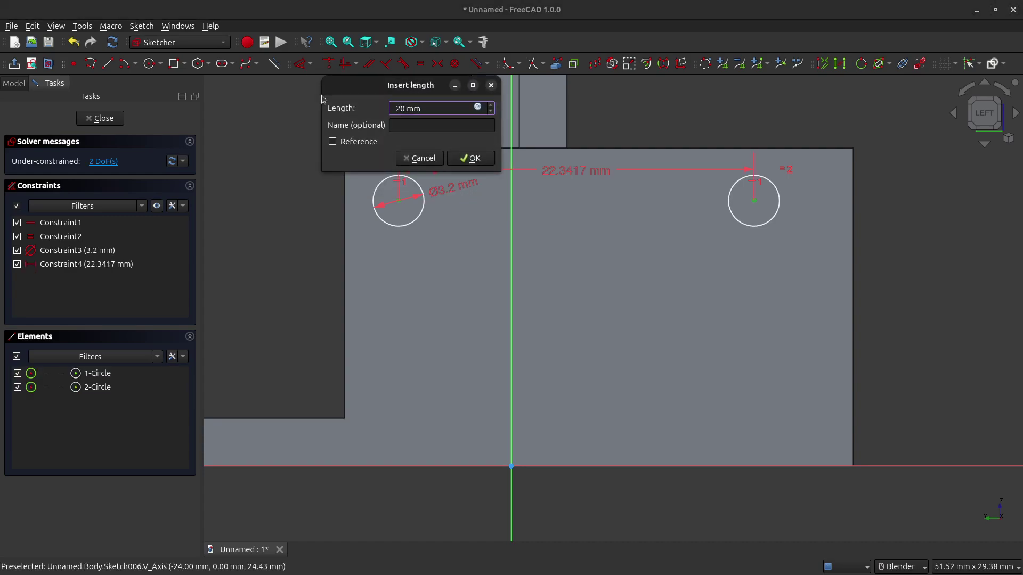
{"action": "key", "text": "Return"}
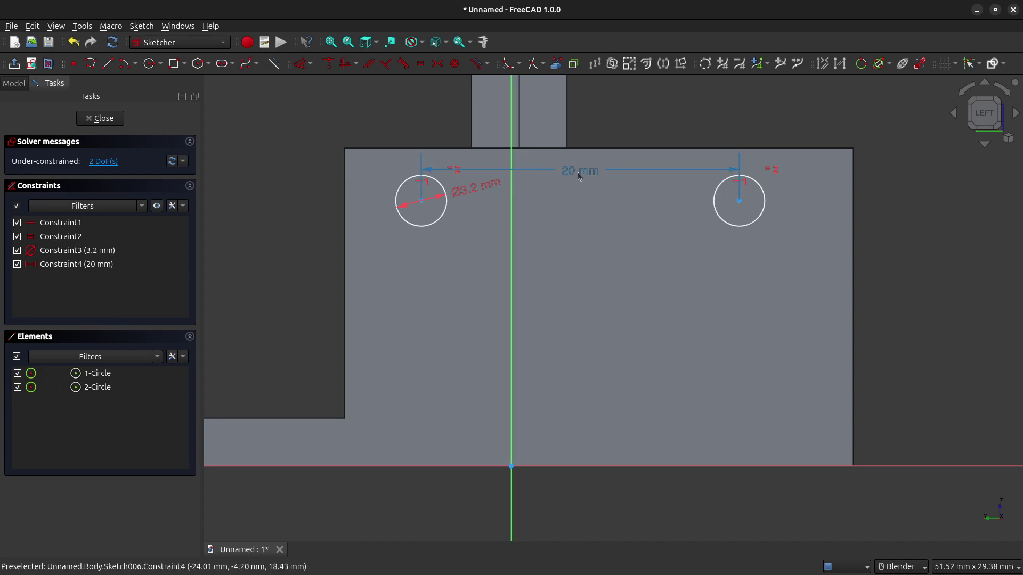
Move the center-spacing dimension higher above the circles and set it to 21 mm
{"action": "left_click_drag", "start_coordinate": [579, 171], "coordinate": [579, 162]}
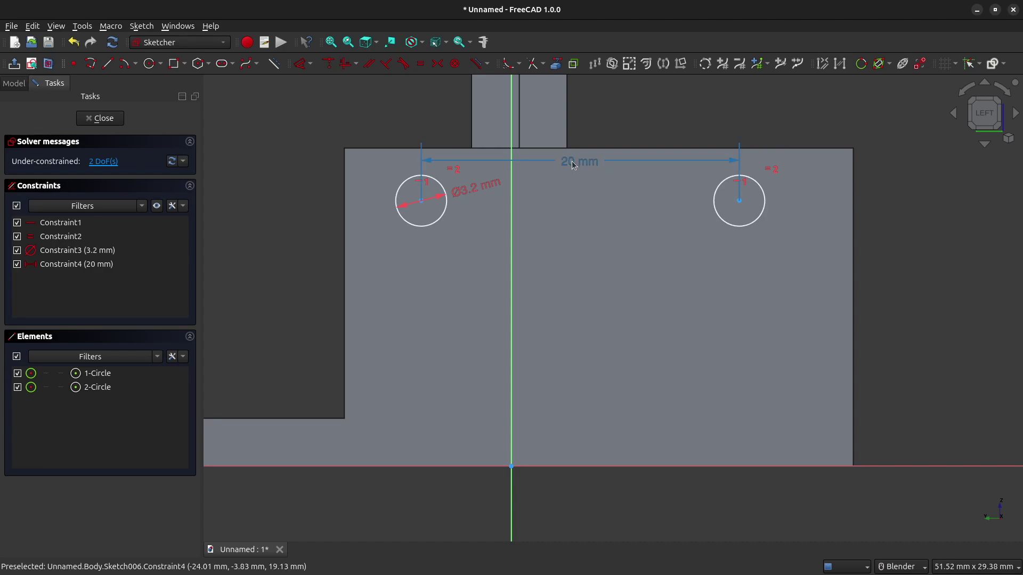
{"action": "double_click", "coordinate": [574, 163]}
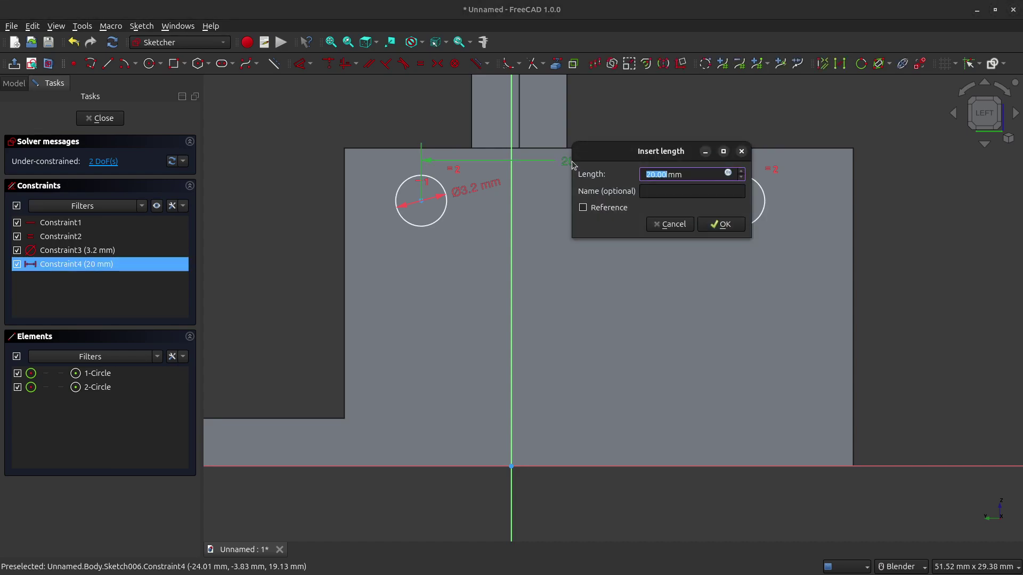
{"action": "type", "text": "21"}
{"action": "key", "text": "Return"}
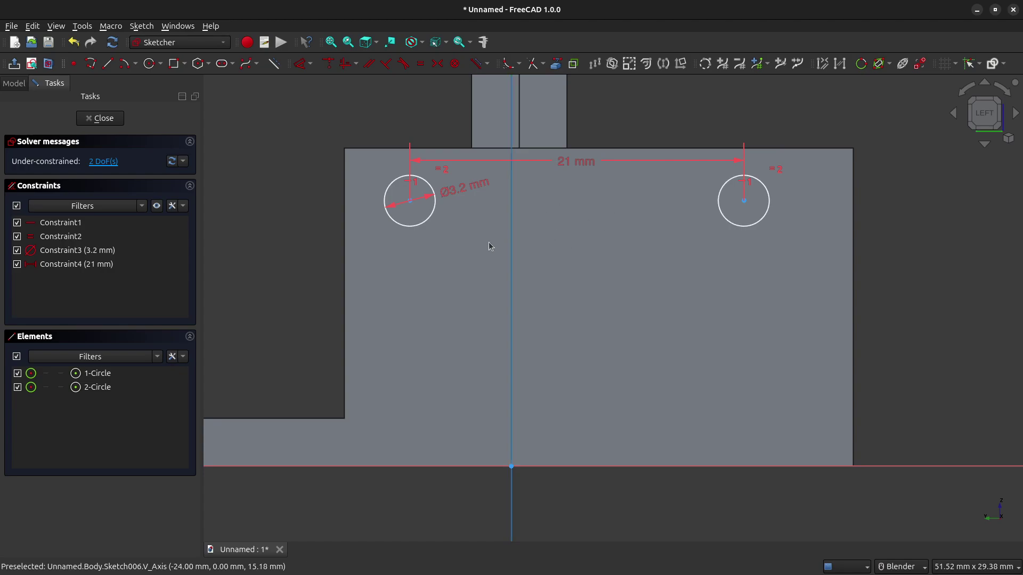
Shift the circle pair lower on the wall face and project the wall's upper edge as external geometry
{"action": "left_click_drag", "start_coordinate": [426, 212], "coordinate": [451, 237]}
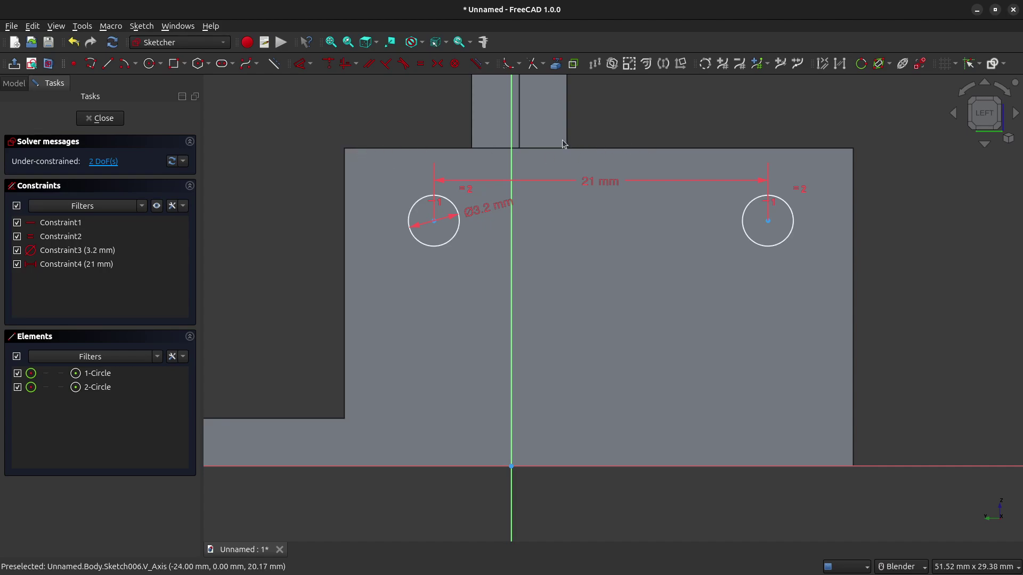
{"action": "left_click", "coordinate": [555, 65]}
{"action": "left_click", "coordinate": [407, 149]}
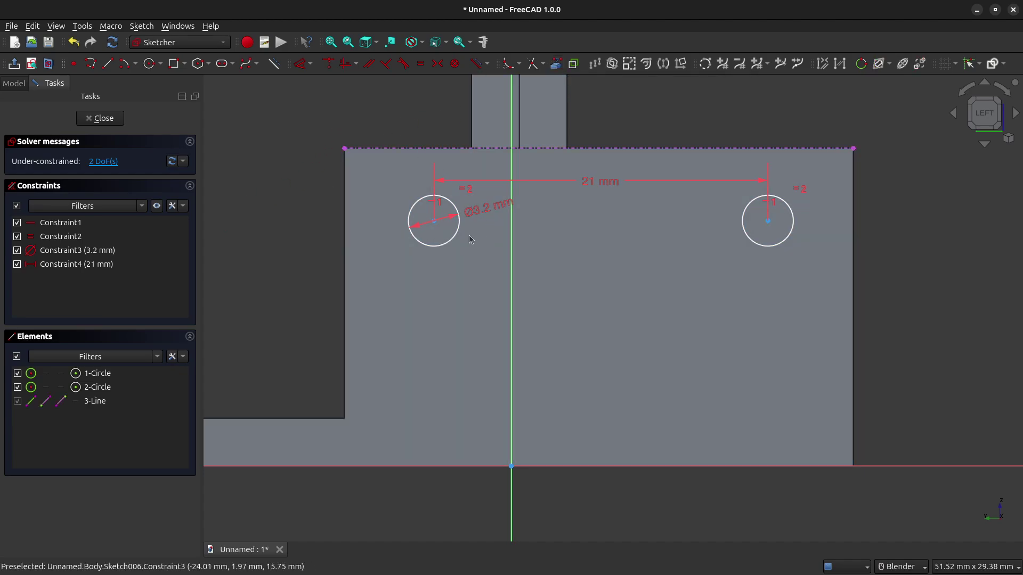
Constrain the horizontal distance from the left circle's center to the wall's upper-left corner to 5.5 mm and place the dimension above the wall
{"action": "scroll", "coordinate": [431, 235], "scroll_direction": "up", "scroll_amount": 2}
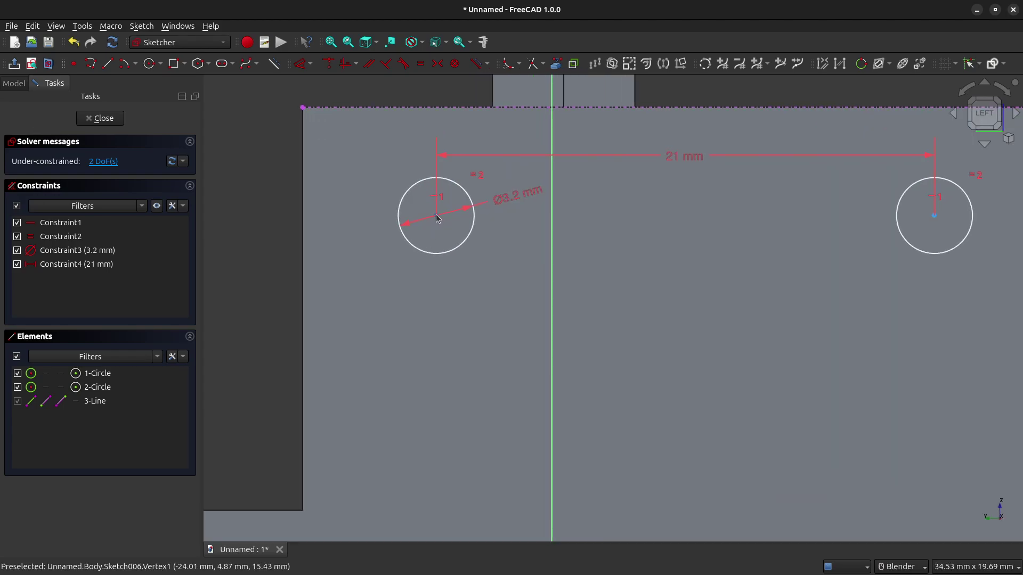
{"action": "left_click", "coordinate": [437, 217]}
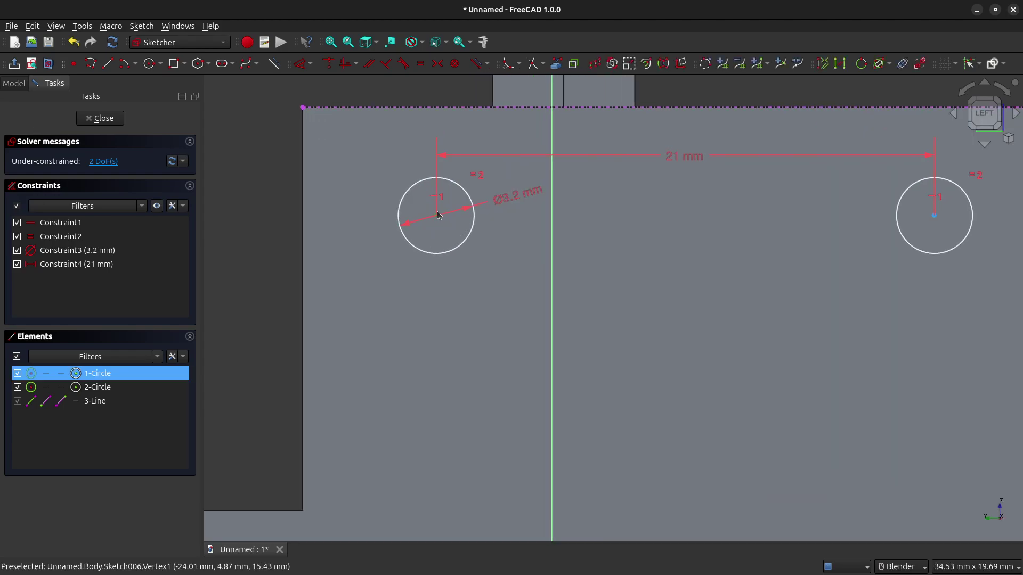
{"action": "left_click", "coordinate": [304, 109]}
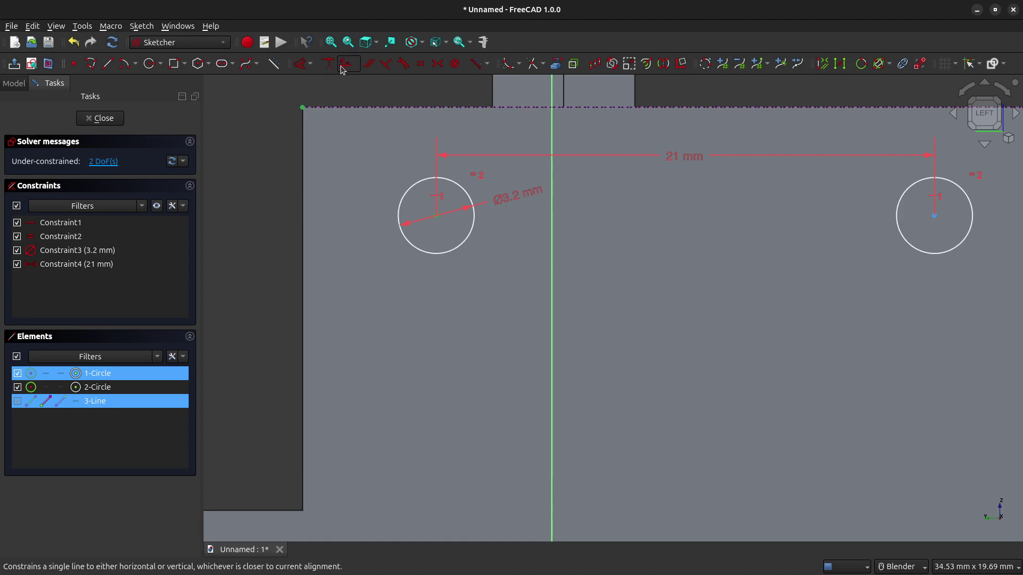
{"action": "left_click", "coordinate": [311, 64]}
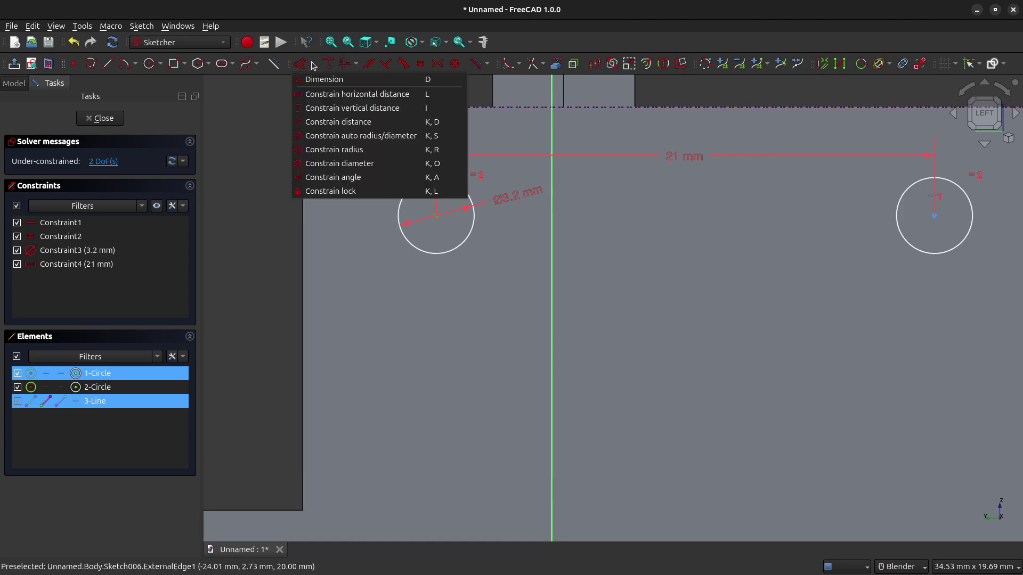
{"action": "left_click", "coordinate": [323, 96]}
{"action": "type", "text": "5.5"}
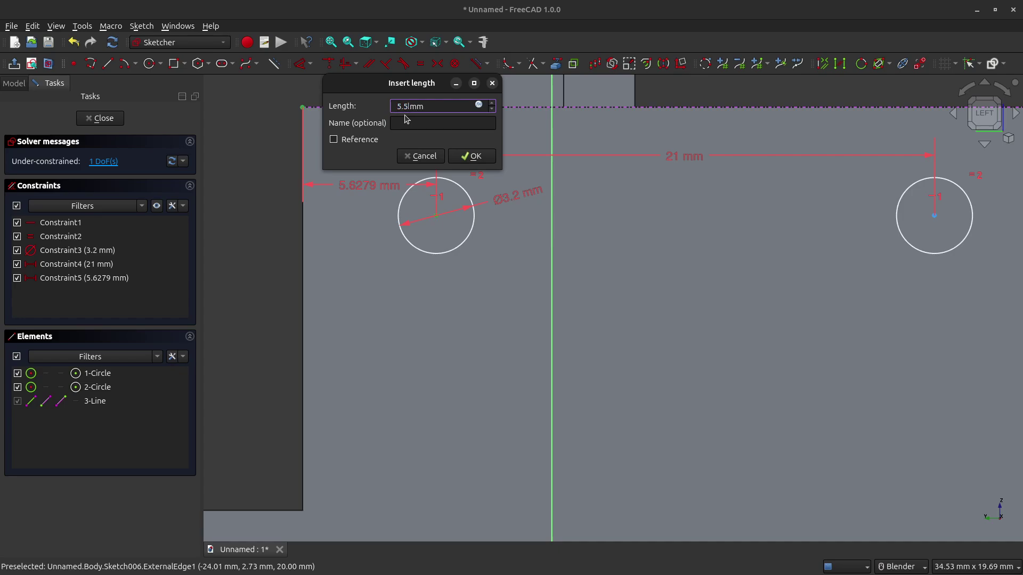
{"action": "key", "text": "Return"}
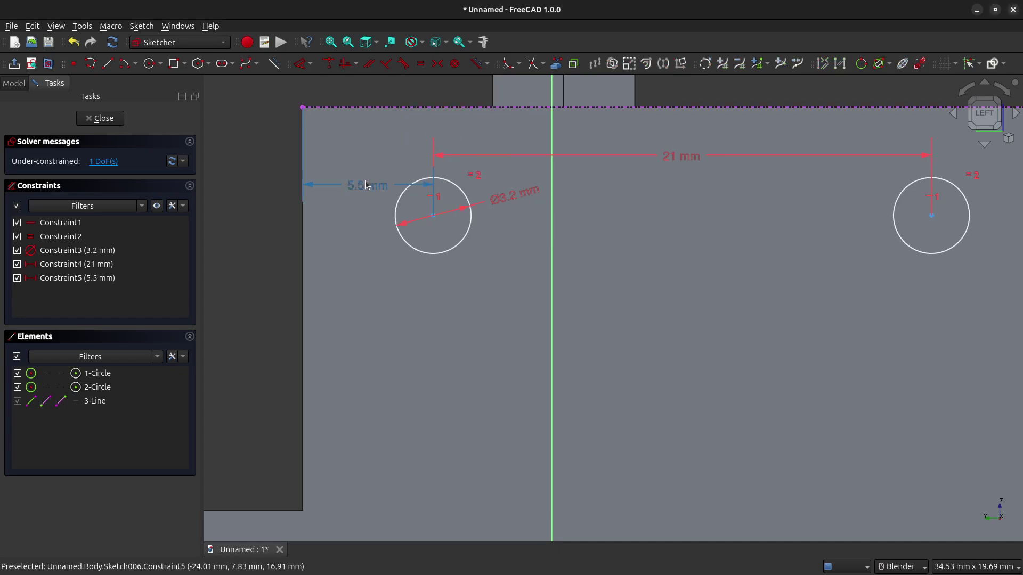
{"action": "left_click_drag", "start_coordinate": [370, 183], "coordinate": [372, 92]}
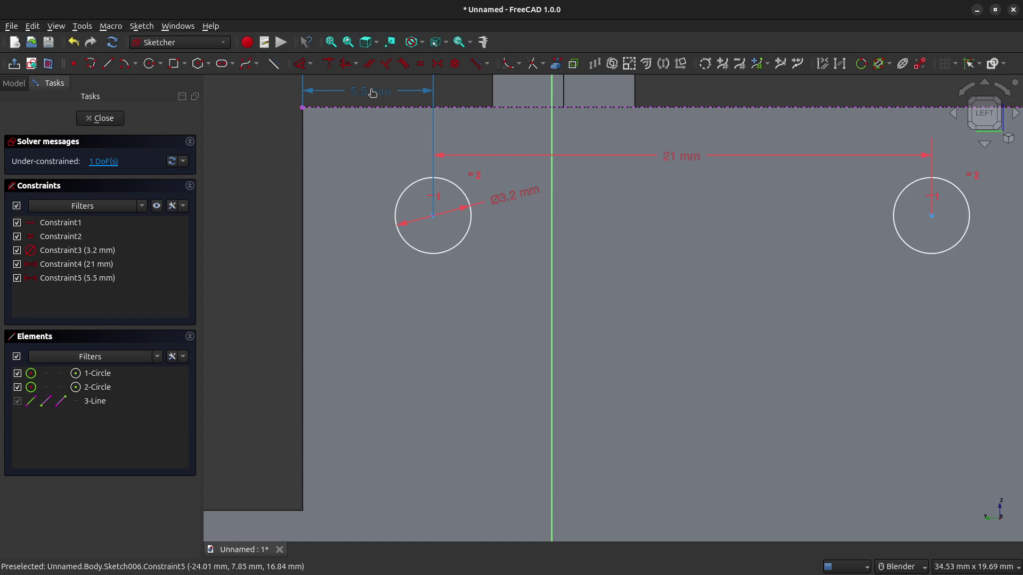
Constrain the vertical distance from the left circle's center to the wall's upper-left corner to 3 mm and reposition that dimension beside the wall
{"action": "left_click", "coordinate": [433, 216]}
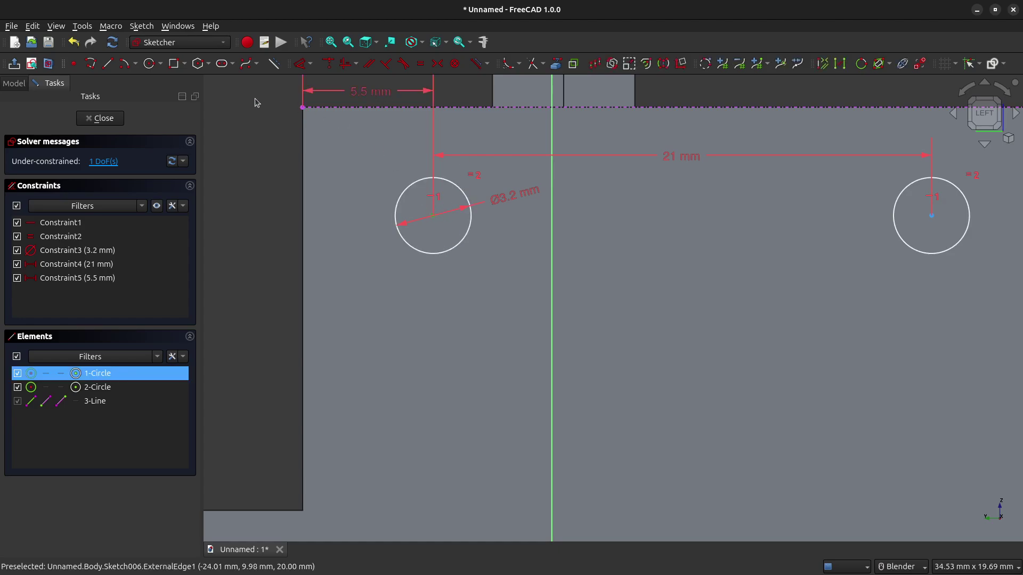
{"action": "left_click", "coordinate": [301, 109]}
{"action": "left_click", "coordinate": [310, 63]}
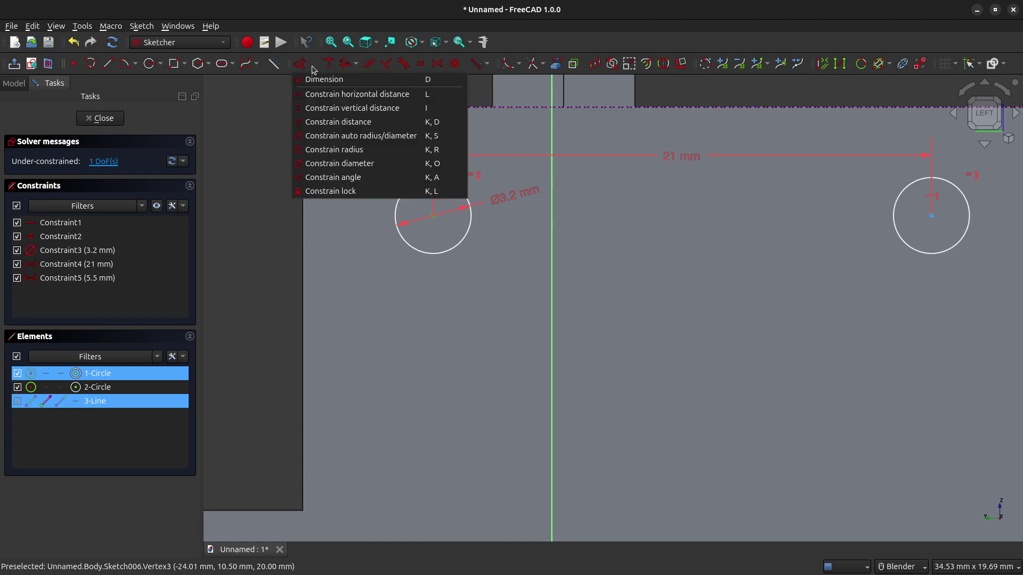
{"action": "left_click", "coordinate": [317, 109]}
{"action": "type", "text": "3"}
{"action": "key", "text": "Return"}
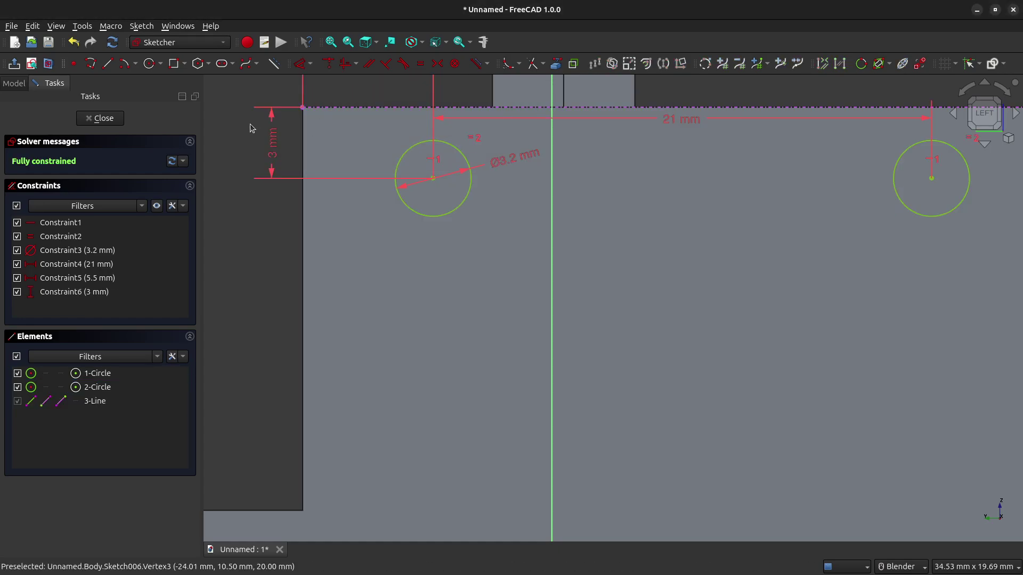
{"action": "scroll", "coordinate": [347, 164], "scroll_direction": "down", "scroll_amount": 2}
{"action": "middle_click_drag", "start_coordinate": [391, 111], "coordinate": [399, 235], "text": "shift"}
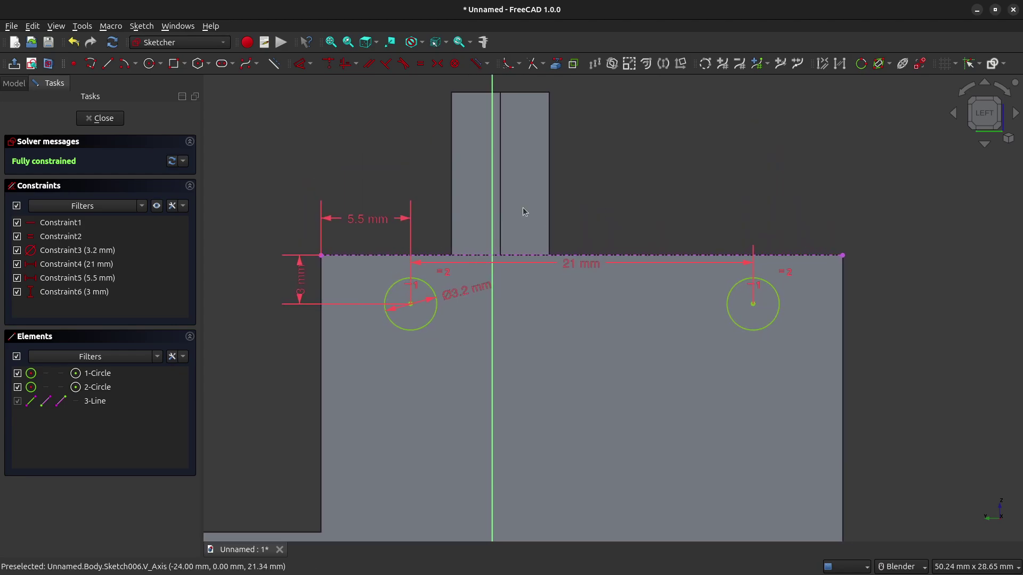
{"action": "left_click_drag", "start_coordinate": [302, 282], "coordinate": [296, 331]}
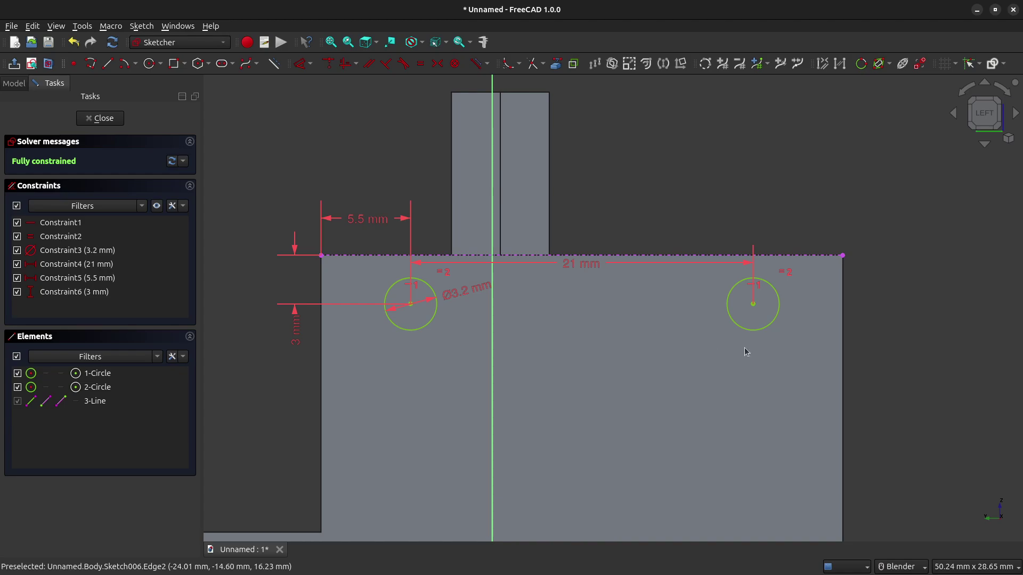
Close the circle sketch and pocket it 5 mm deep to cut two holes through the wall
{"action": "left_click", "coordinate": [104, 119]}
{"action": "mouse_move", "coordinate": [785, 191]}
{"action": "middle_mouse_down"}
{"action": "mouse_move", "coordinate": [808, 213]}
{"action": "mouse_move", "coordinate": [776, 226]}
{"action": "middle_mouse_up"}
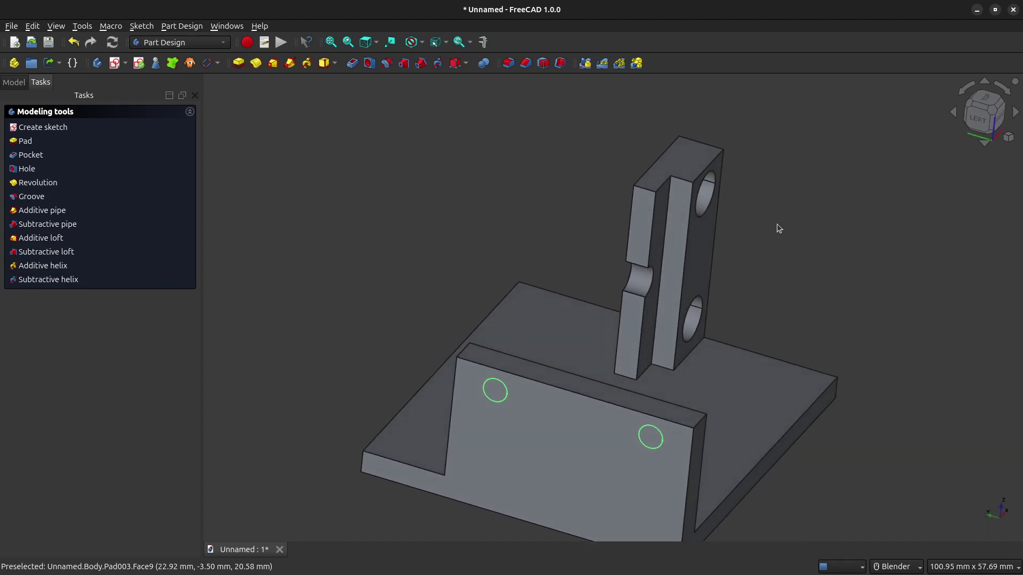
{"action": "middle_click_drag", "start_coordinate": [515, 194], "coordinate": [484, 169]}
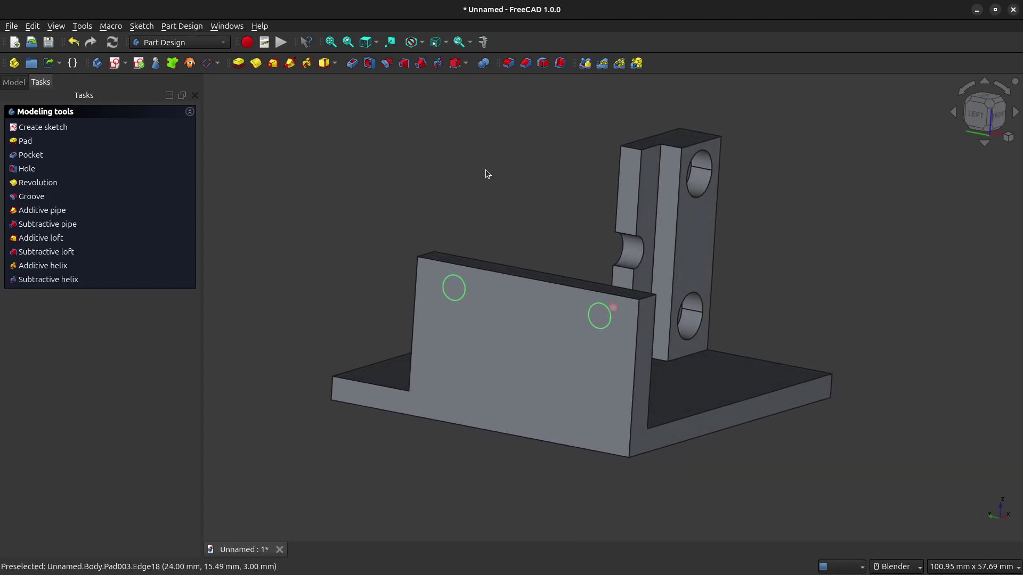
{"action": "left_click", "coordinate": [352, 64]}
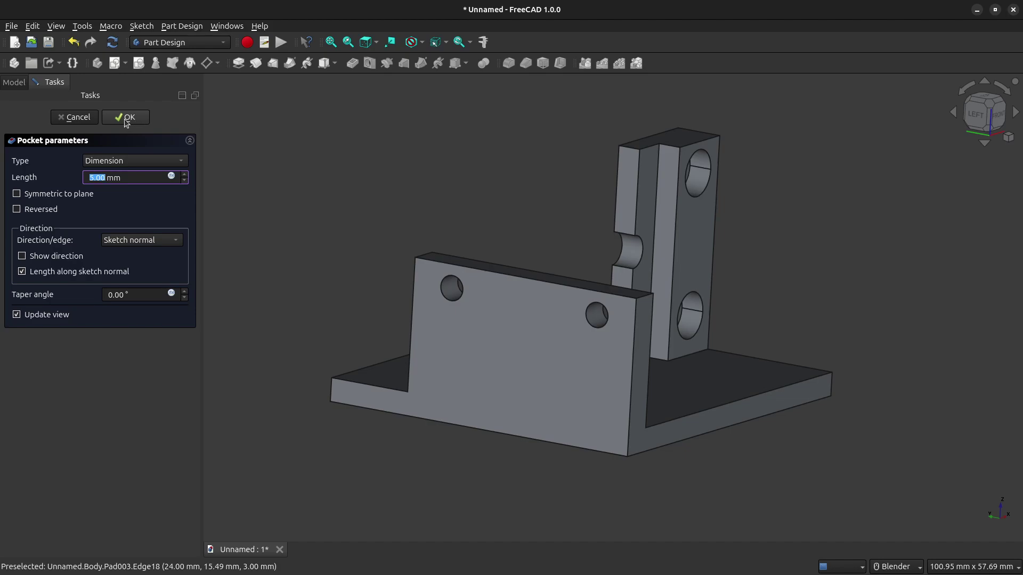
{"action": "left_click", "coordinate": [126, 118]}
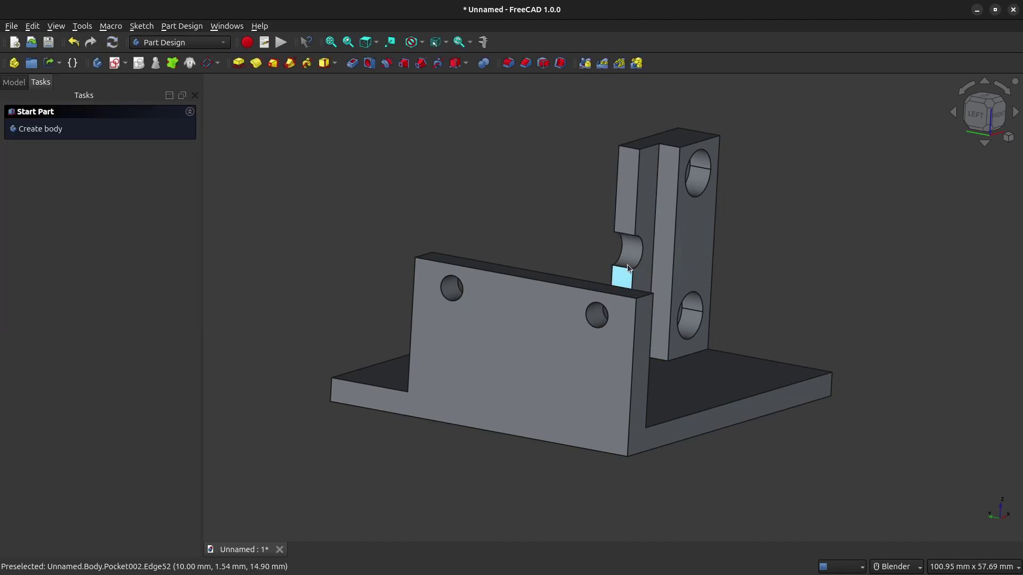
Create a new sketch on the wall's inner face and turn on the section view to expose that face
{"action": "middle_click_drag", "start_coordinate": [615, 275], "coordinate": [290, 266]}
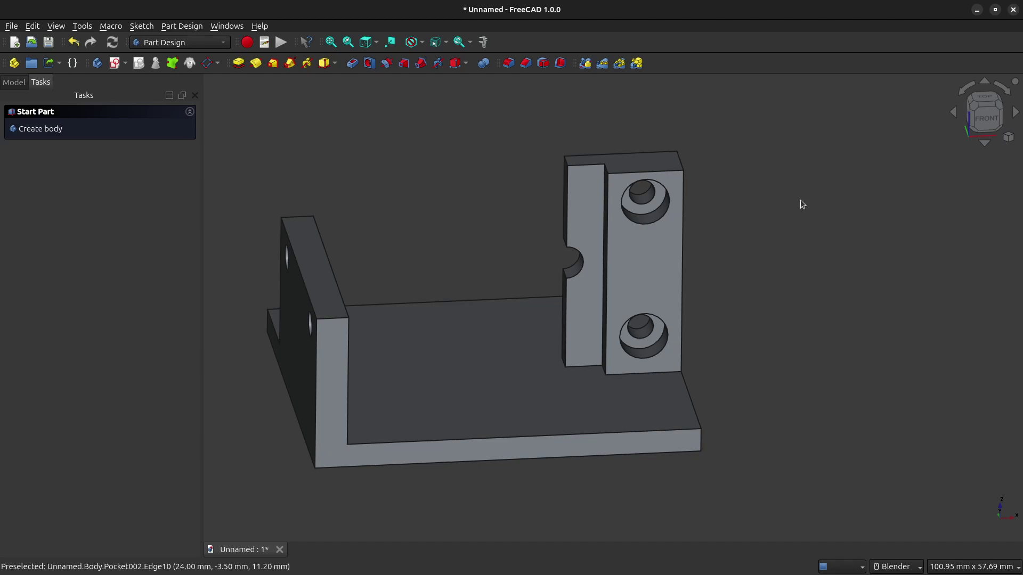
{"action": "middle_click_drag", "start_coordinate": [448, 359], "coordinate": [358, 351]}
{"action": "left_click", "coordinate": [314, 220]}
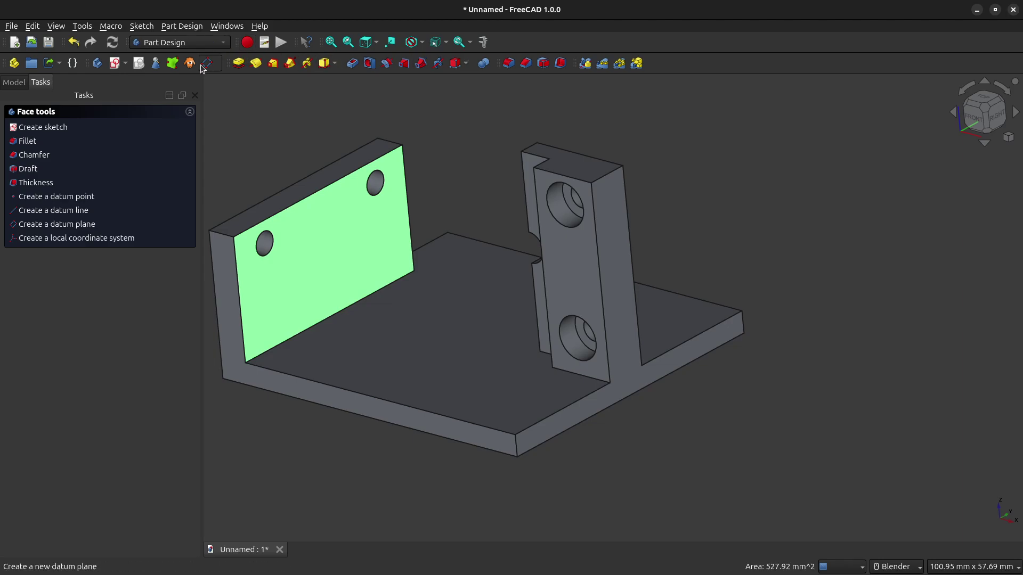
{"action": "left_click", "coordinate": [42, 127]}
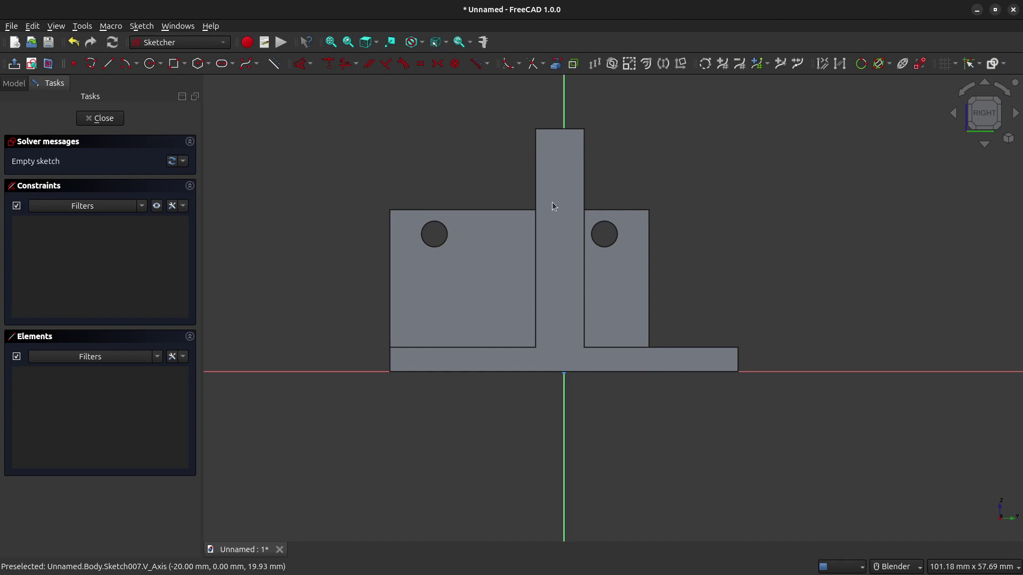
{"action": "left_click", "coordinate": [53, 67]}
{"action": "scroll", "coordinate": [535, 270], "scroll_direction": "up", "scroll_amount": 2}
{"action": "scroll", "coordinate": [536, 270], "scroll_direction": "up", "scroll_amount": 2}
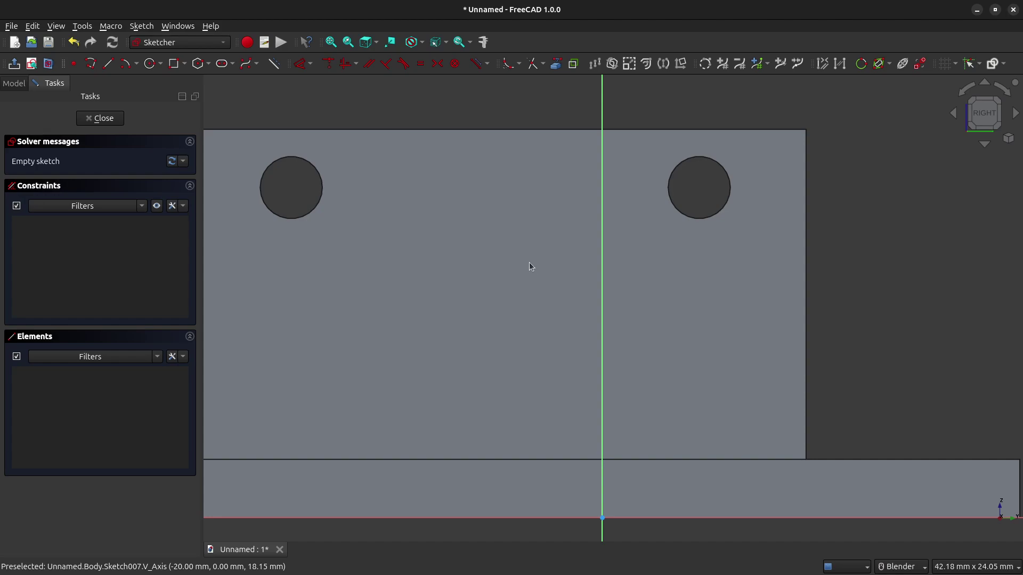
{"action": "mouse_move", "coordinate": [530, 265]}
{"action": "middle_mouse_down", "text": "shift"}
{"action": "mouse_move", "coordinate": [624, 295]}
{"action": "mouse_move", "coordinate": [610, 265]}
{"action": "middle_mouse_up", "text": "shift"}
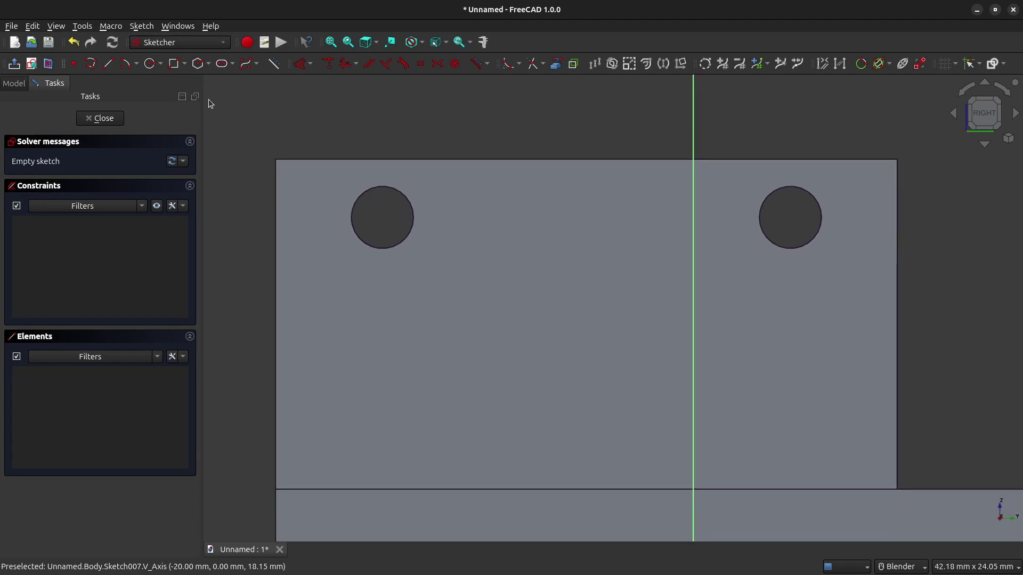
Sketch a rectangle about 10.7 mm wide on the wall's inner face, between the two holes
{"action": "left_click", "coordinate": [174, 63]}
{"action": "left_click", "coordinate": [521, 215]}
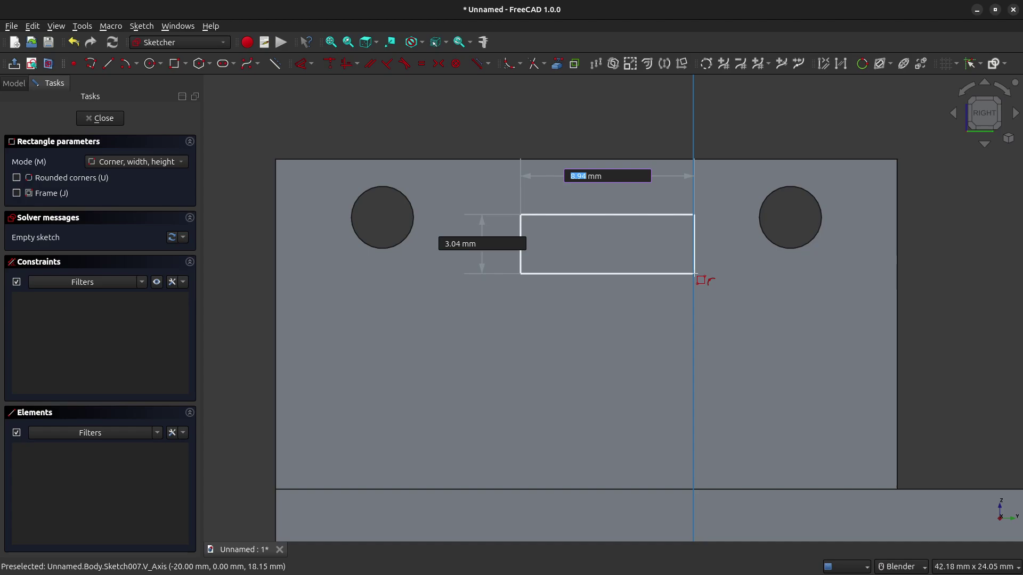
{"action": "left_click", "coordinate": [729, 290]}
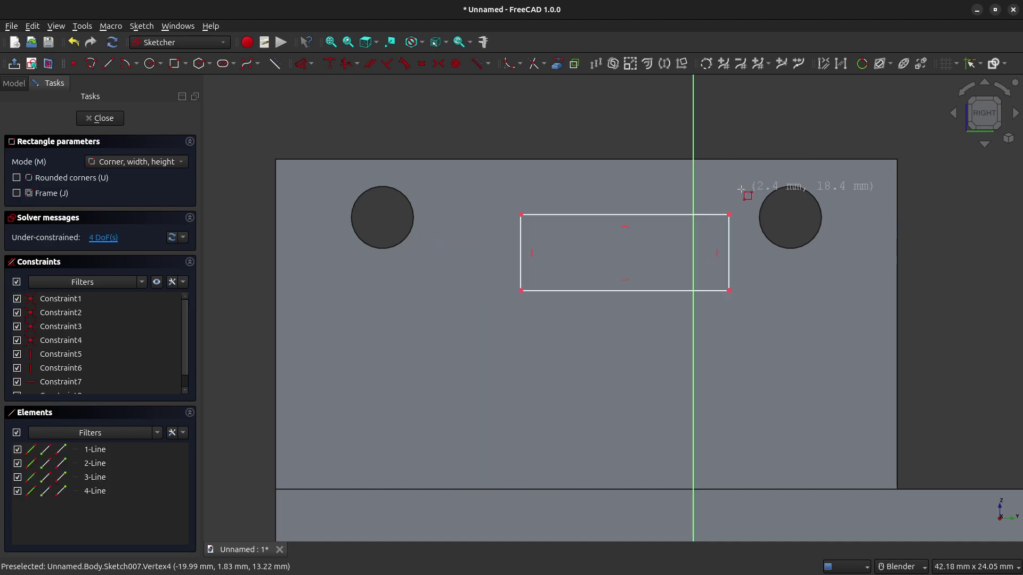
{"action": "key", "text": "Escape"}
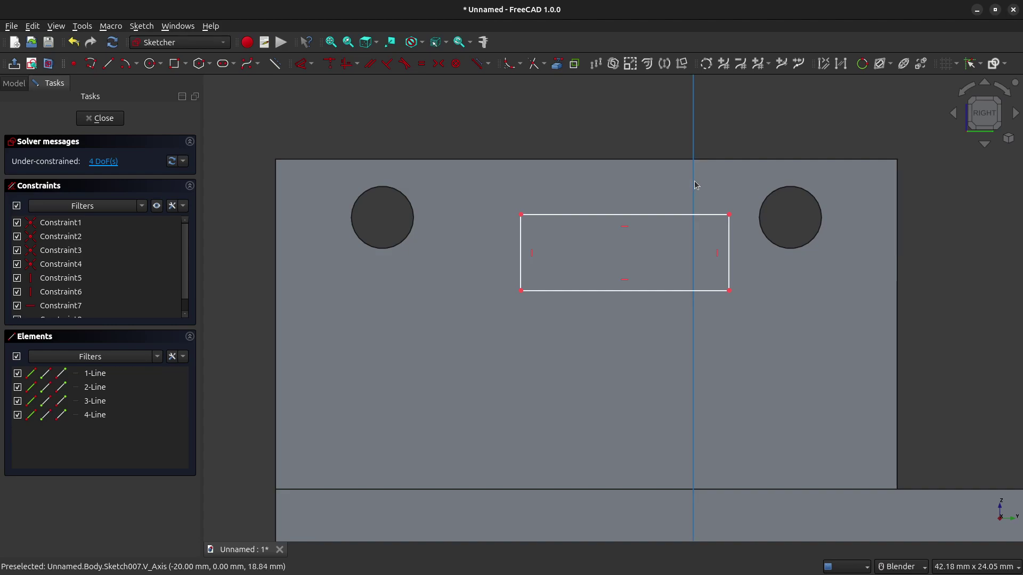
{"action": "left_click", "coordinate": [694, 206]}
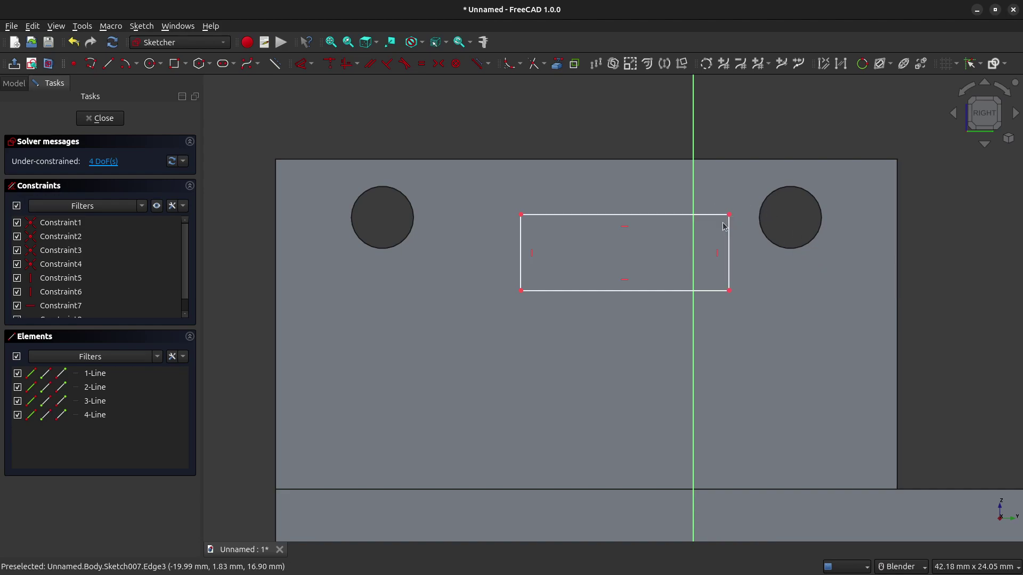
{"action": "left_click", "coordinate": [692, 191]}
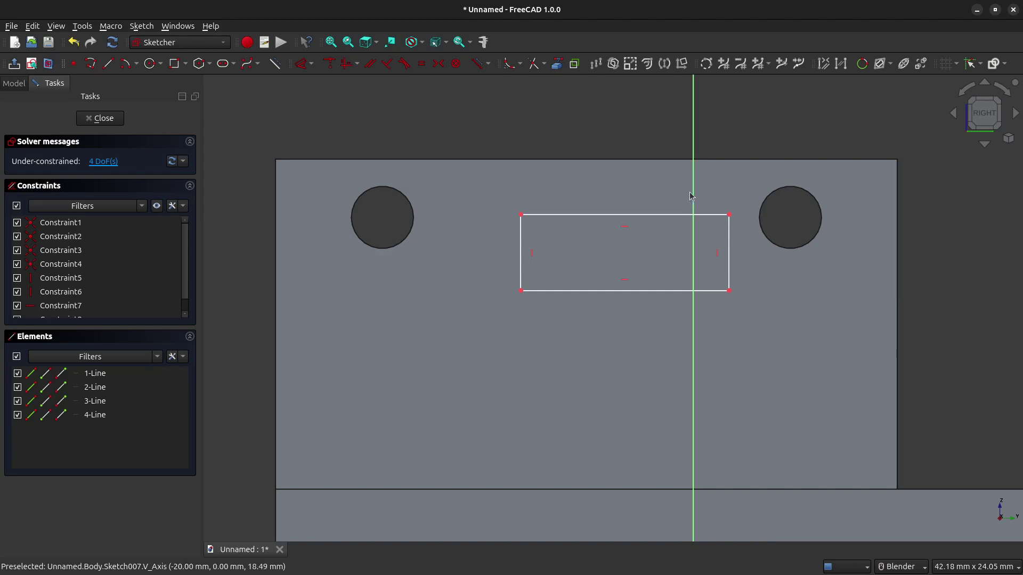
{"action": "scroll", "coordinate": [727, 174], "scroll_direction": "up", "scroll_amount": 1}
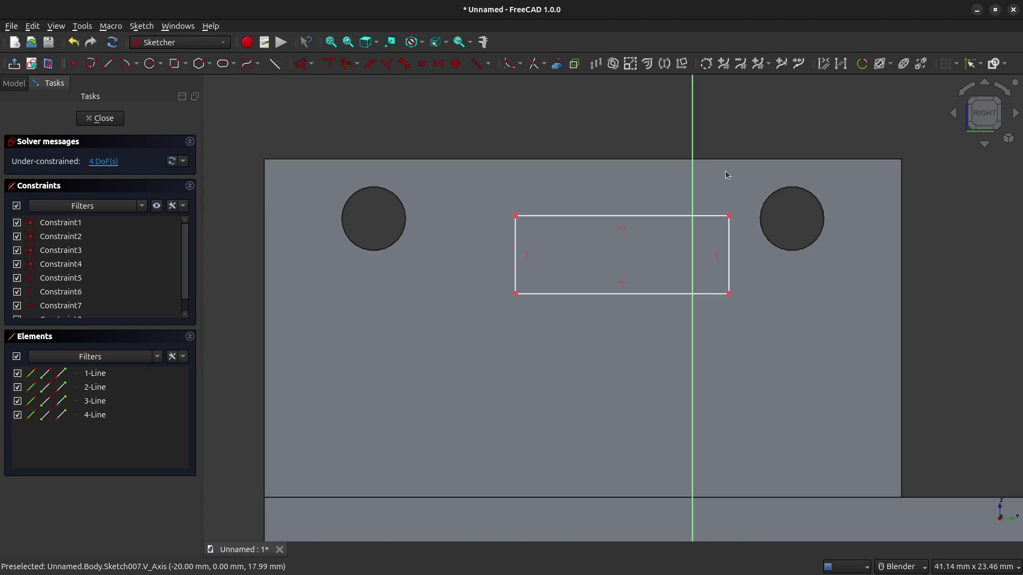
Constrain the rectangle's top edge to a horizontal length of 13.5 mm
{"action": "left_click", "coordinate": [596, 217]}
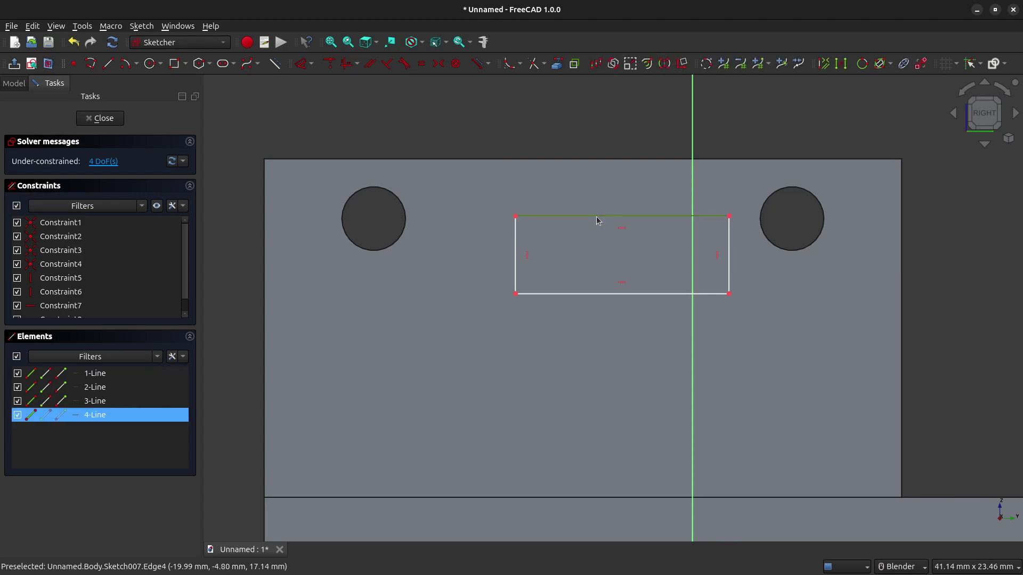
{"action": "left_click", "coordinate": [187, 65]}
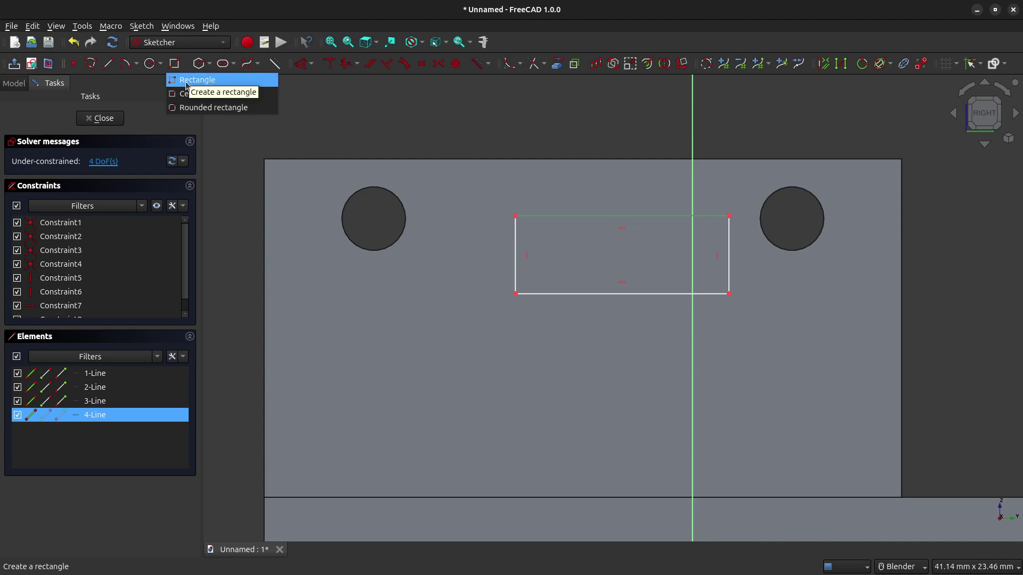
{"action": "left_click", "coordinate": [311, 64]}
{"action": "left_click", "coordinate": [311, 64]}
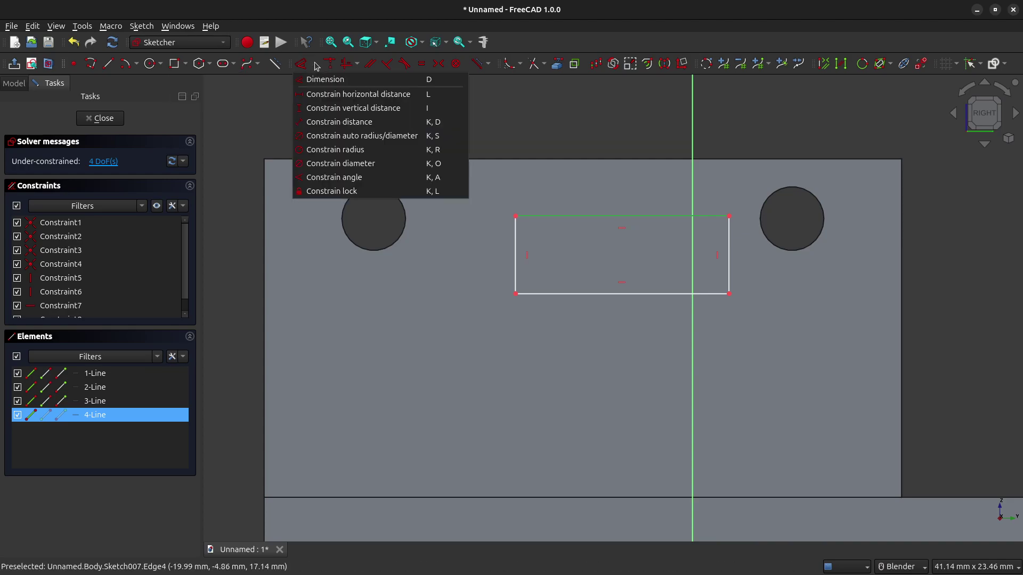
{"action": "left_click", "coordinate": [315, 94]}
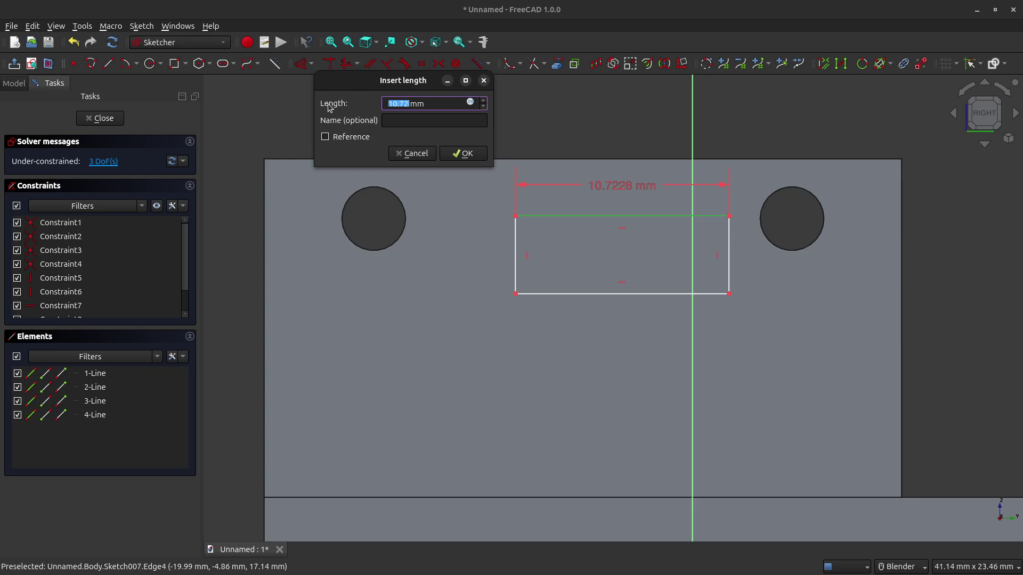
{"action": "type", "text": "1"}
{"action": "key", "text": "Return"}
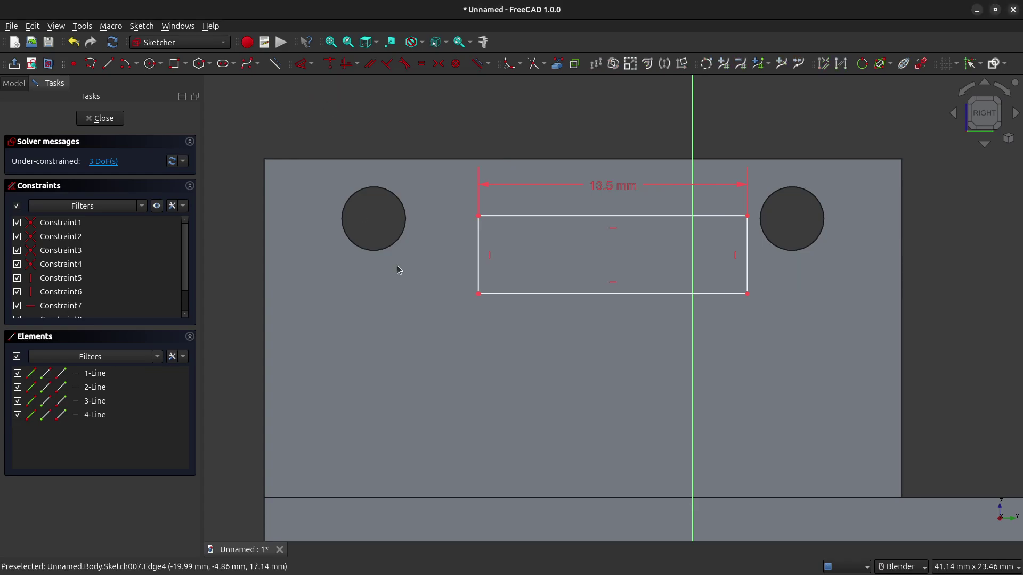
Constrain the rectangle's left edge to a vertical length of 7 mm
{"action": "left_click", "coordinate": [479, 253]}
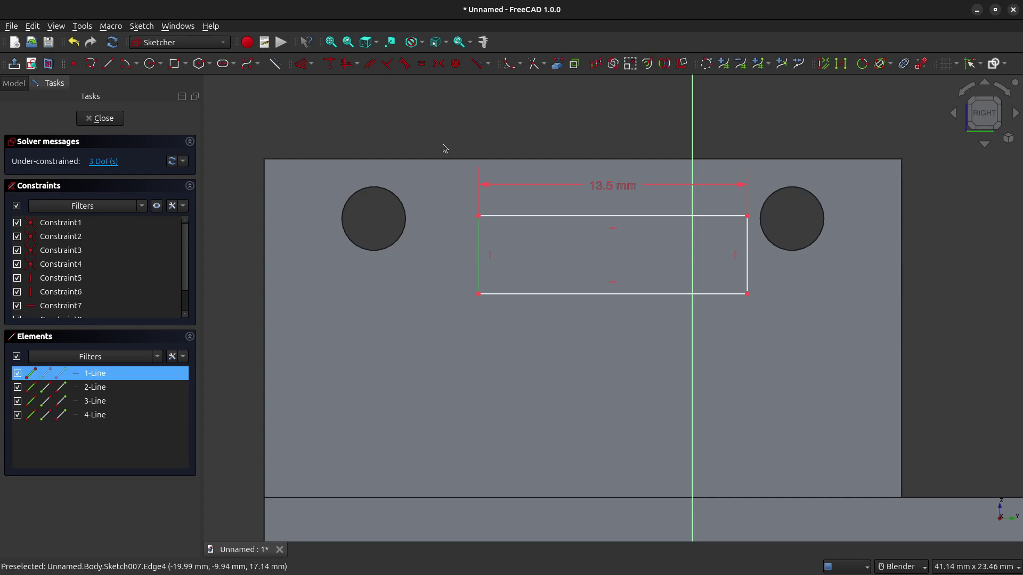
{"action": "left_click", "coordinate": [311, 64]}
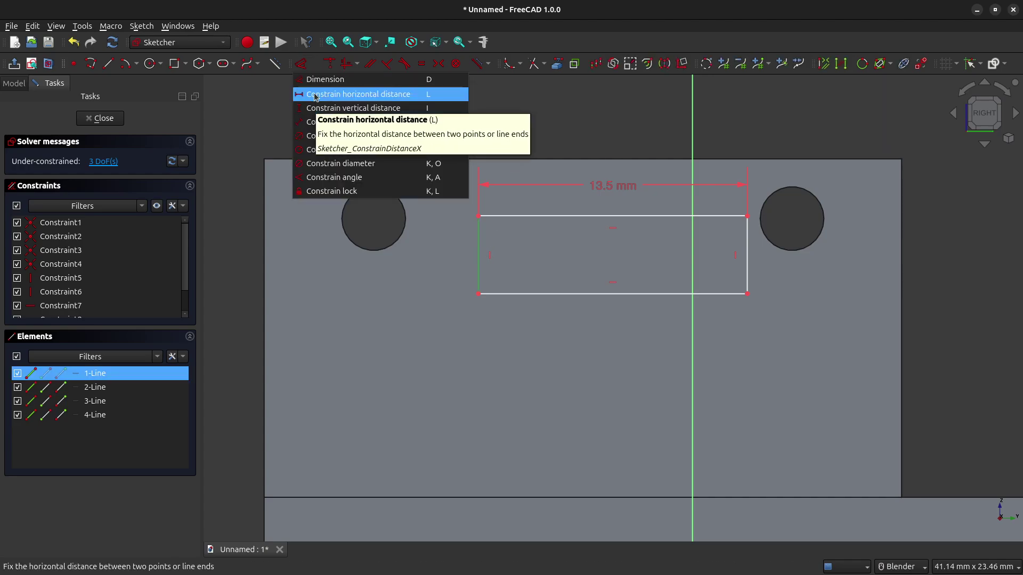
{"action": "left_click", "coordinate": [315, 109]}
{"action": "type", "text": "7mm"}
{"action": "key", "text": "Return"}
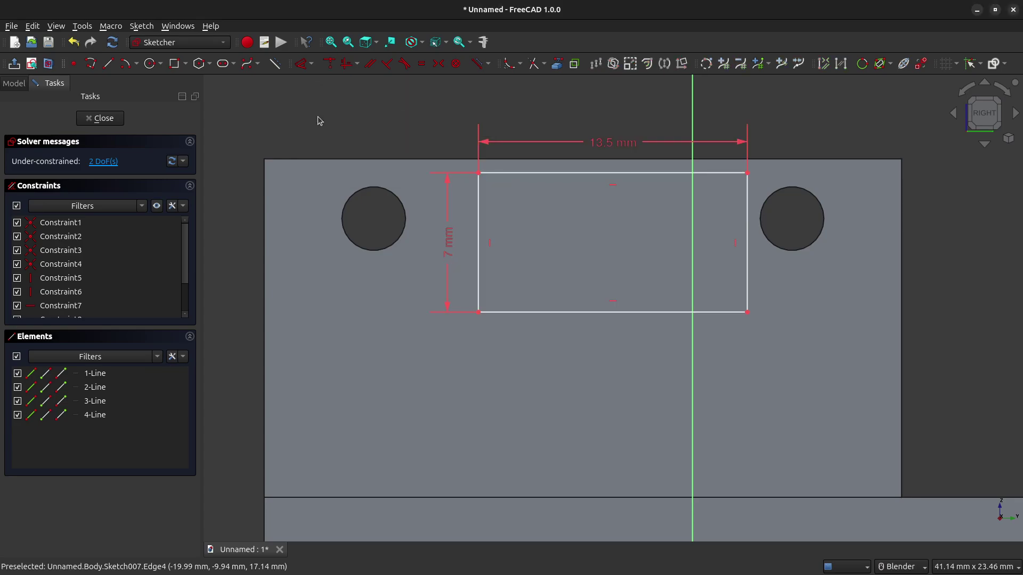
Bring in the wall's top edge as external geometry and constrain the rectangle's upper-left corner onto it
{"action": "mouse_move", "coordinate": [550, 173]}
{"action": "left_mouse_down"}
{"action": "mouse_move", "coordinate": [507, 214]}
{"action": "mouse_move", "coordinate": [542, 216]}
{"action": "left_mouse_up"}
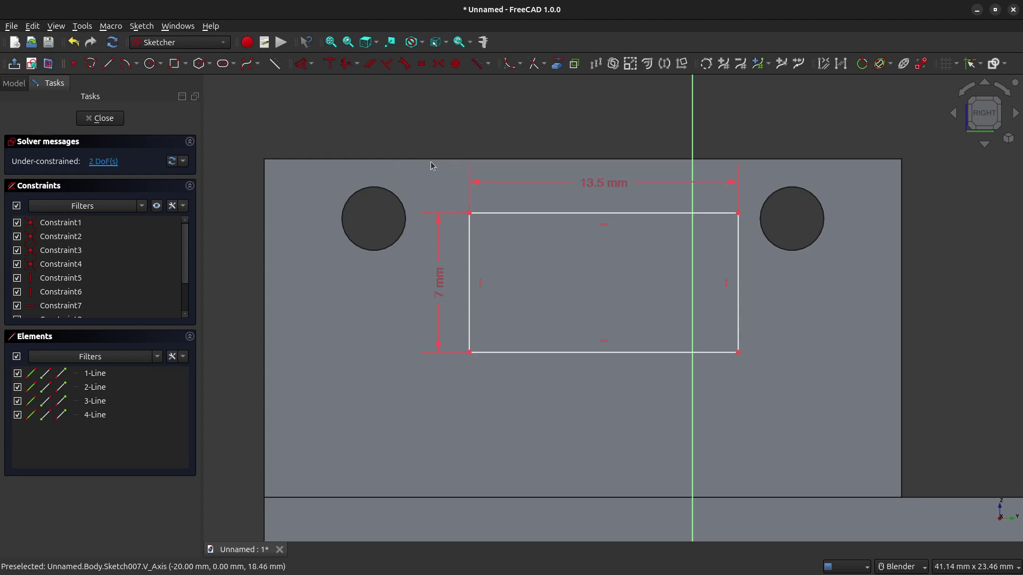
{"action": "left_click", "coordinate": [534, 64]}
{"action": "left_click", "coordinate": [431, 159]}
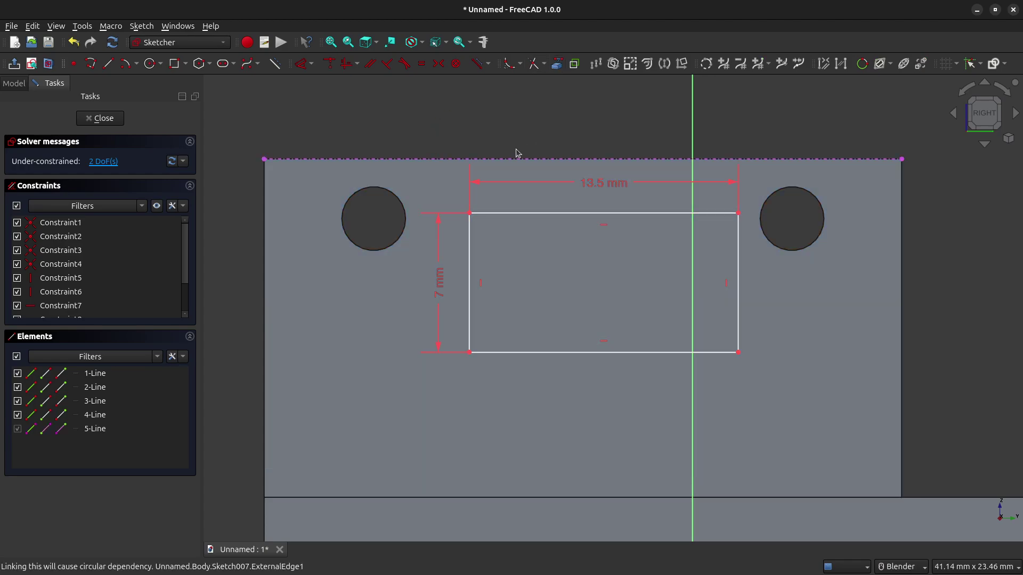
{"action": "left_click", "coordinate": [469, 216]}
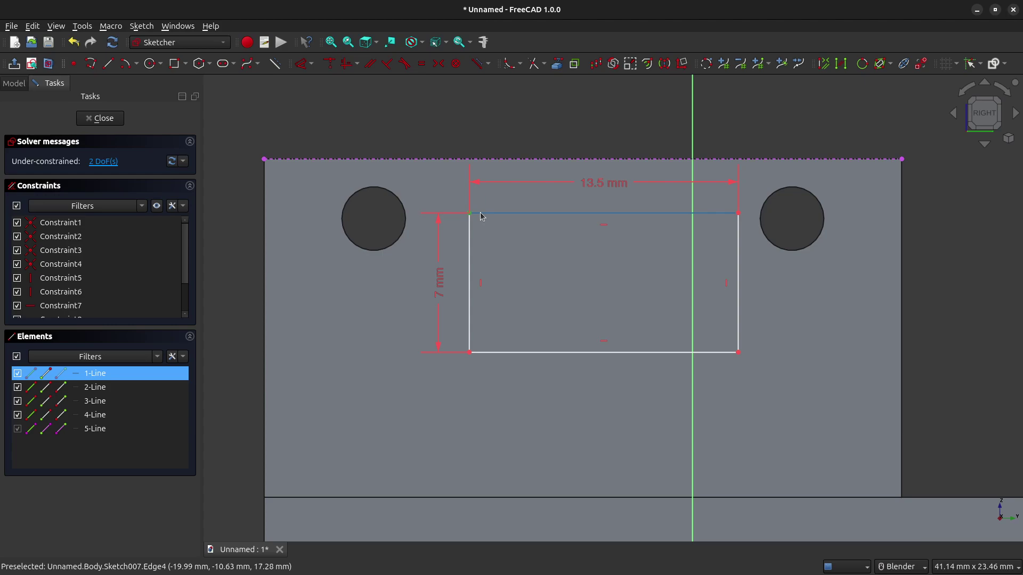
{"action": "left_click", "coordinate": [426, 160]}
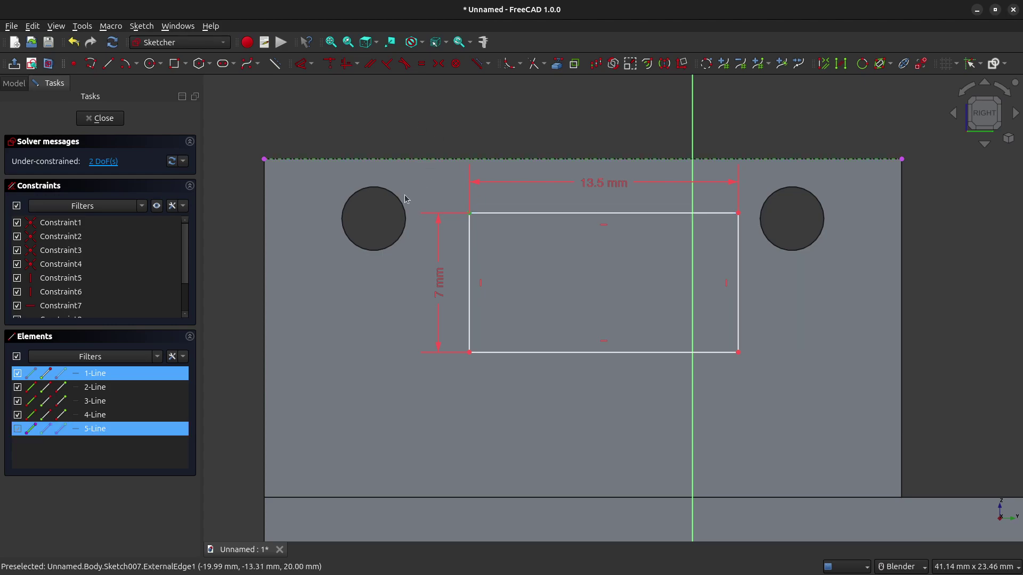
{"action": "left_click", "coordinate": [330, 64]}
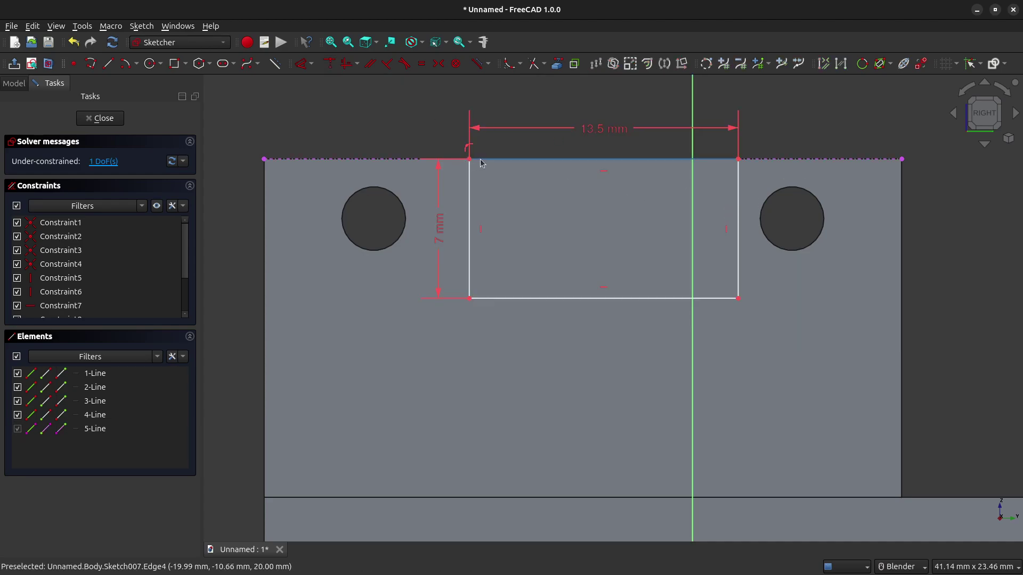
Constrain the horizontal distance between the rectangle's upper-left corner and the wall's upper-left corner to 9 mm
{"action": "mouse_move", "coordinate": [476, 162]}
{"action": "left_mouse_down"}
{"action": "mouse_move", "coordinate": [437, 163]}
{"action": "mouse_move", "coordinate": [459, 171]}
{"action": "left_mouse_up"}
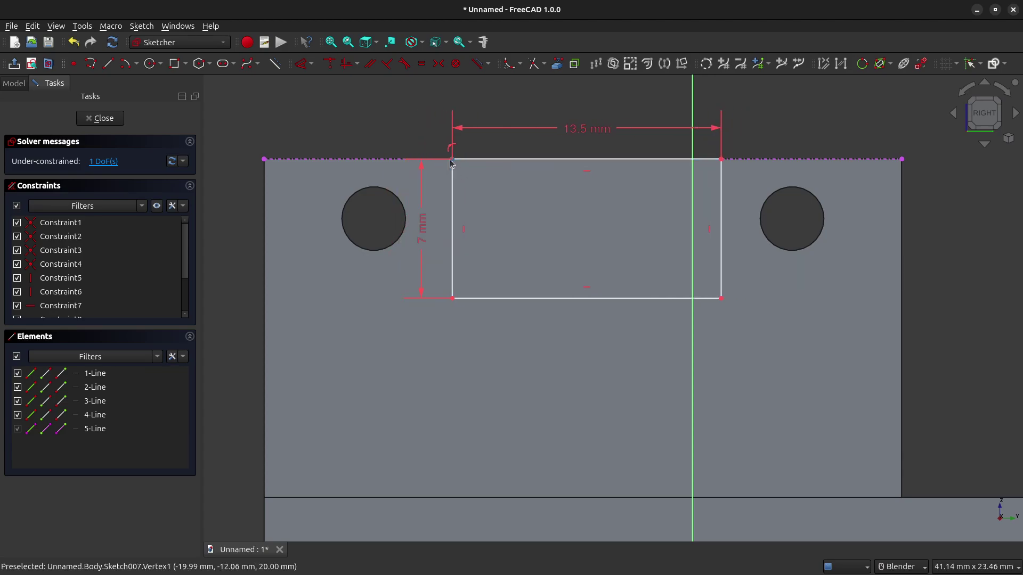
{"action": "left_click", "coordinate": [451, 161]}
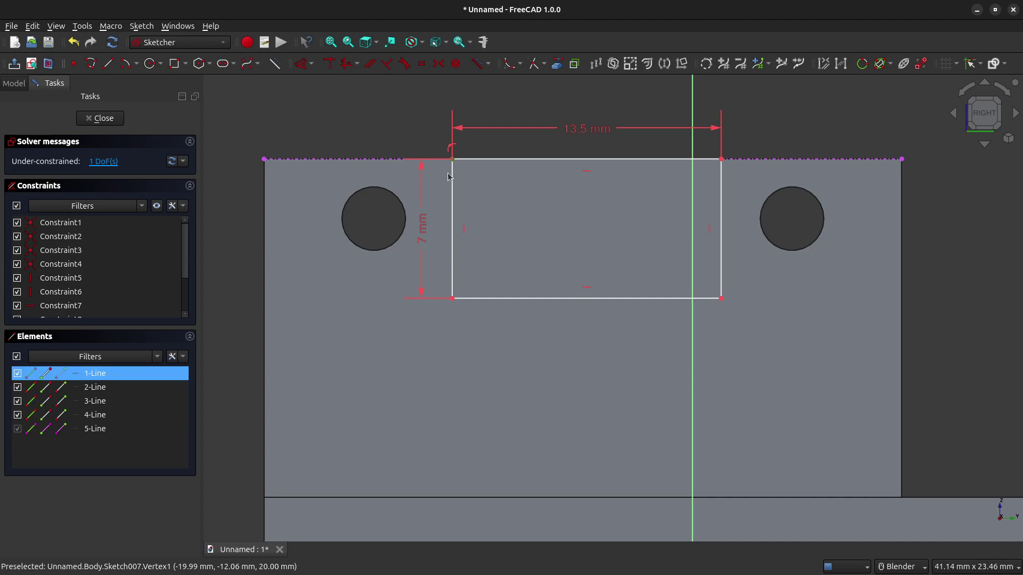
{"action": "left_click", "coordinate": [266, 160]}
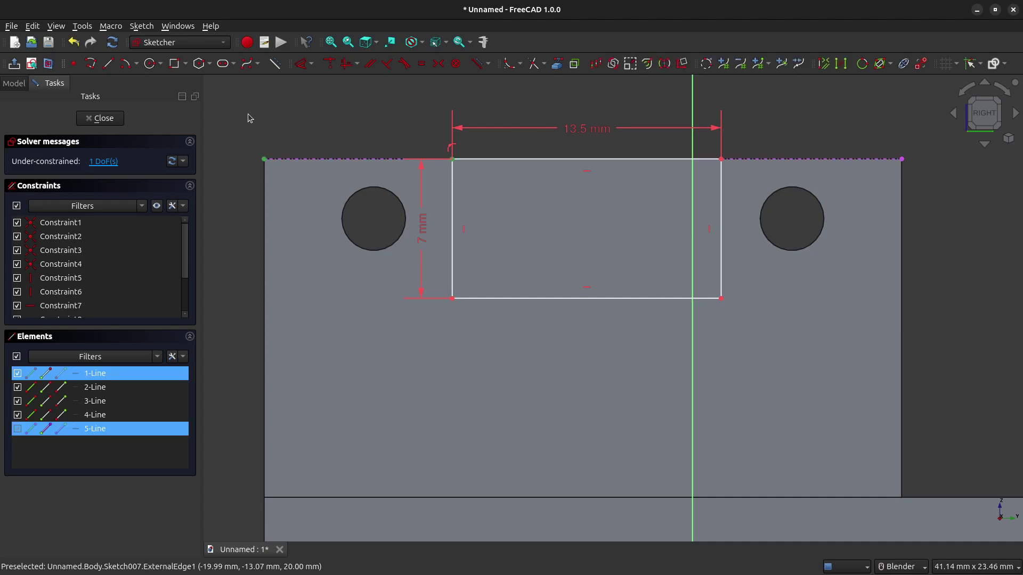
{"action": "left_click", "coordinate": [312, 64]}
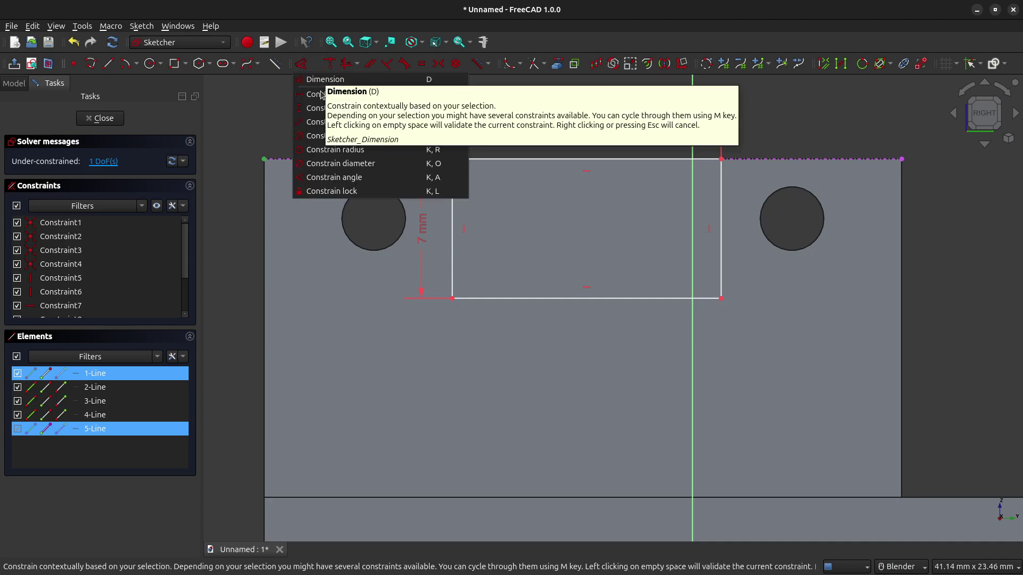
{"action": "left_click", "coordinate": [318, 95]}
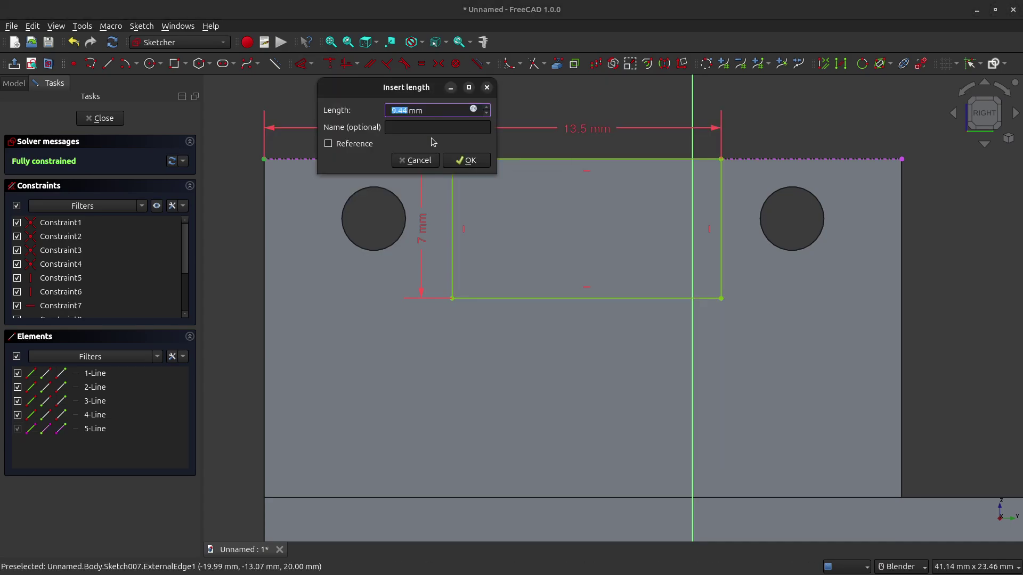
{"action": "type", "text": "9"}
{"action": "key", "text": "Return"}
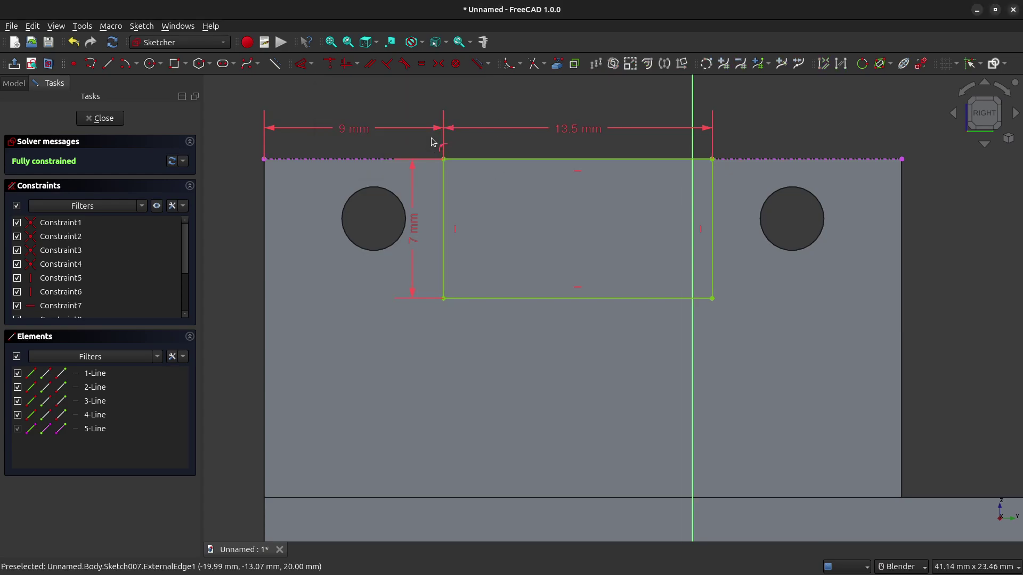
Close the rectangle sketch and pocket it 2.3 mm deep into the wall's inner face
{"action": "left_click", "coordinate": [101, 118]}
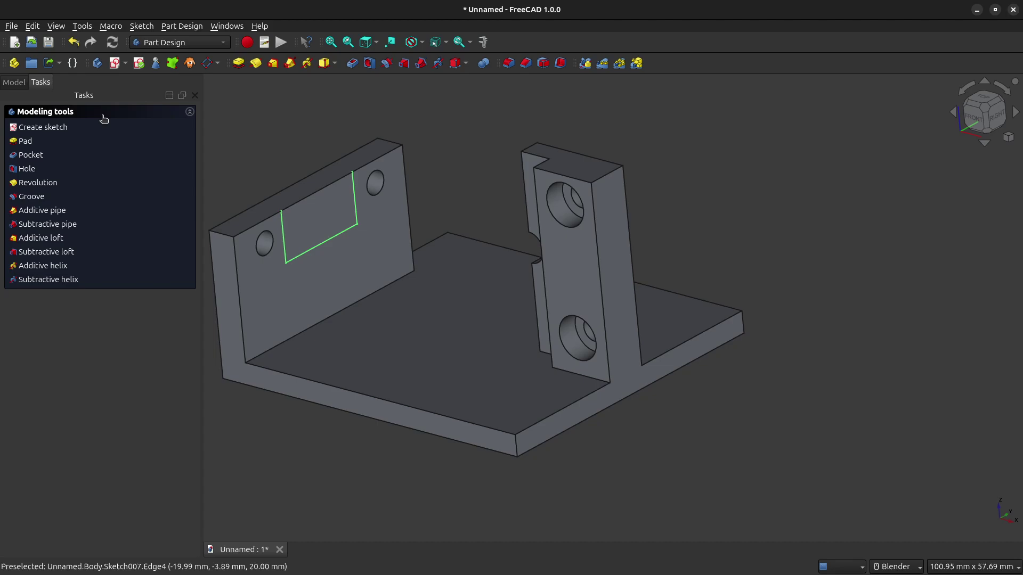
{"action": "left_click", "coordinate": [353, 63]}
{"action": "type", "text": "2.3mm"}
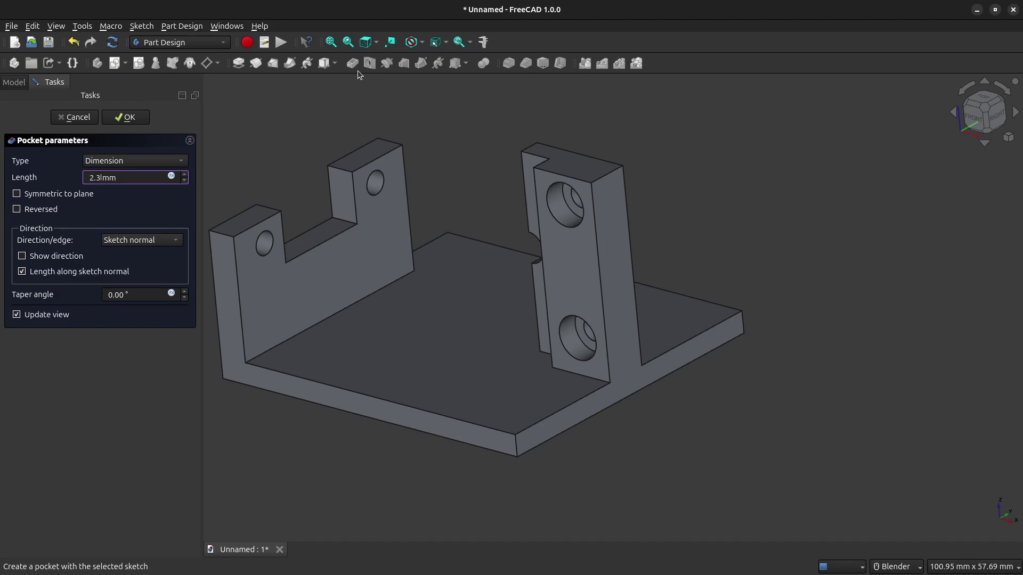
{"action": "key", "text": "Return"}
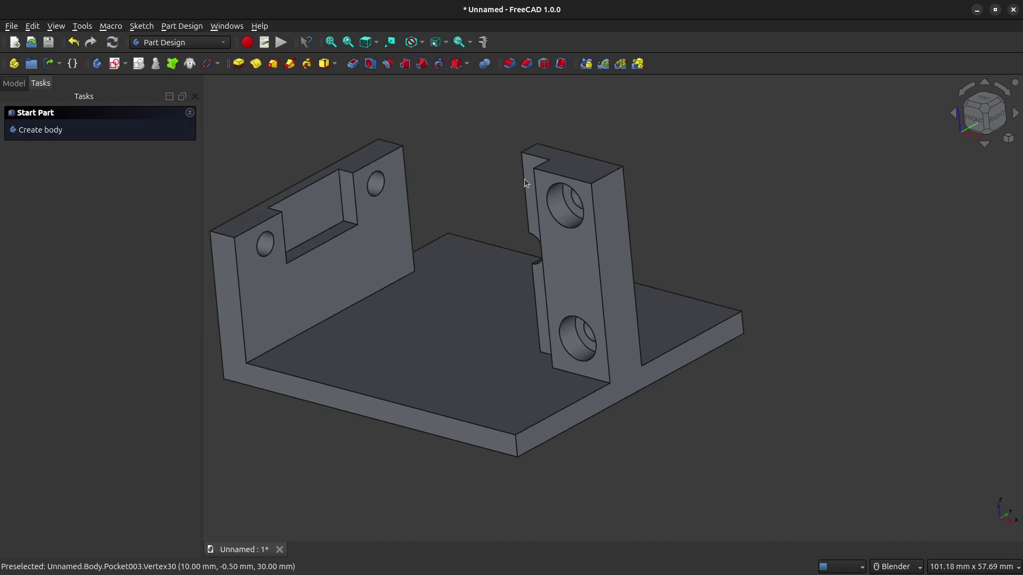
Fillet the plate's two vertical corner edges at the counterbored upright's end with an 18 mm radius
{"action": "middle_click_drag", "start_coordinate": [490, 192], "coordinate": [488, 261]}
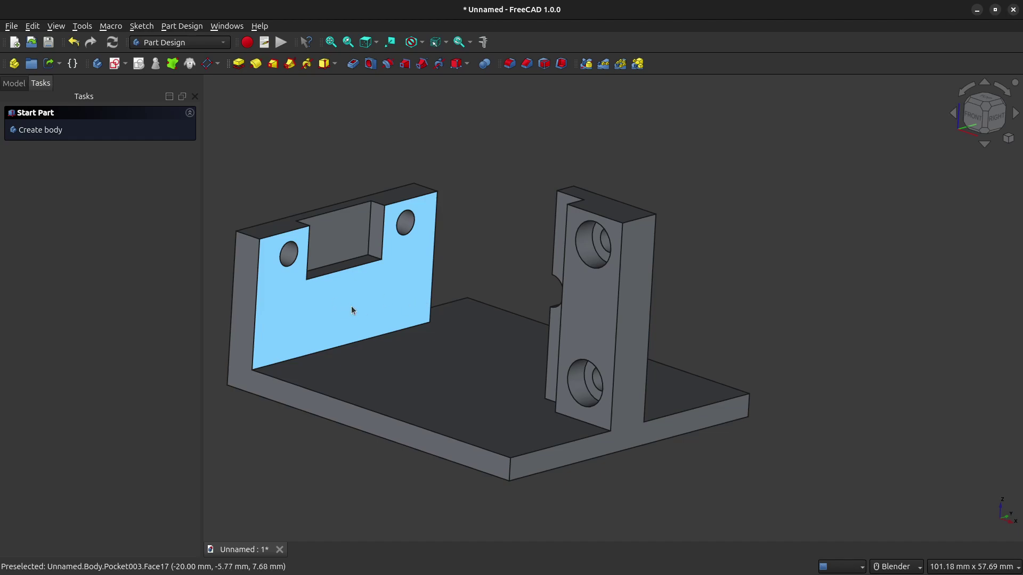
{"action": "middle_click_drag", "start_coordinate": [492, 408], "coordinate": [452, 370]}
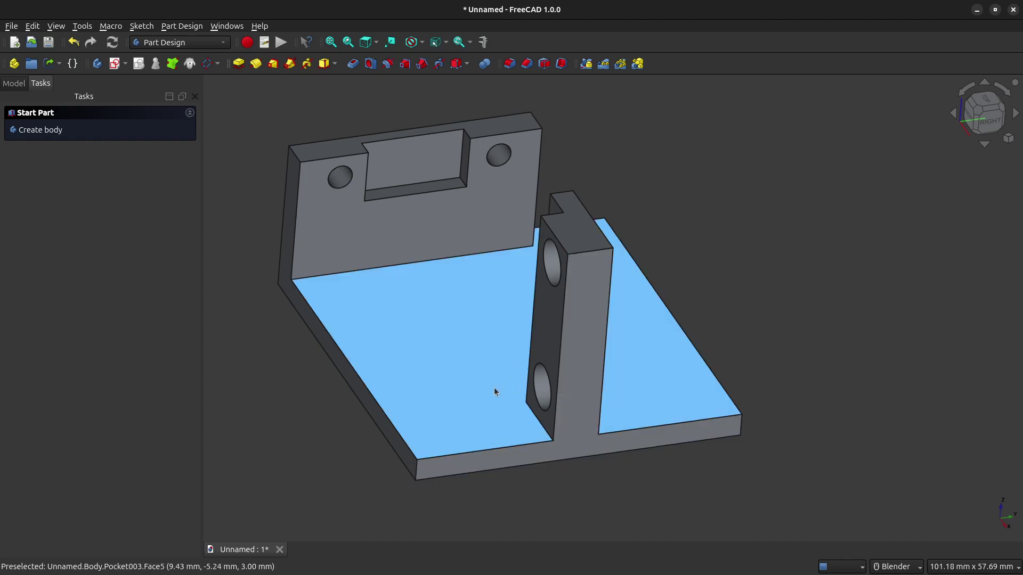
{"action": "left_click", "coordinate": [417, 473]}
{"action": "scroll", "coordinate": [416, 505], "scroll_direction": "up", "scroll_amount": 3}
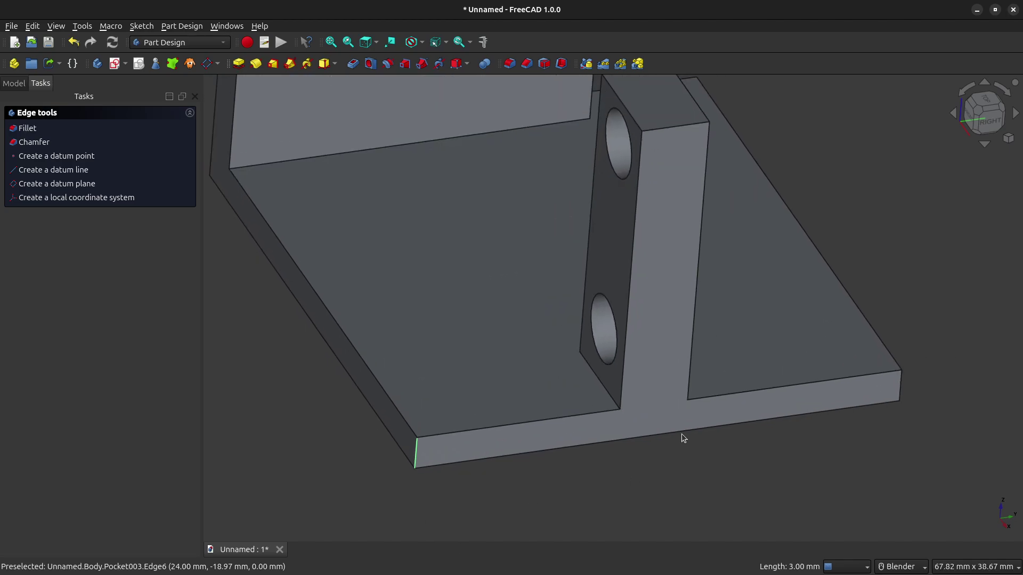
{"action": "left_click", "coordinate": [901, 385], "text": "ctrl"}
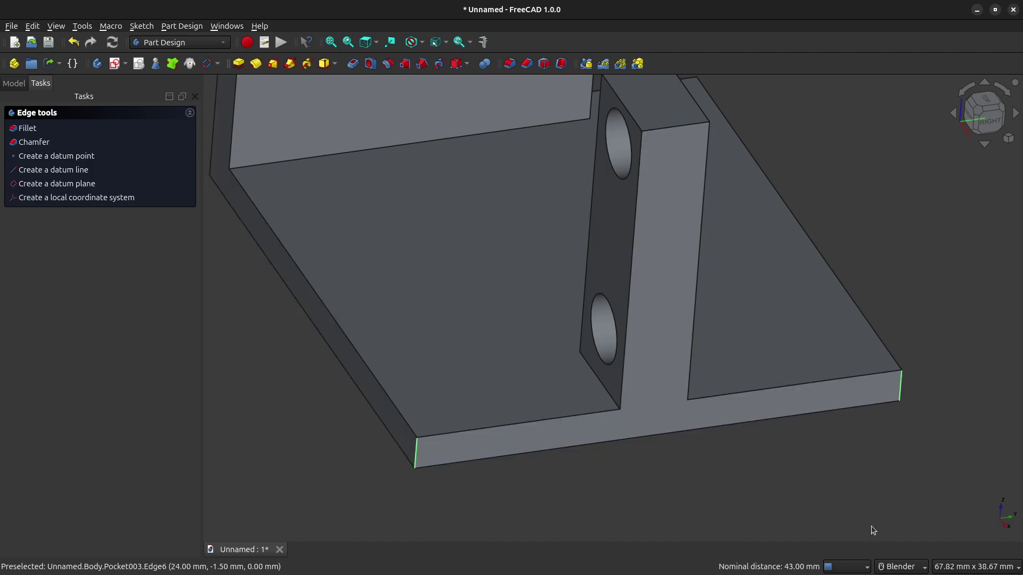
{"action": "left_click", "coordinate": [510, 65]}
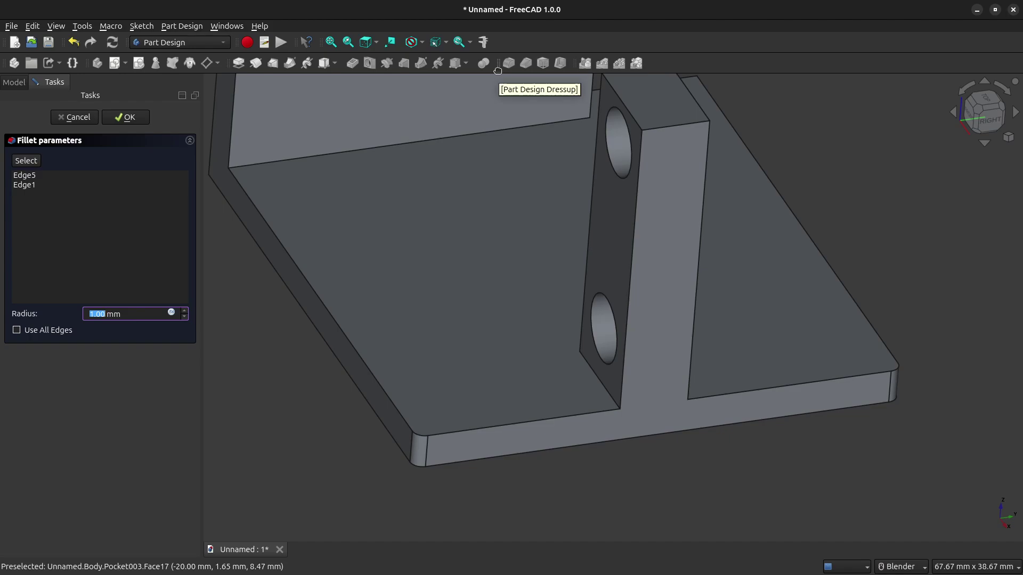
{"action": "type", "text": "18"}
{"action": "key", "text": "Return"}
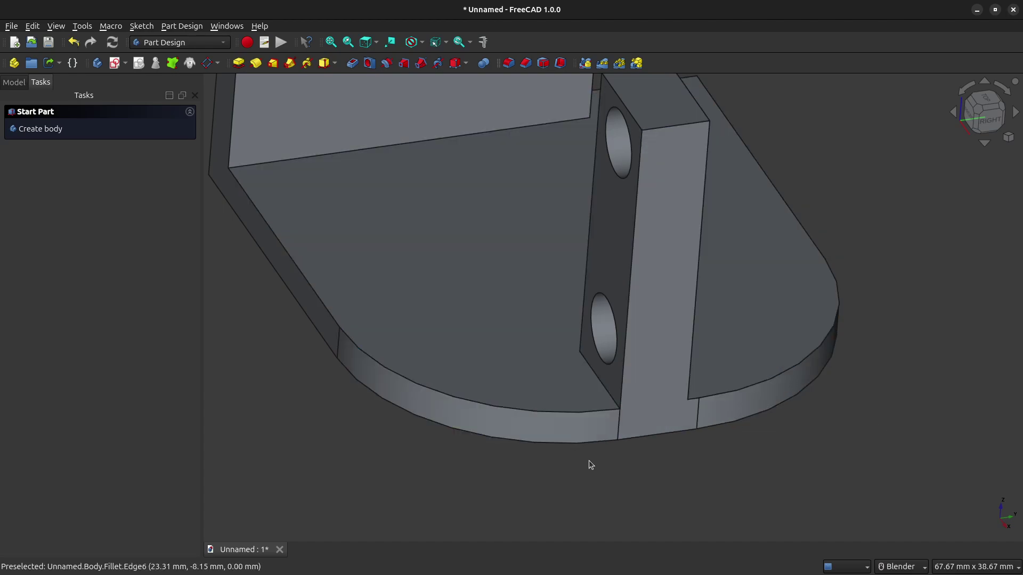
Fillet the plate's exposed vertical corner edge beside the two-hole wall with an 11 mm radius
{"action": "scroll", "coordinate": [589, 461], "scroll_direction": "down", "scroll_amount": 2}
{"action": "mouse_move", "coordinate": [793, 414]}
{"action": "middle_mouse_down"}
{"action": "mouse_move", "coordinate": [790, 443]}
{"action": "mouse_move", "coordinate": [715, 452]}
{"action": "mouse_move", "coordinate": [628, 427]}
{"action": "mouse_move", "coordinate": [672, 427]}
{"action": "middle_mouse_up"}
{"action": "mouse_move", "coordinate": [849, 424]}
{"action": "middle_mouse_down"}
{"action": "mouse_move", "coordinate": [803, 384]}
{"action": "mouse_move", "coordinate": [708, 373]}
{"action": "mouse_move", "coordinate": [541, 302]}
{"action": "mouse_move", "coordinate": [456, 306]}
{"action": "mouse_move", "coordinate": [795, 415]}
{"action": "middle_mouse_up"}
{"action": "scroll", "coordinate": [793, 416], "scroll_direction": "down", "scroll_amount": 2}
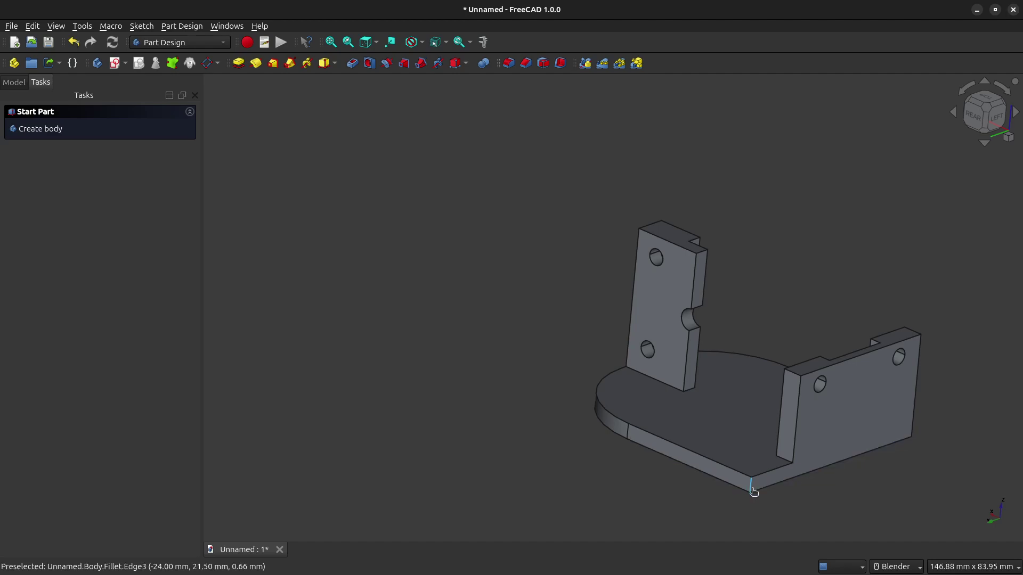
{"action": "left_click", "coordinate": [753, 489]}
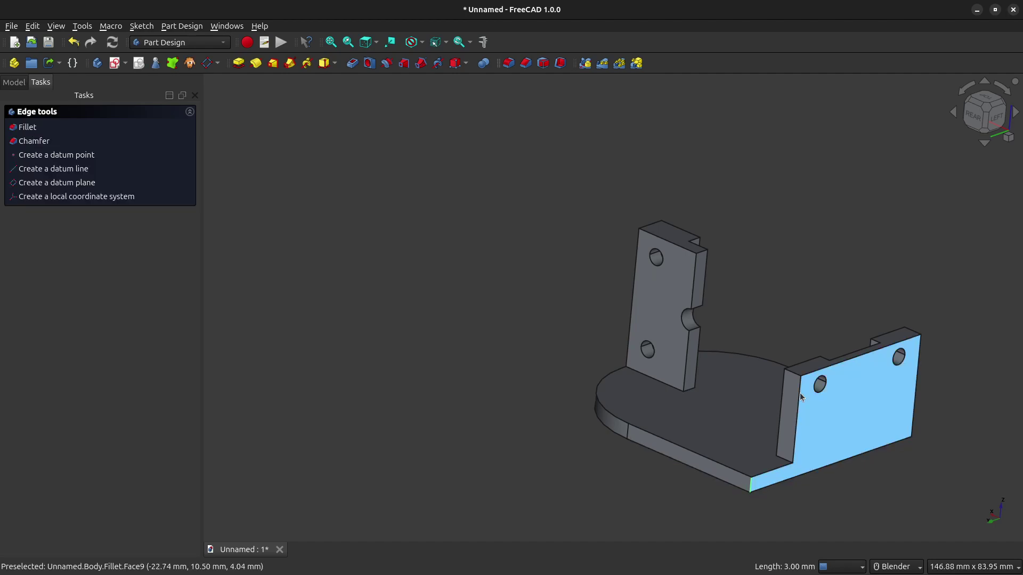
{"action": "left_click", "coordinate": [509, 63]}
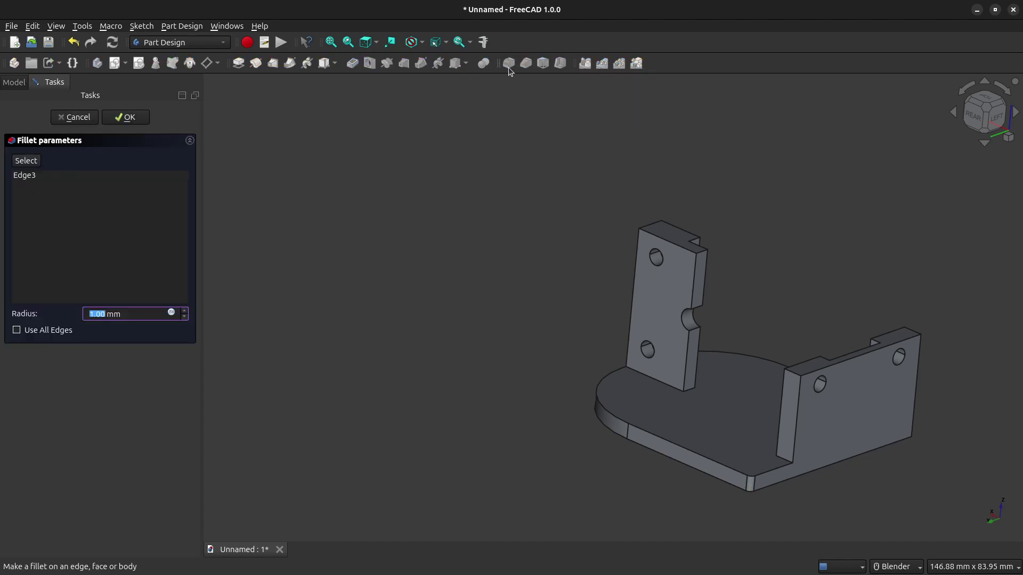
{"action": "type", "text": "11"}
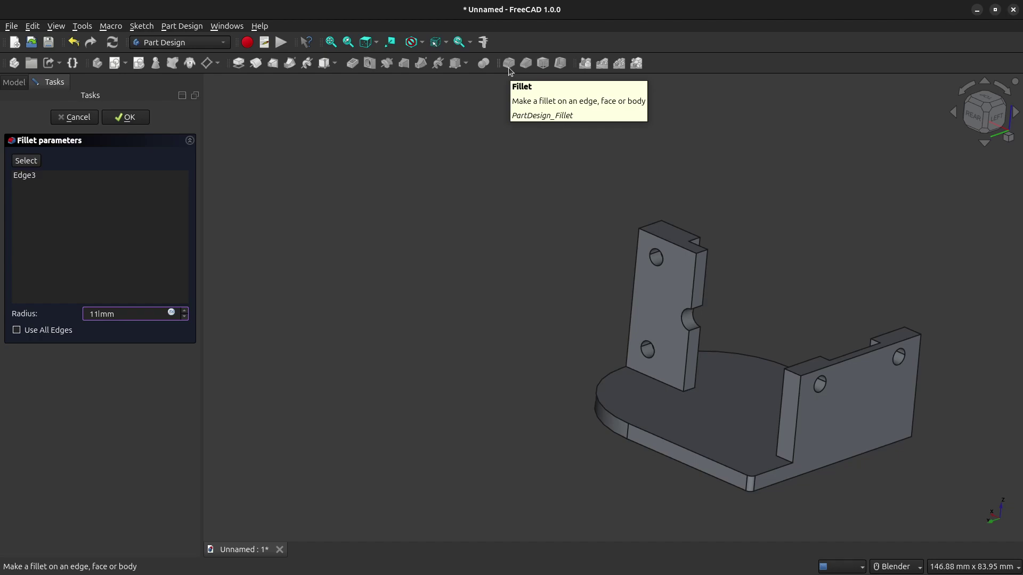
{"action": "key", "text": "Return"}
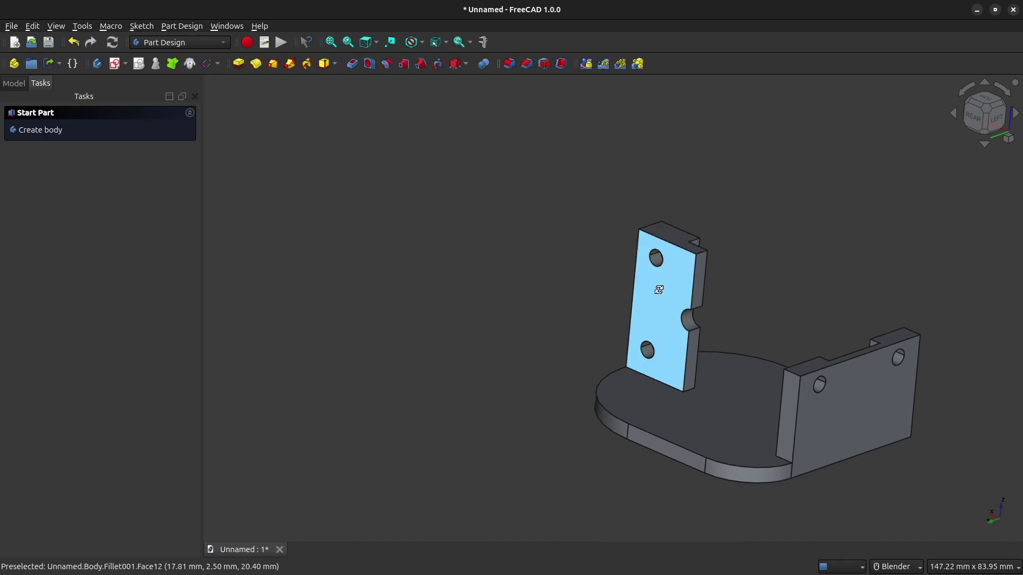
Fillet the two upper corner edges of the two-hole wall with a 3 mm radius
{"action": "middle_click_drag", "start_coordinate": [613, 308], "coordinate": [597, 376]}
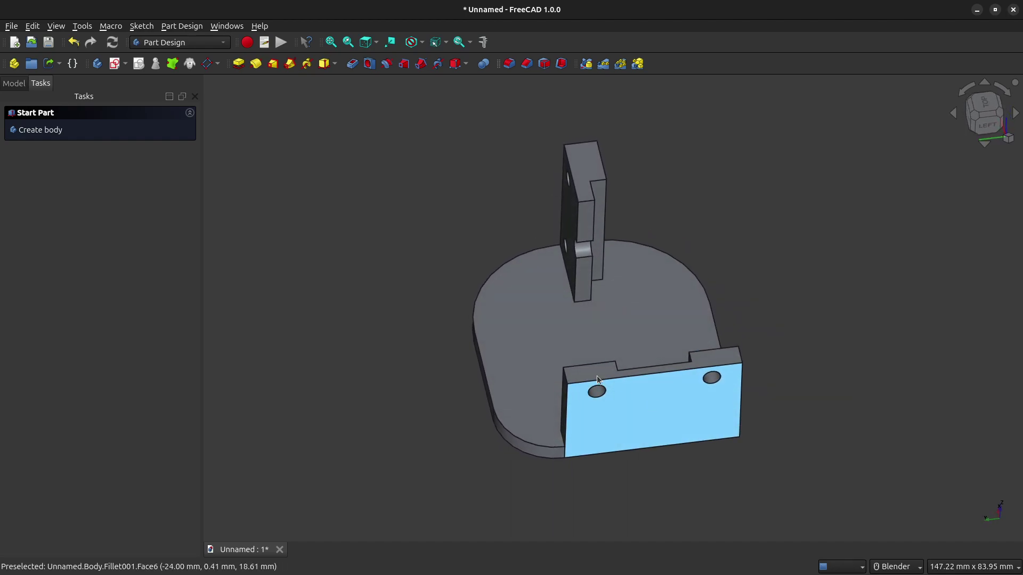
{"action": "left_click", "coordinate": [565, 378]}
{"action": "left_click", "coordinate": [740, 356], "text": "ctrl"}
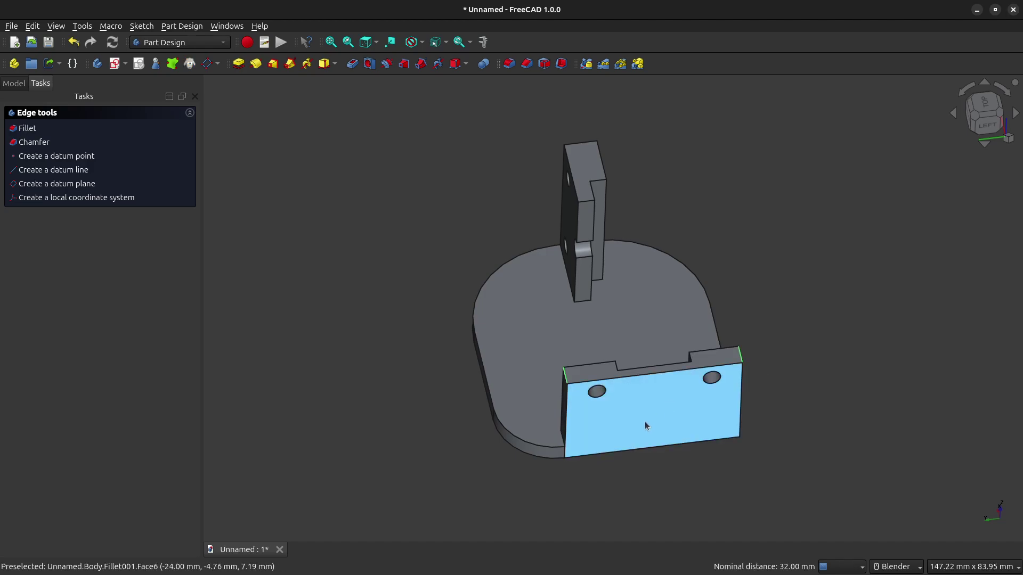
{"action": "middle_click_drag", "start_coordinate": [646, 426], "coordinate": [596, 413]}
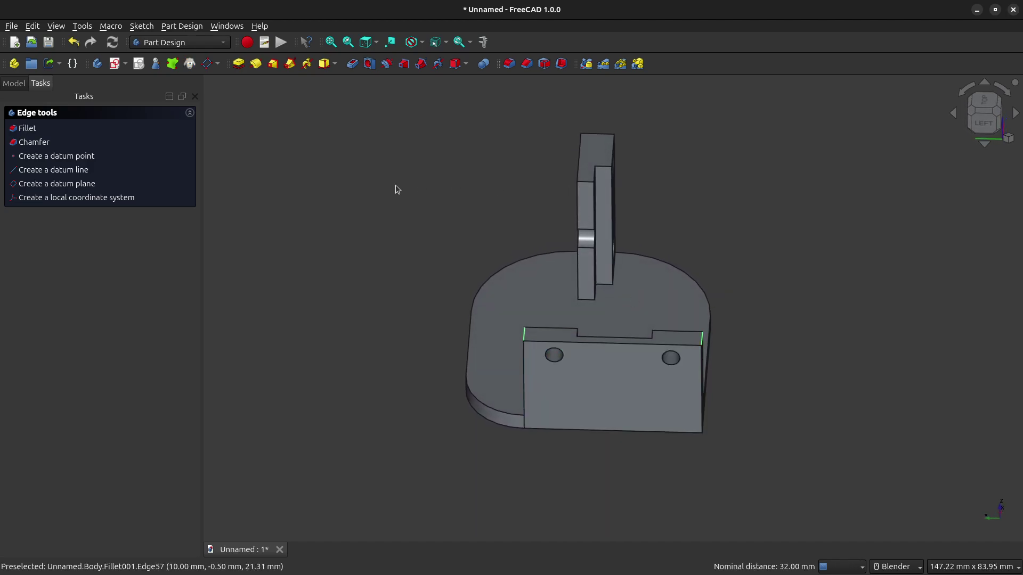
{"action": "left_click", "coordinate": [507, 65]}
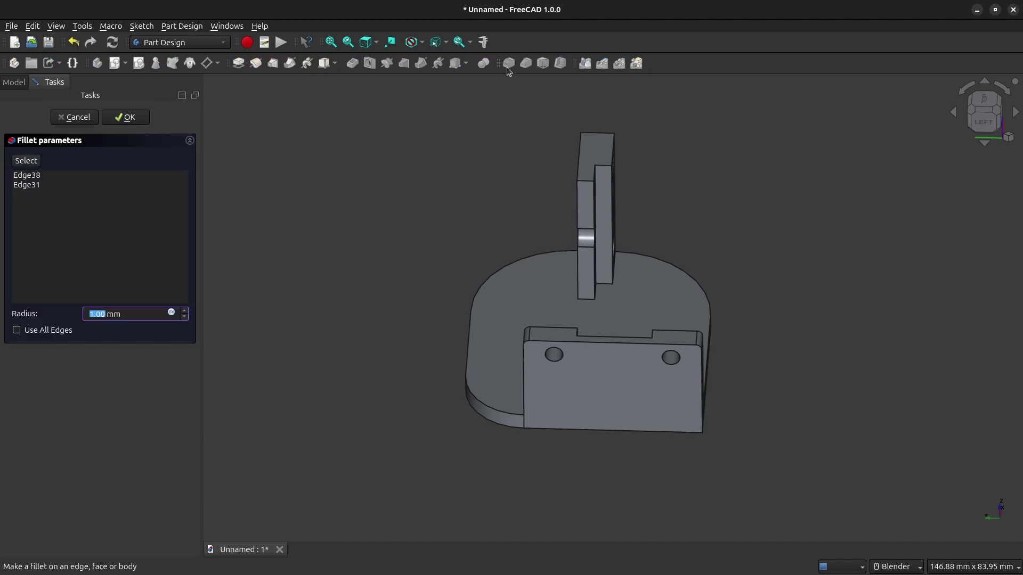
{"action": "type", "text": "3"}
{"action": "key", "text": "Return"}
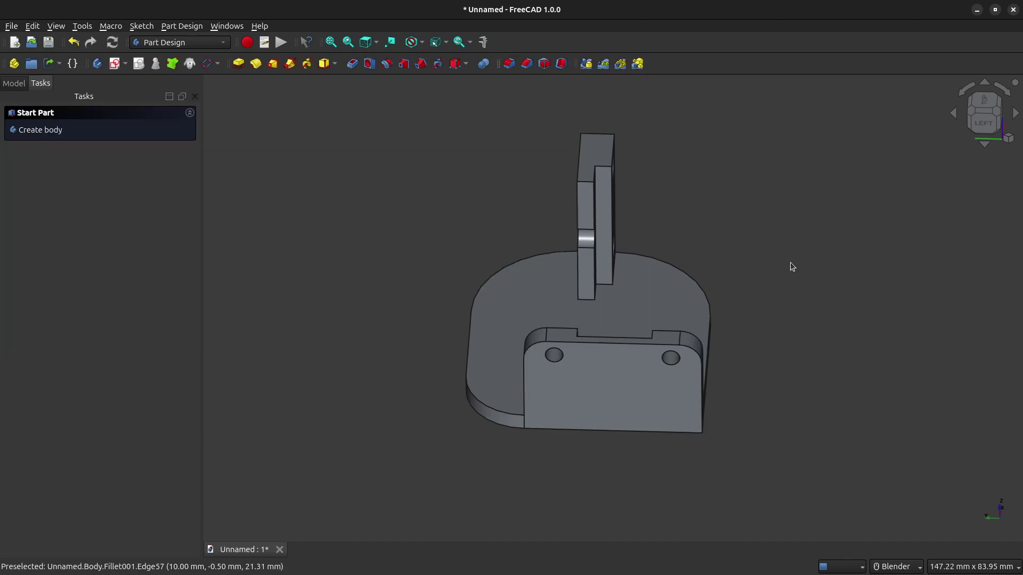
{"action": "middle_click_drag", "start_coordinate": [792, 267], "coordinate": [322, 366]}
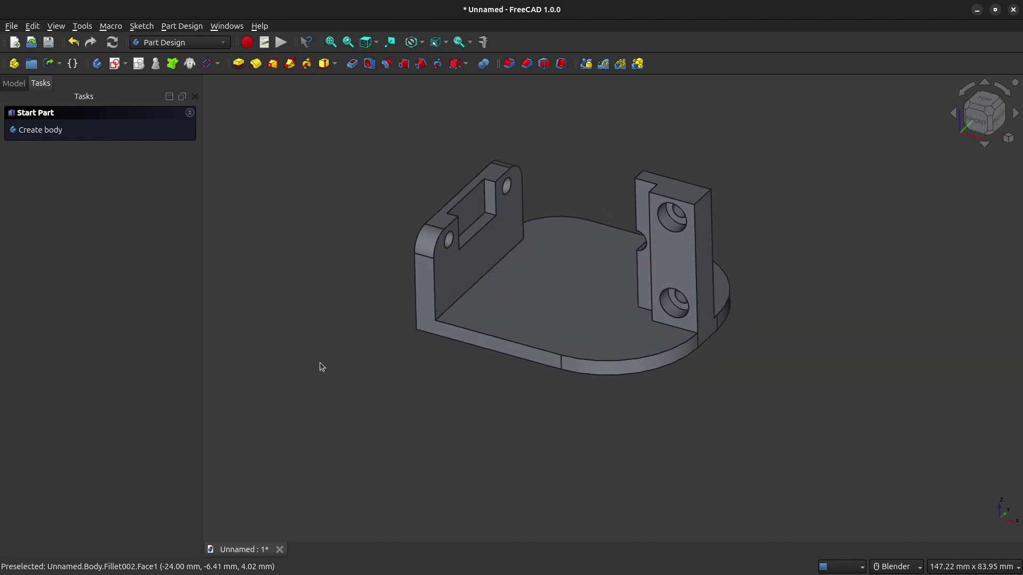
{"action": "middle_click_drag", "start_coordinate": [585, 315], "coordinate": [744, 270]}
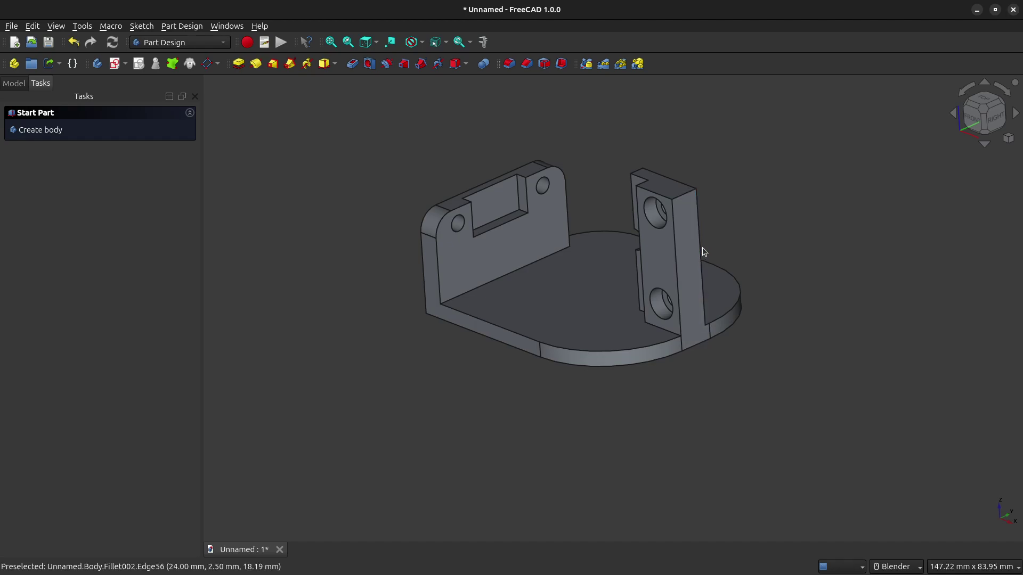
{"action": "middle_click_drag", "start_coordinate": [658, 278], "coordinate": [600, 325], "text": "shift"}
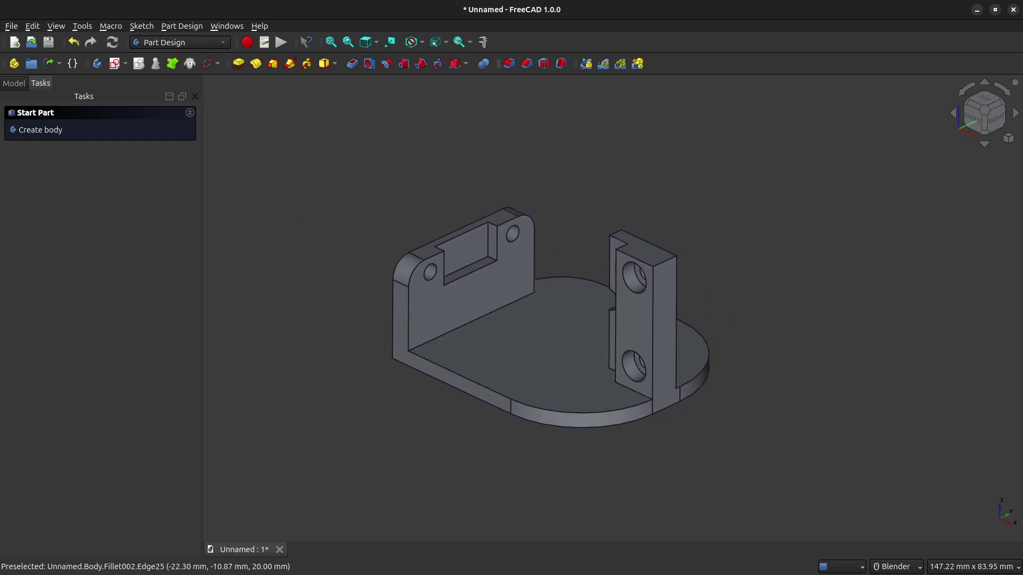